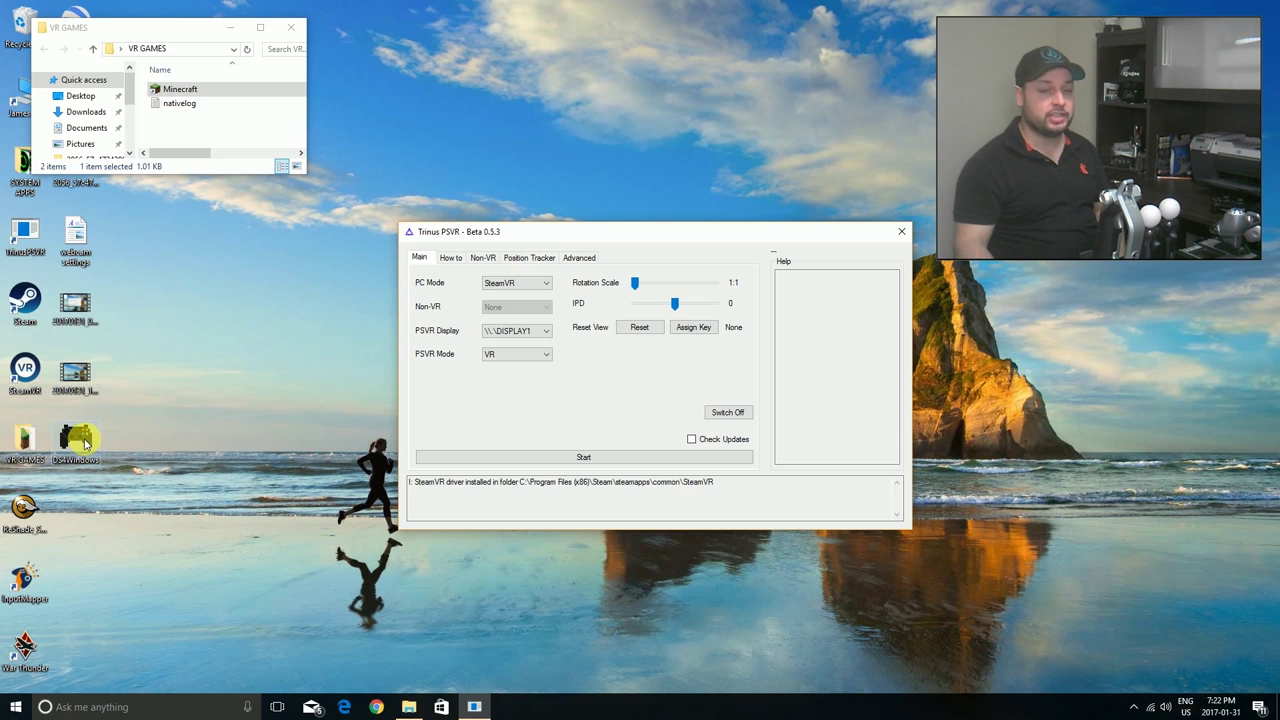
Step: Launch DS4Windows and show the connected controller with its assigned profile
double_click(84, 444)
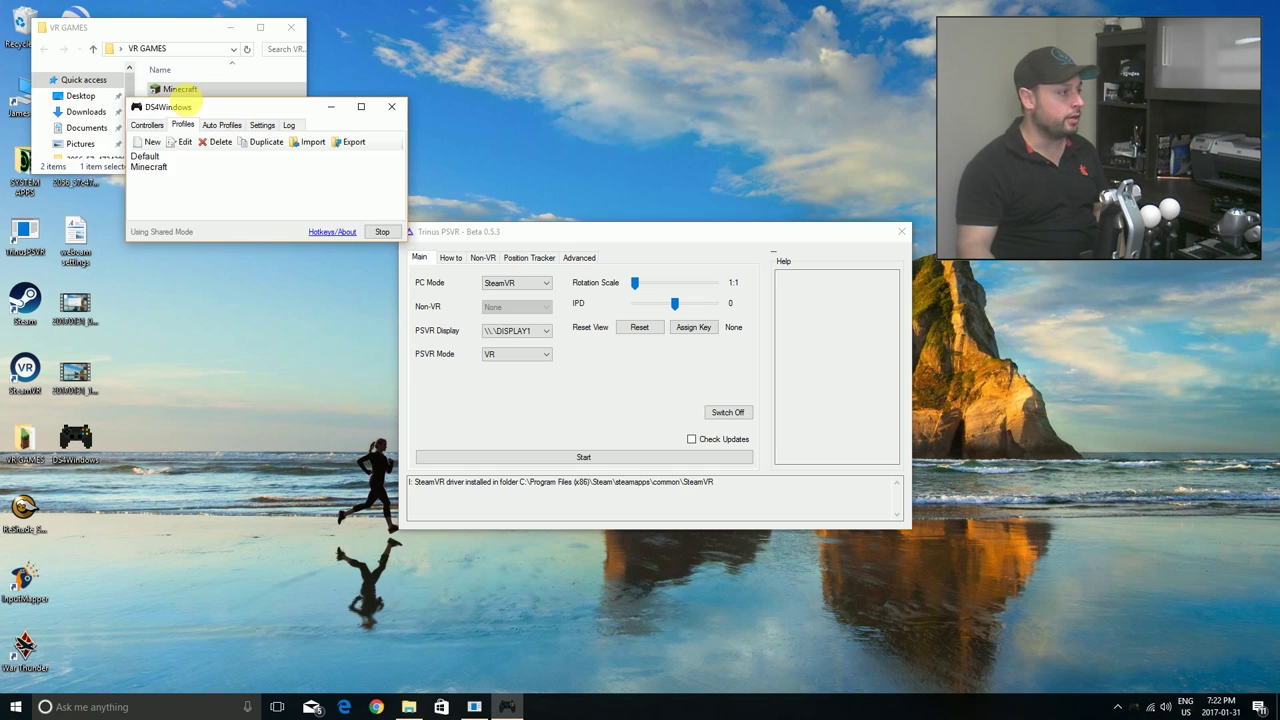
left_click_drag(200, 106, 181, 168)
left_click(141, 190)
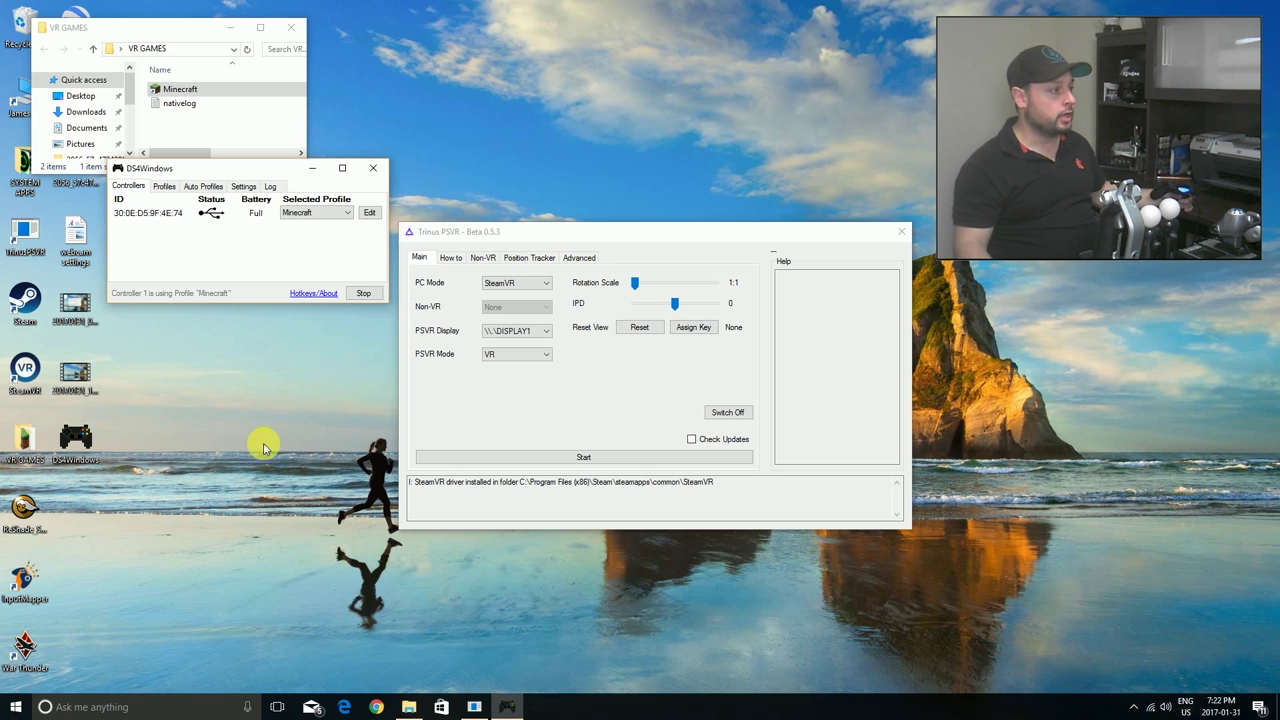
Step: Try mapping a control to the W key in a new DS4Windows profile, and discard the profile
left_click(165, 187)
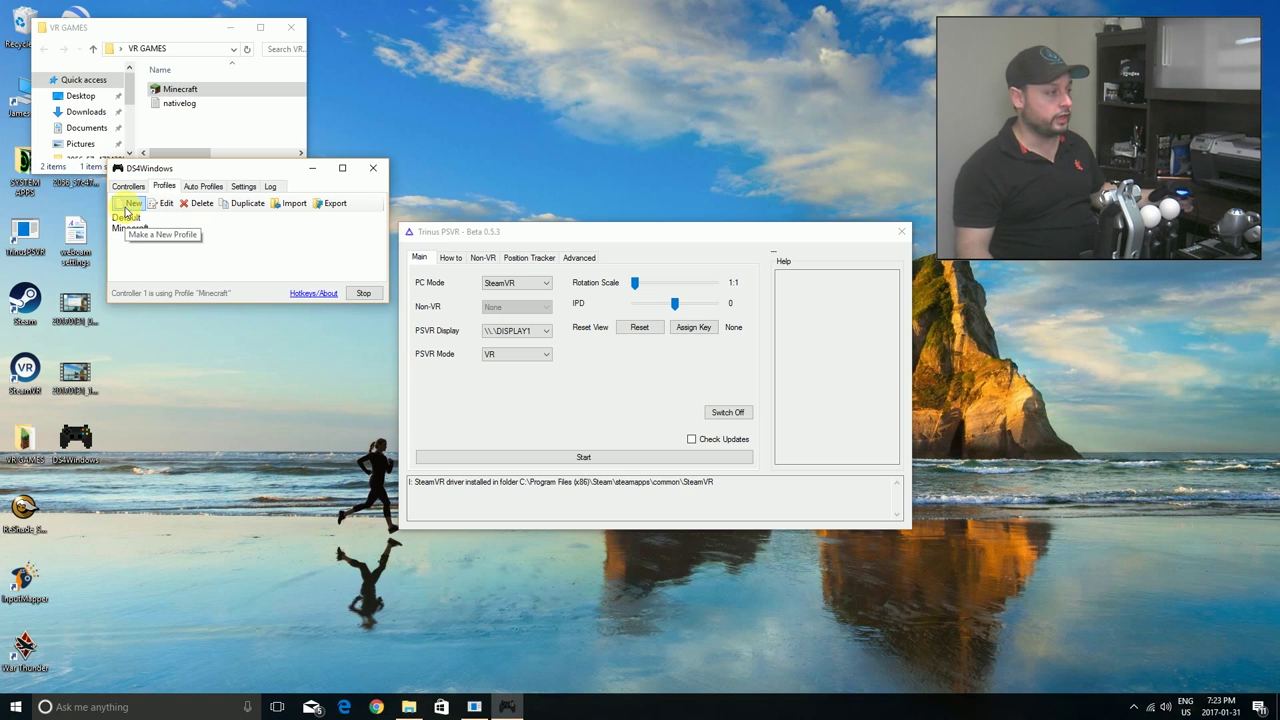
left_click(127, 205)
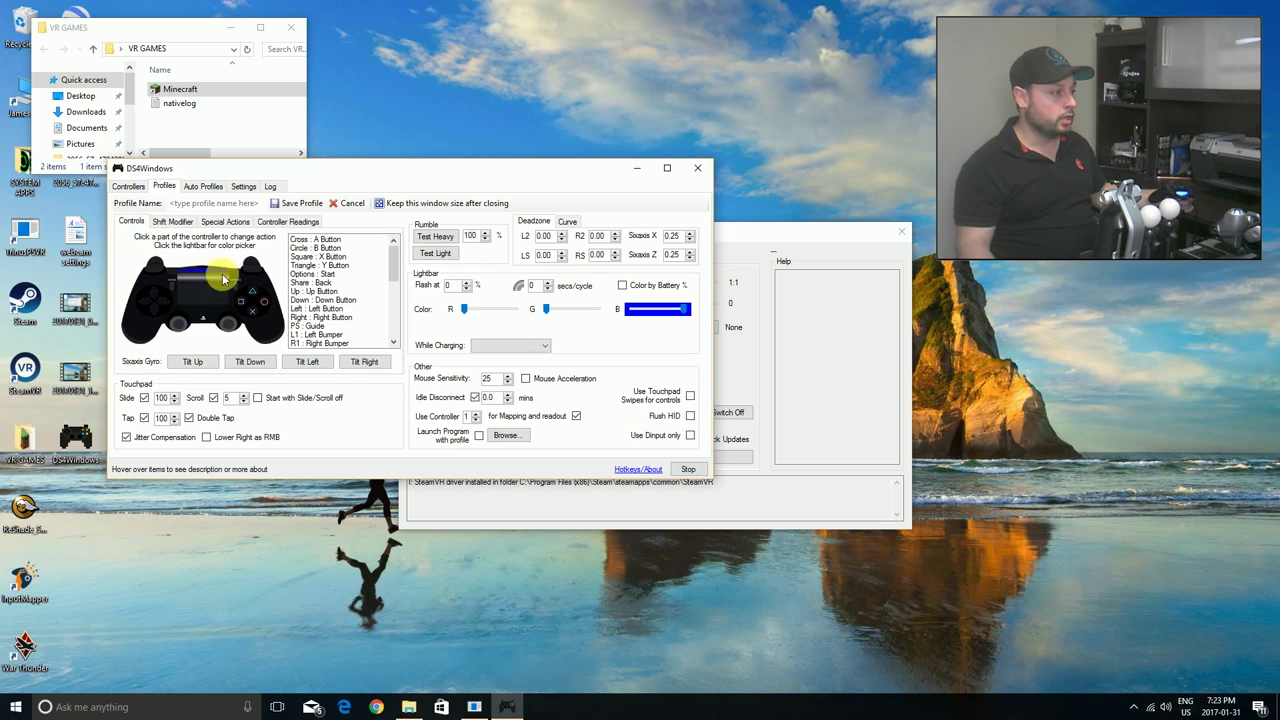
left_click_drag(251, 166, 425, 195)
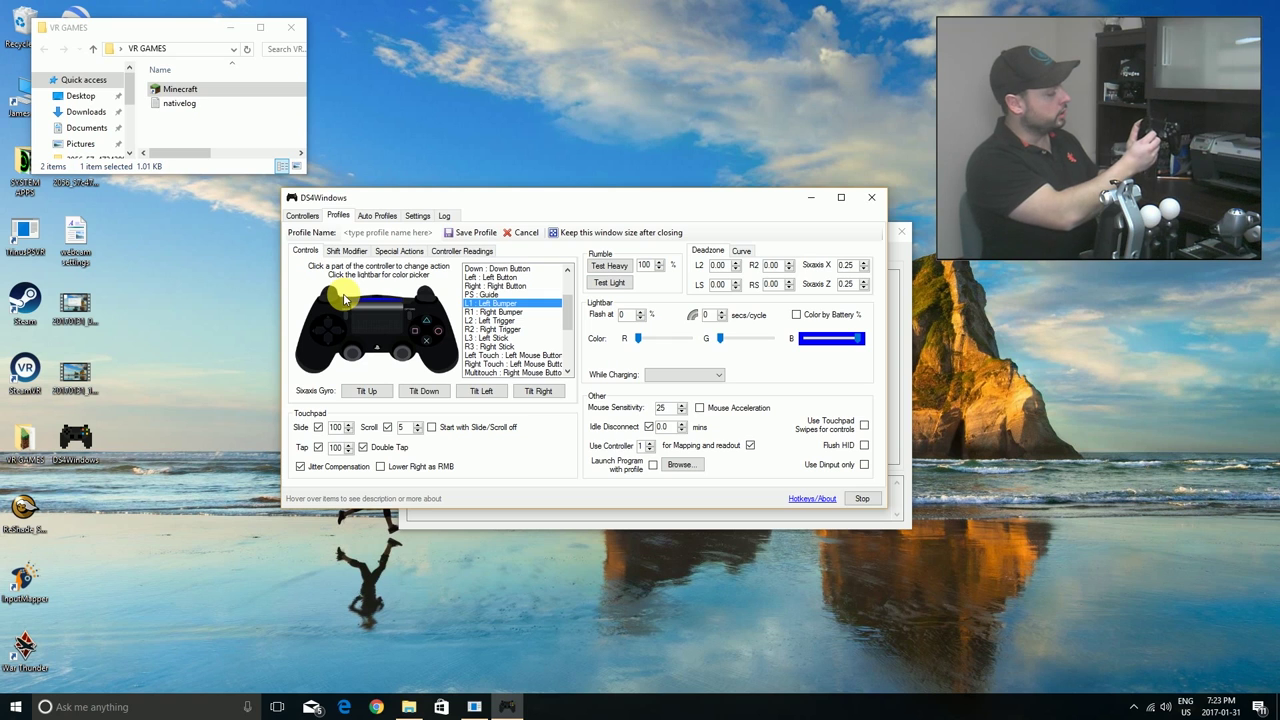
left_click(343, 293)
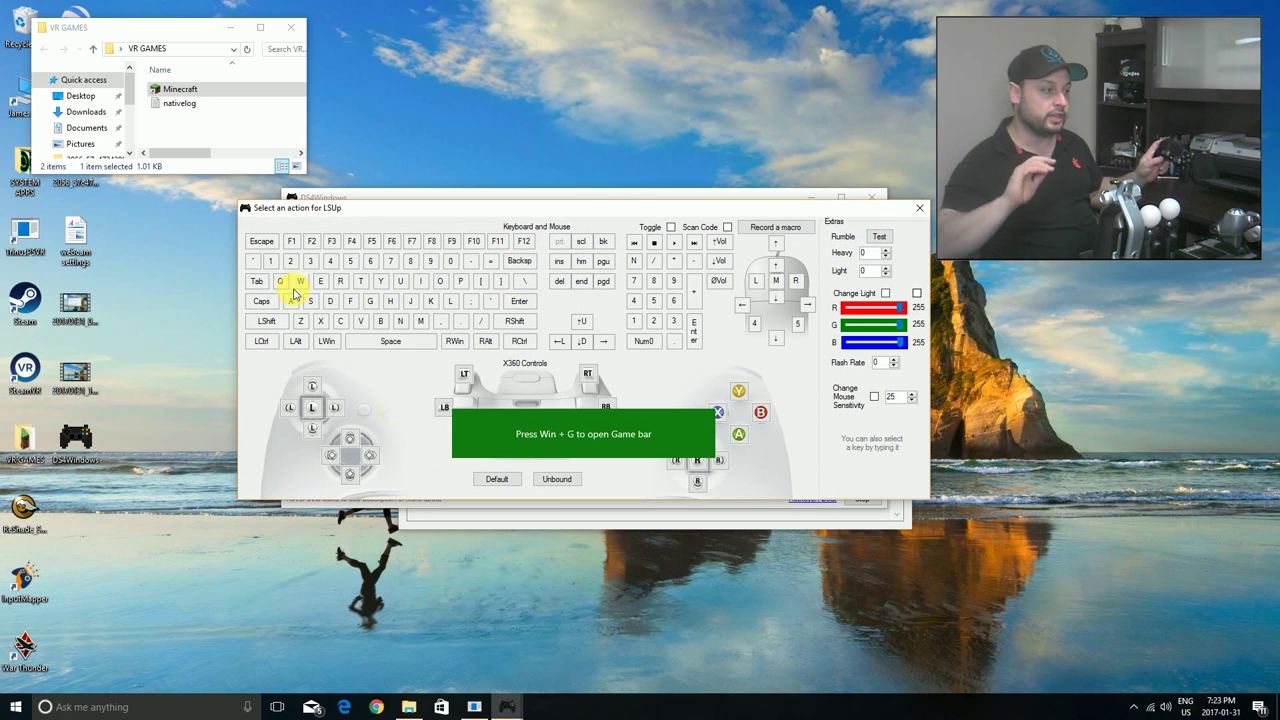
left_click(300, 284)
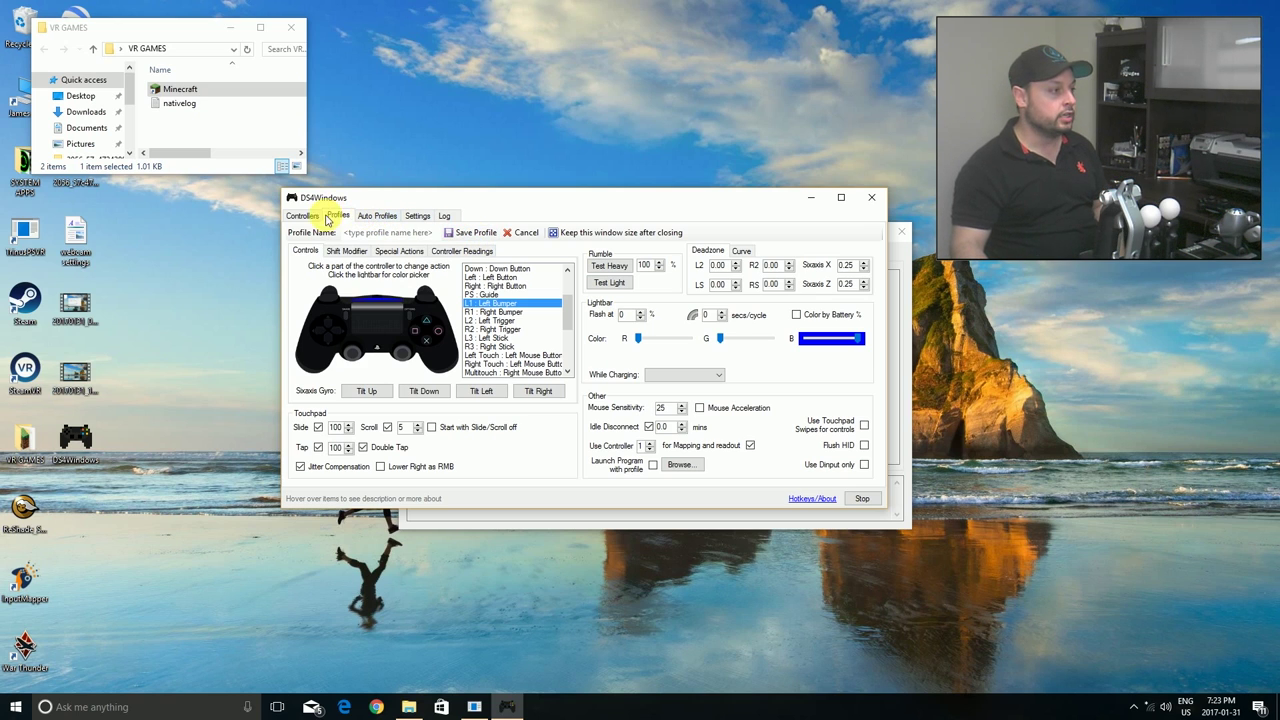
left_click(522, 233)
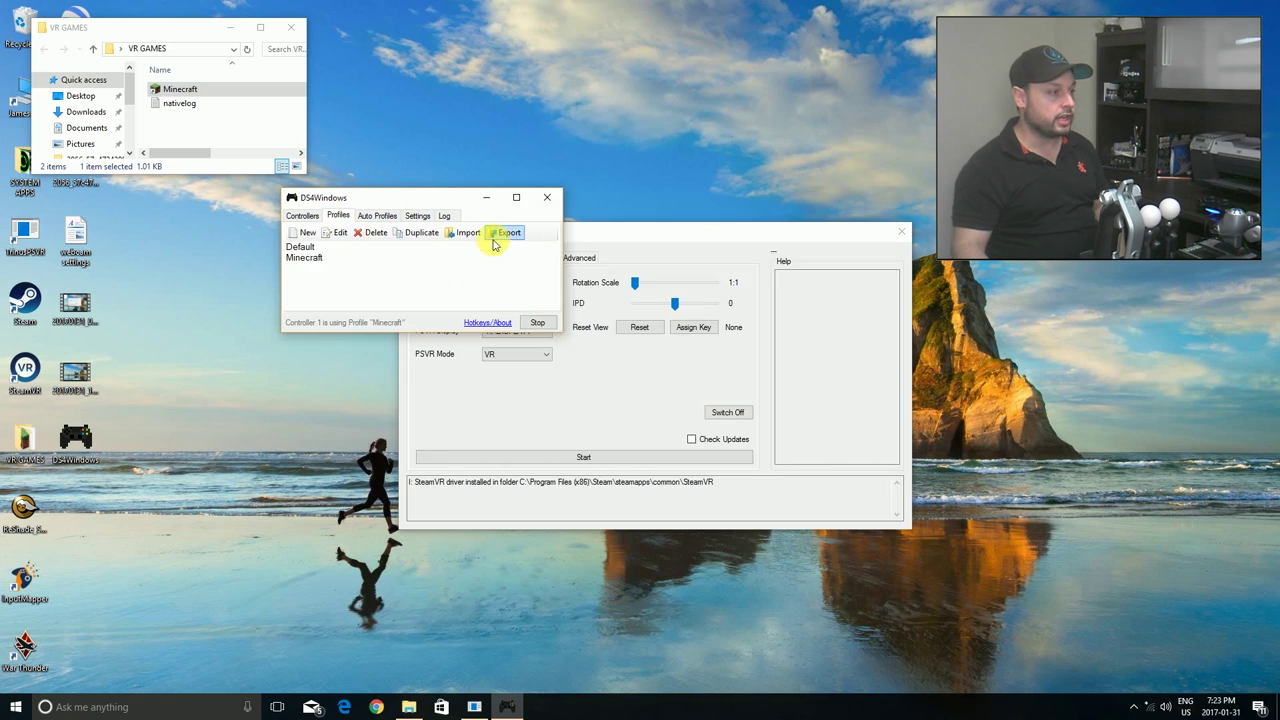
Step: Select the Minecraft profile in the DS4Windows profile list
left_click(301, 259)
left_click(303, 261)
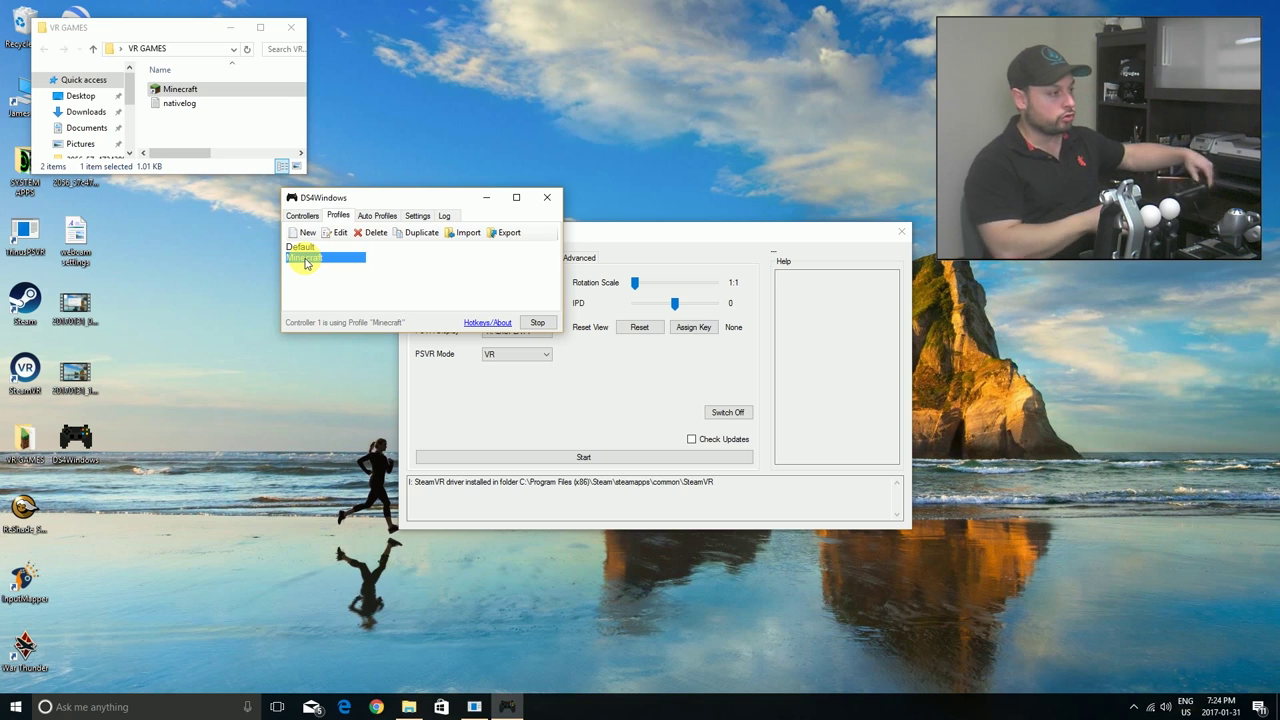
key("Return")
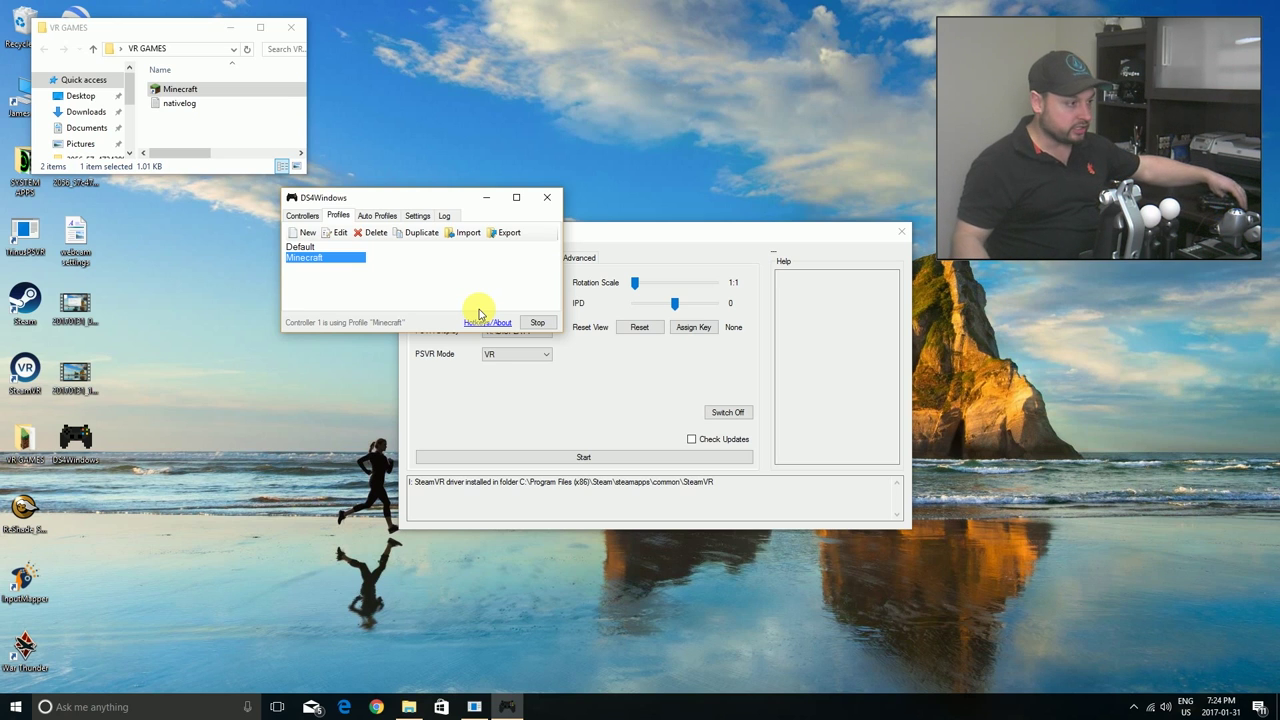
Step: Try to start Trinus PSVR in SteamVR mode and launch SteamVR with it
left_click(634, 238)
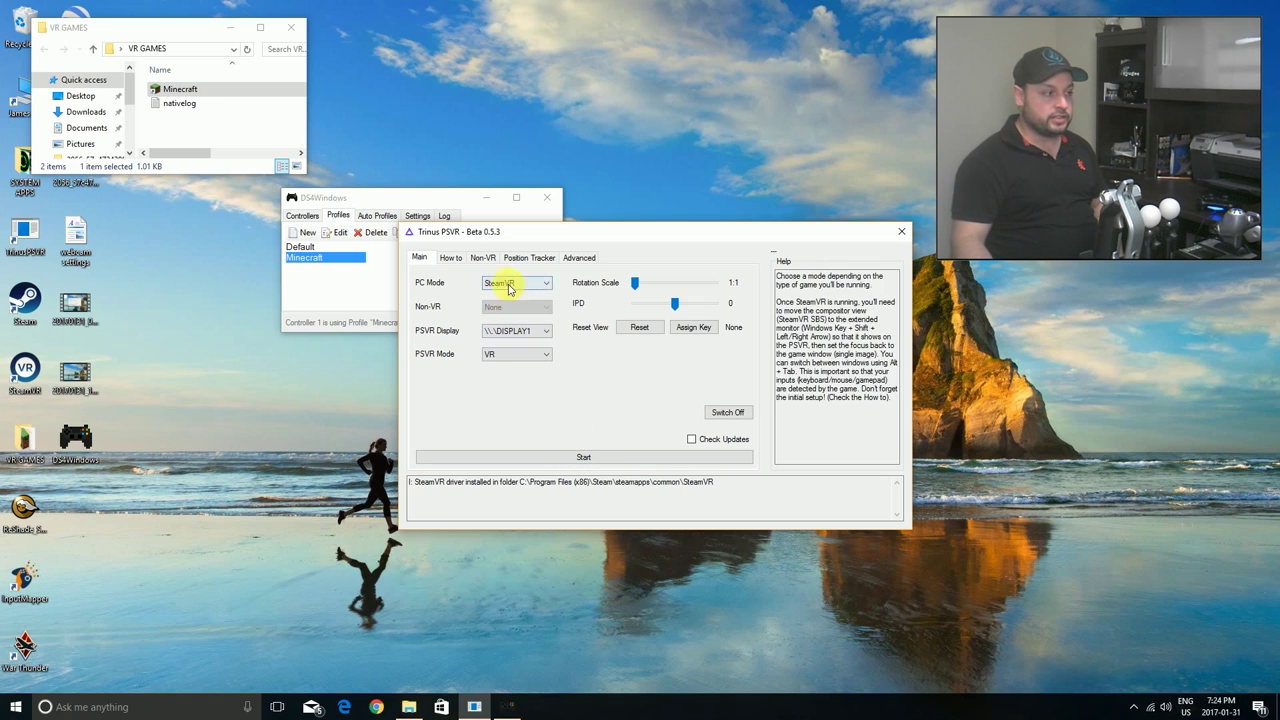
left_click(535, 458)
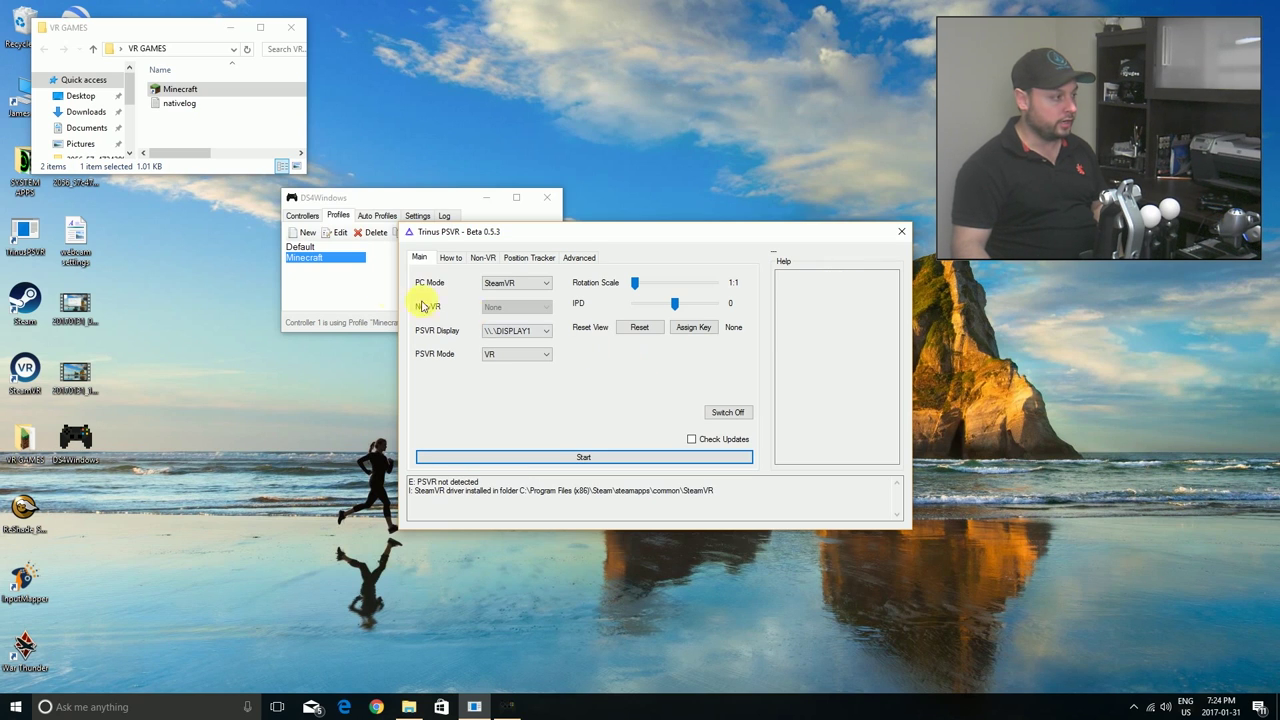
double_click(22, 378)
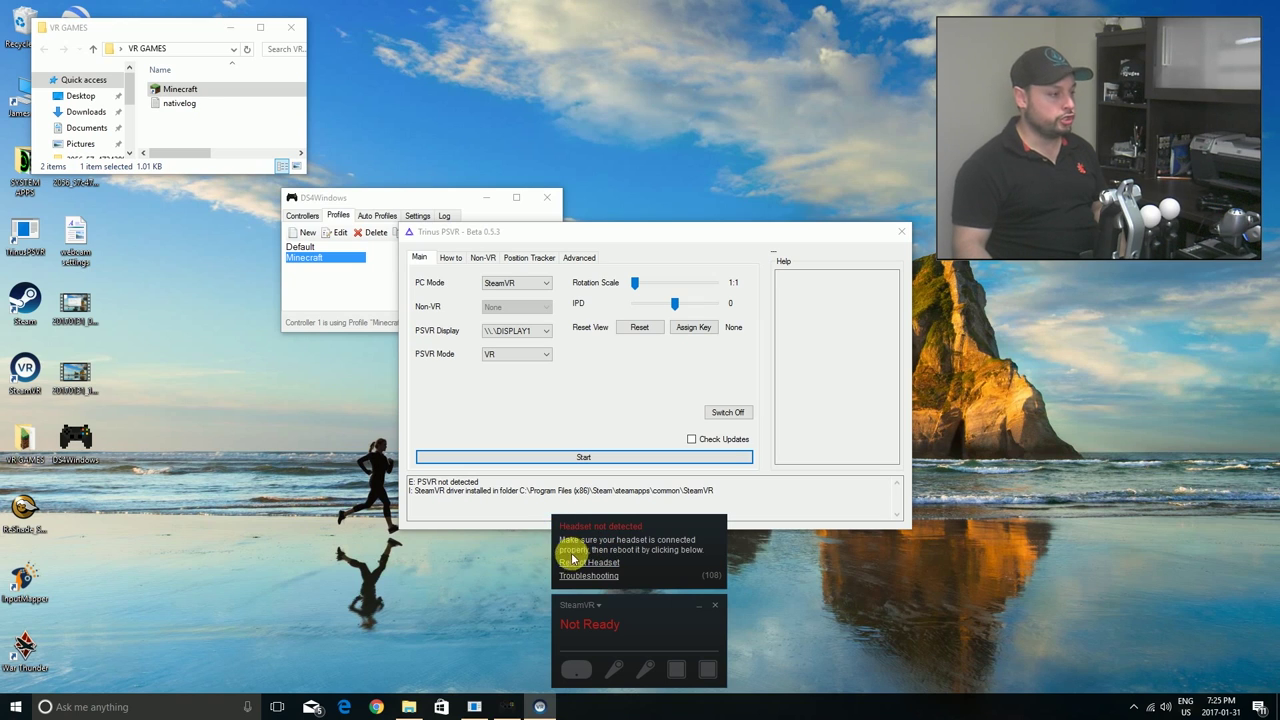
left_click(584, 459)
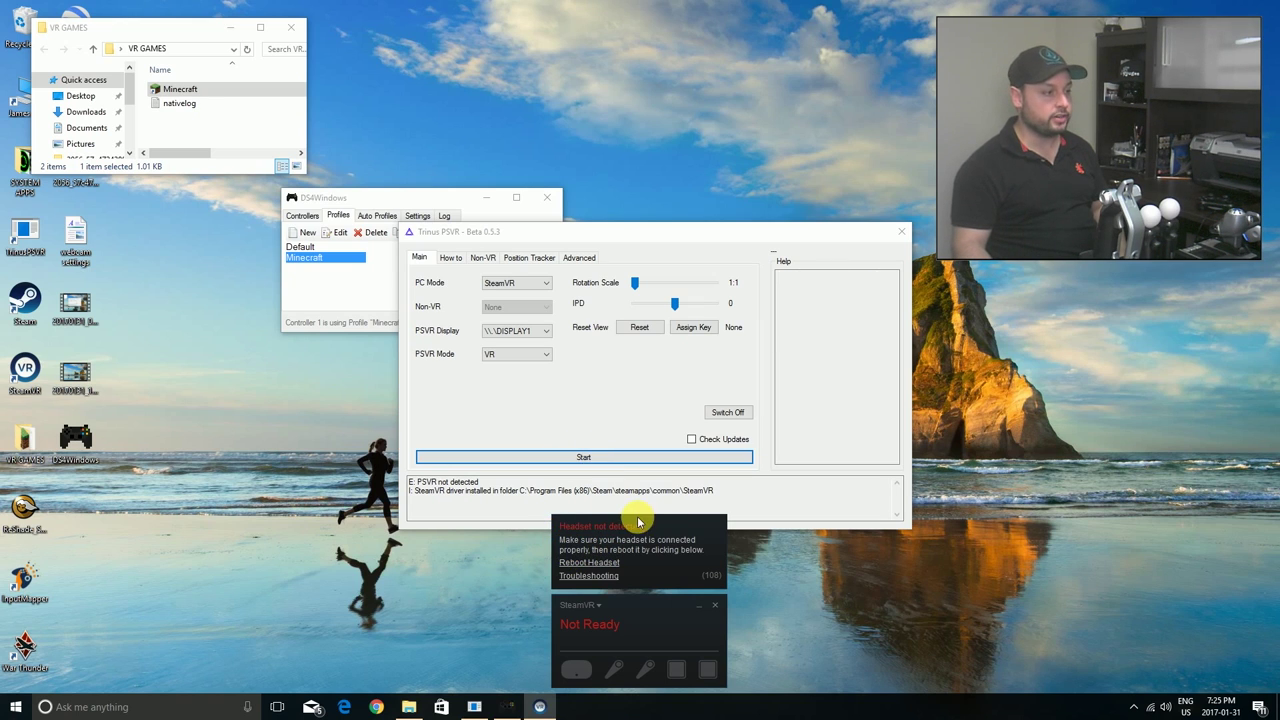
Step: Exit Steam together with SteamVR, and close Trinus PSVR
left_click(1133, 704)
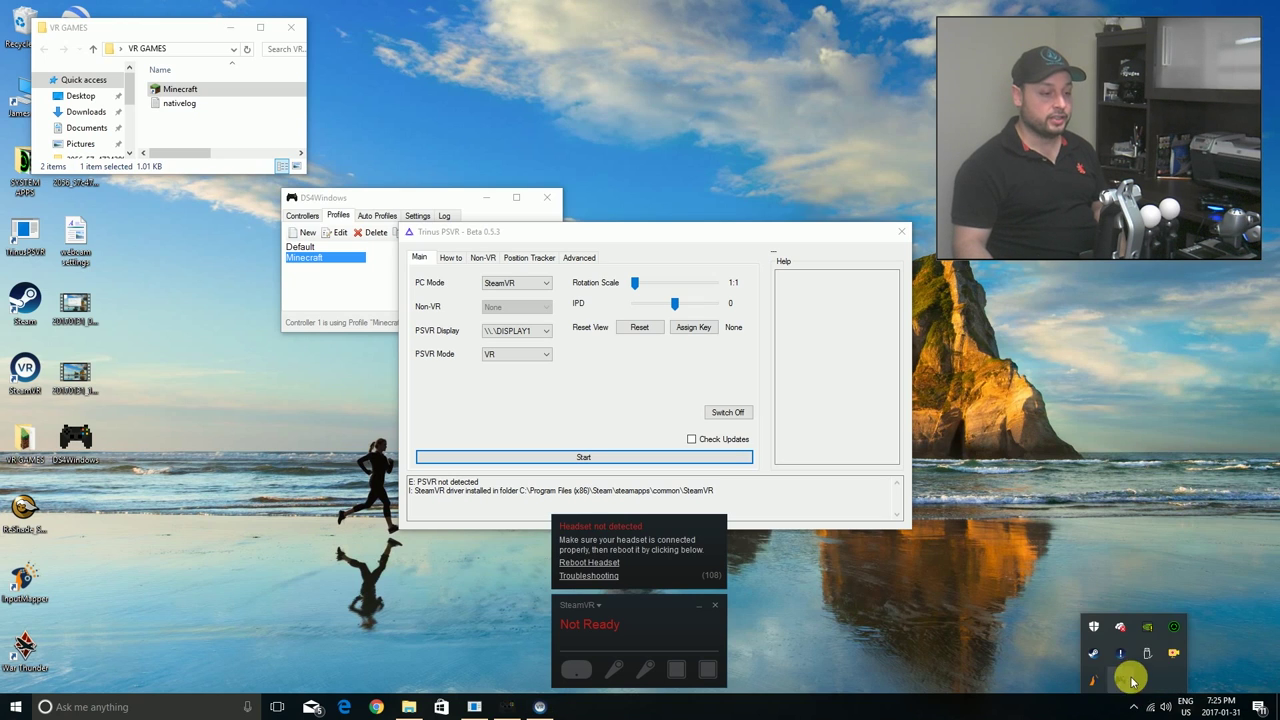
right_click(1124, 680)
left_click(1140, 650)
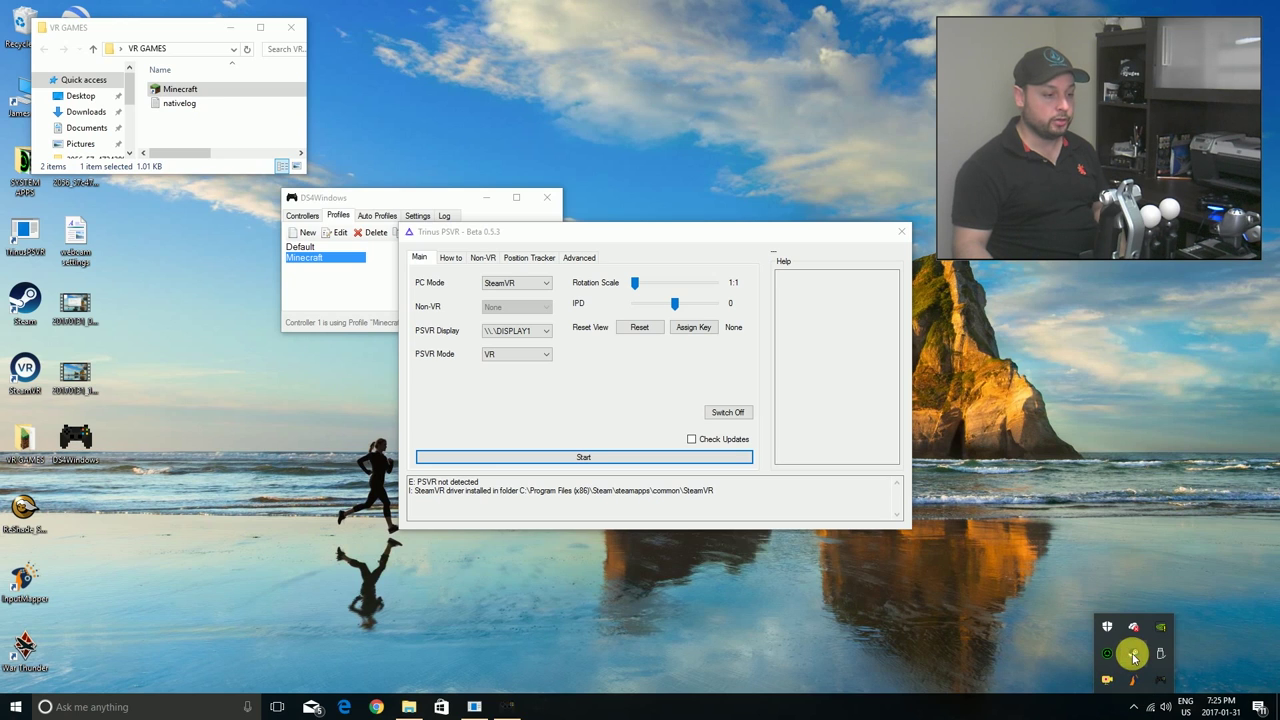
right_click(1133, 655)
left_click(1143, 640)
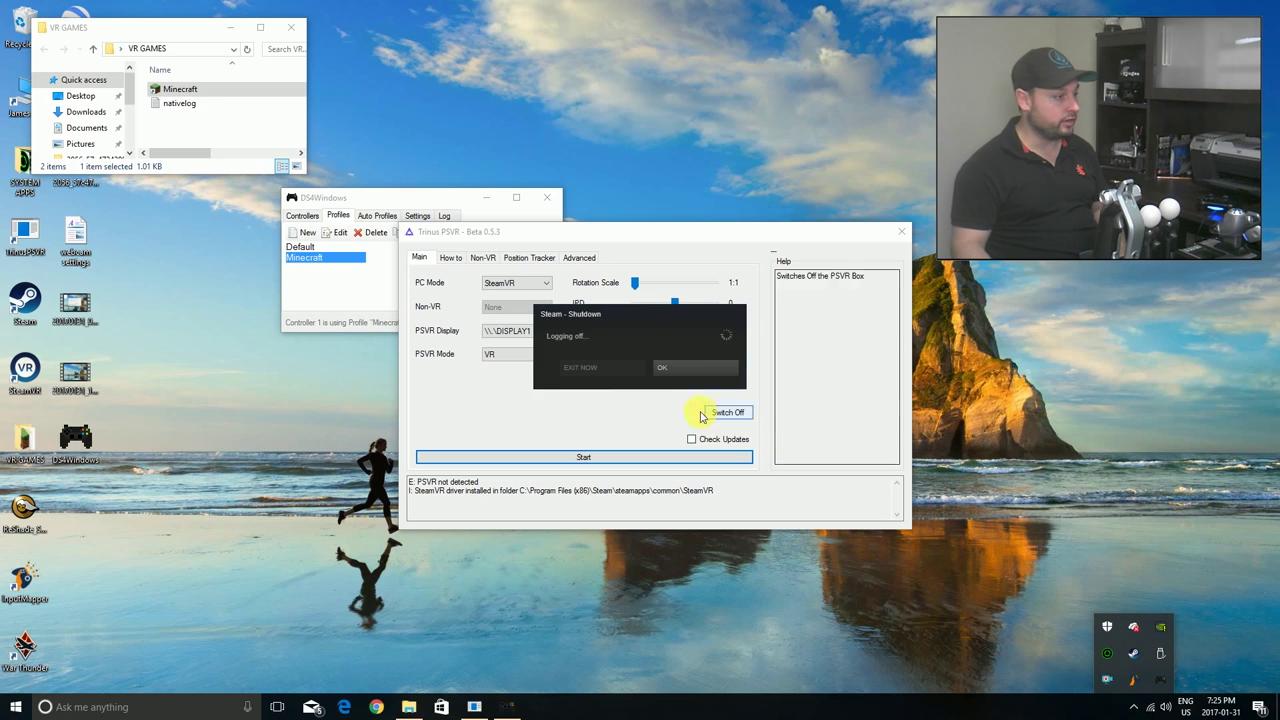
left_click(903, 235)
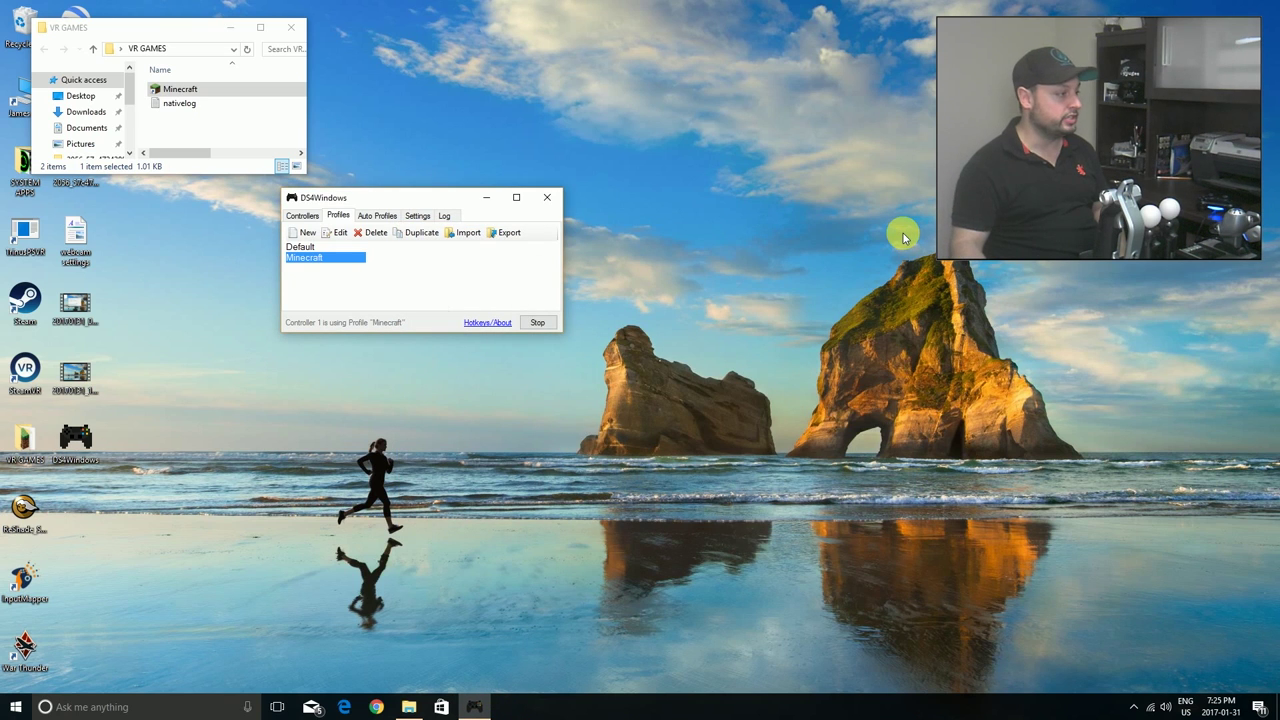
Step: Relaunch Trinus PSVR and start it in SteamVR mode before launching SteamVR
left_click(30, 234)
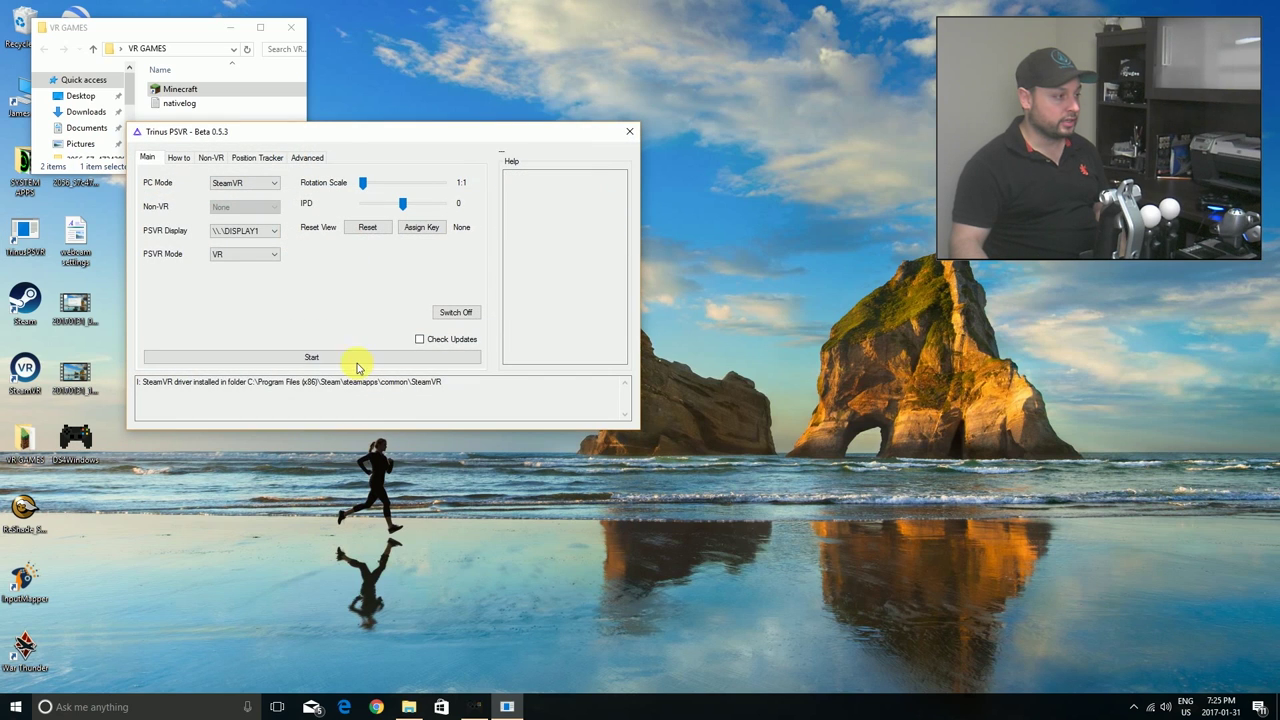
left_click(329, 357)
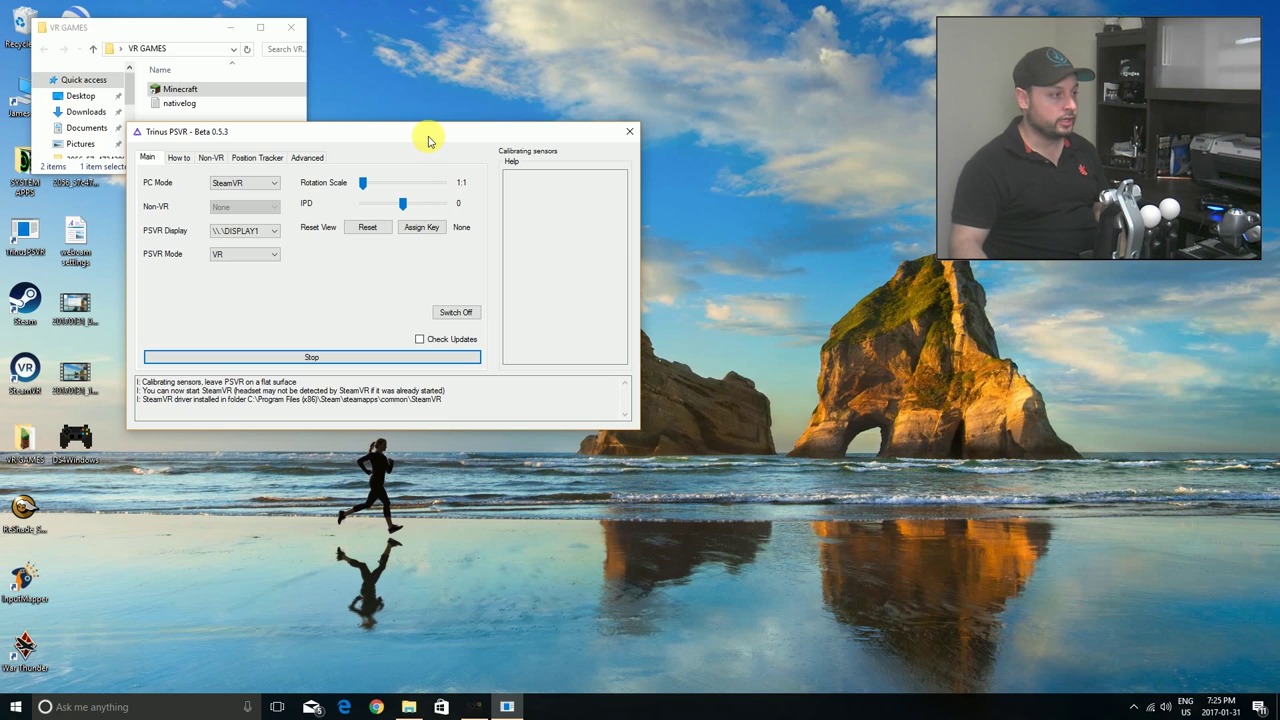
left_click_drag(424, 133, 665, 288)
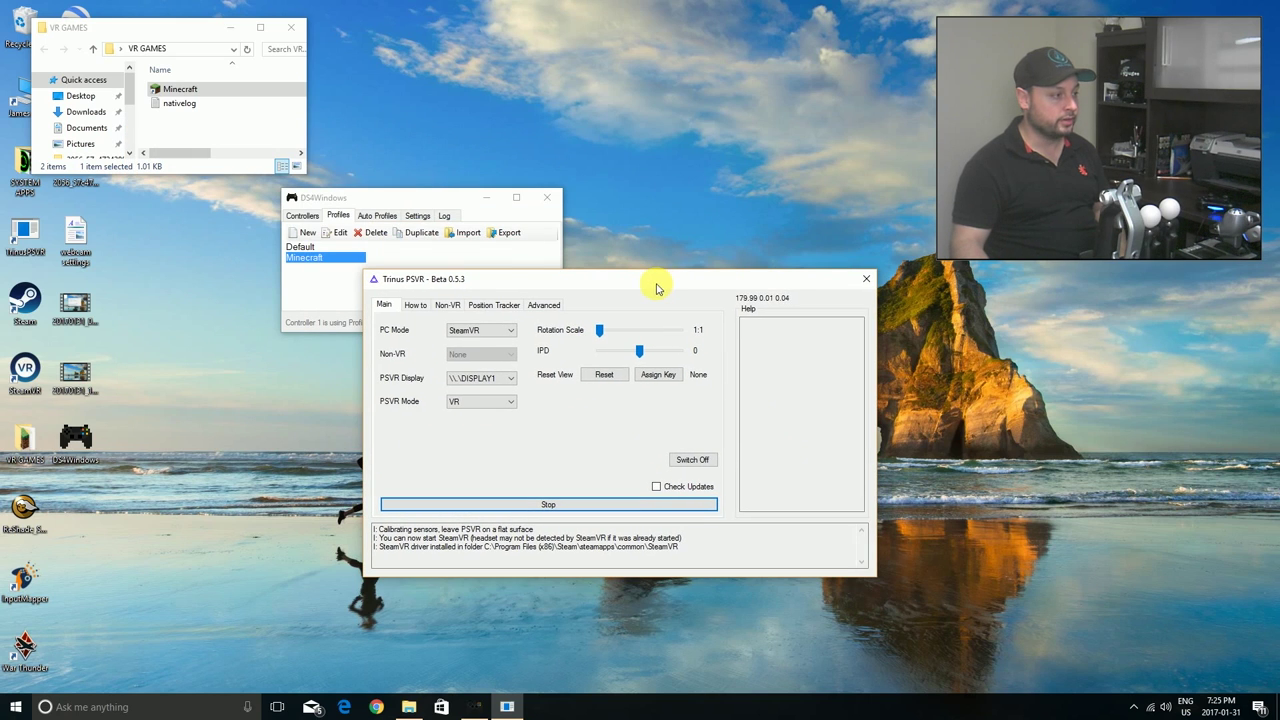
left_click(366, 200)
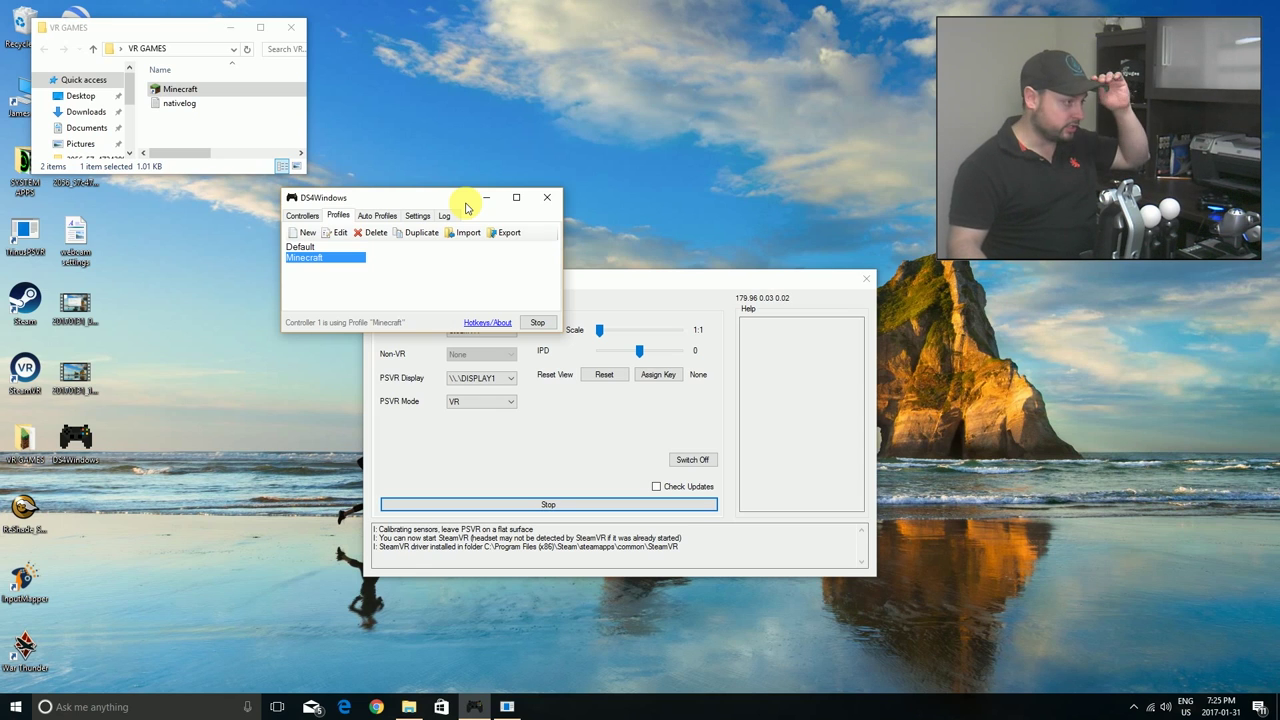
left_click(47, 385)
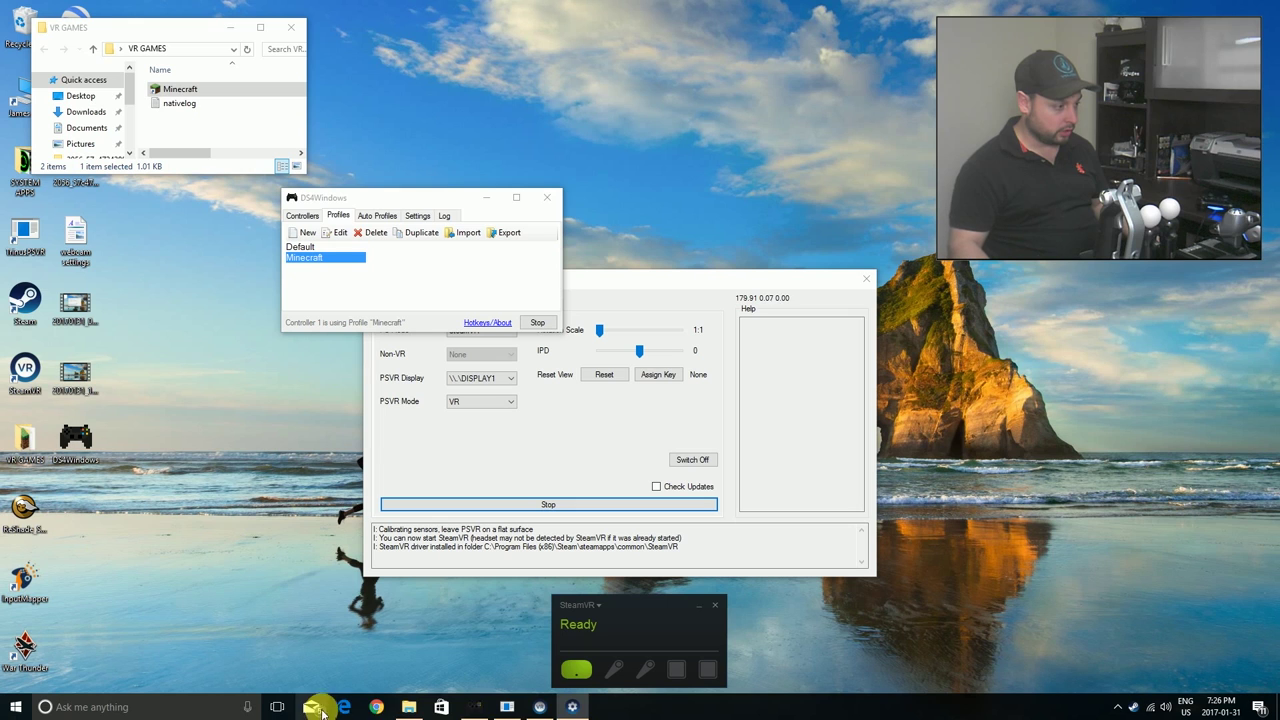
Step: Bring up SteamVR's side-by-side headset view, and return to the Trinus PSVR window on the desktop
mouse_move(540, 707)
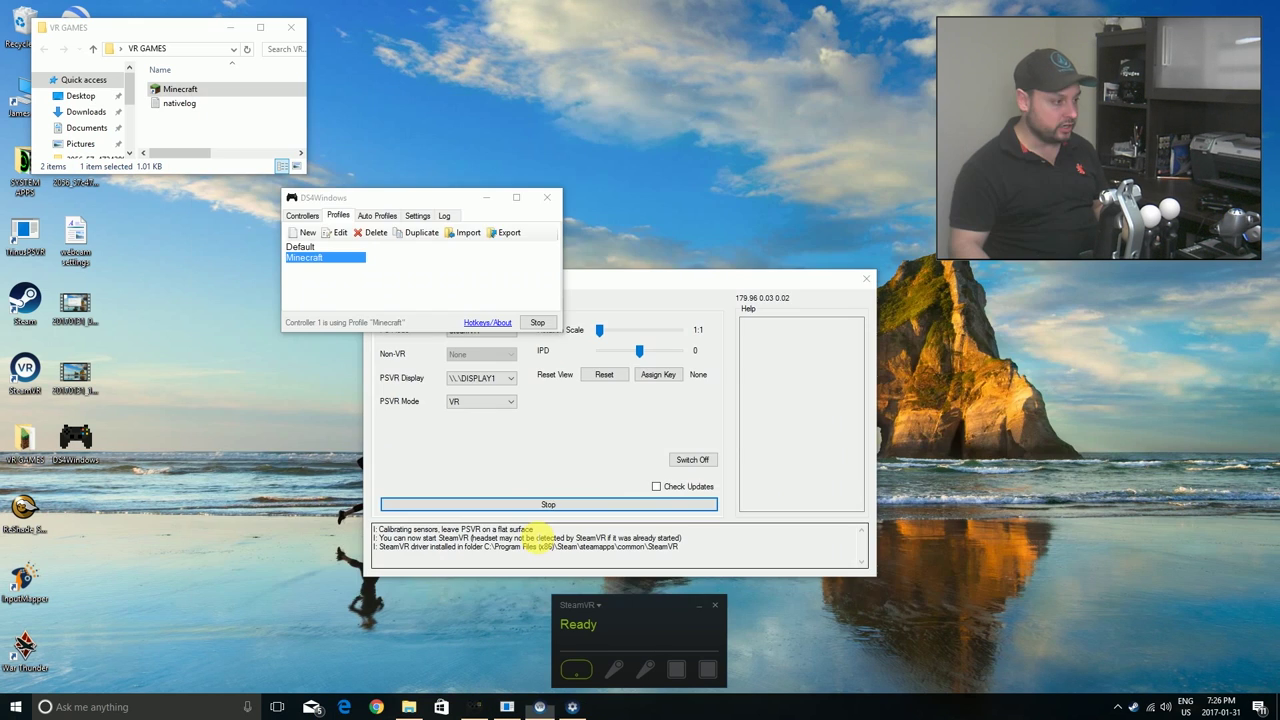
left_click(641, 365)
key("alt+Tab")
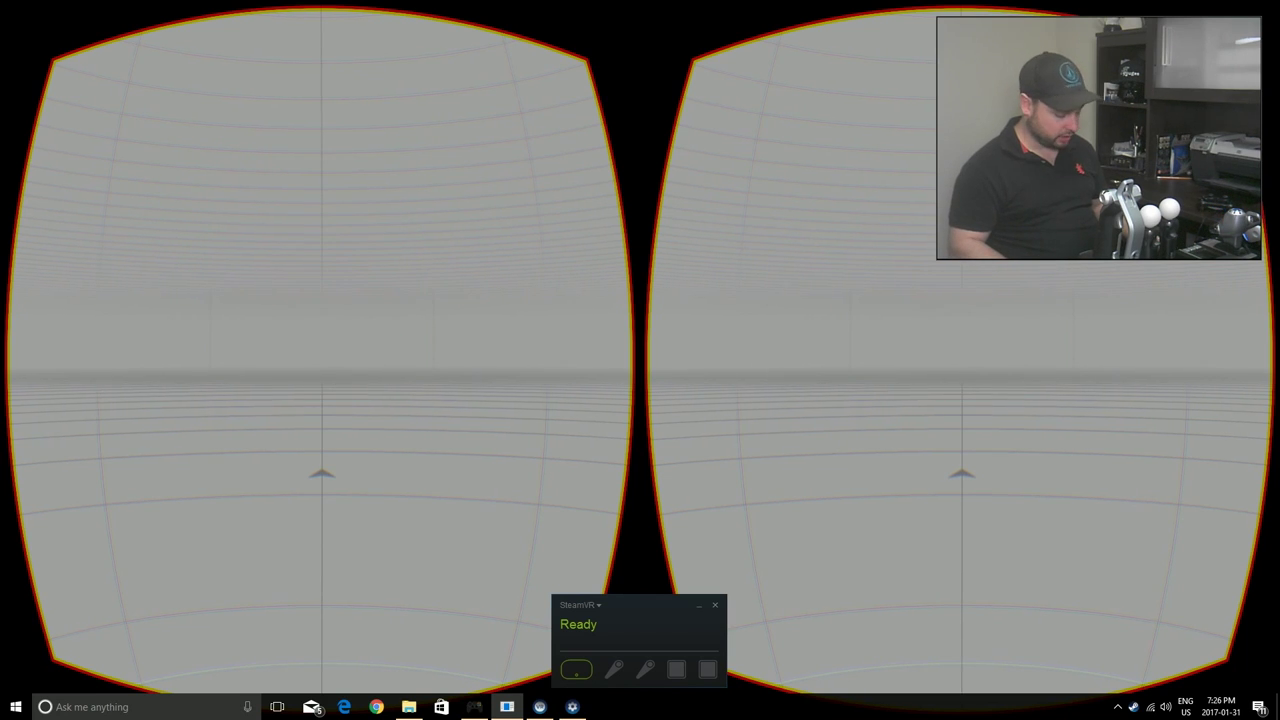
left_click(570, 708)
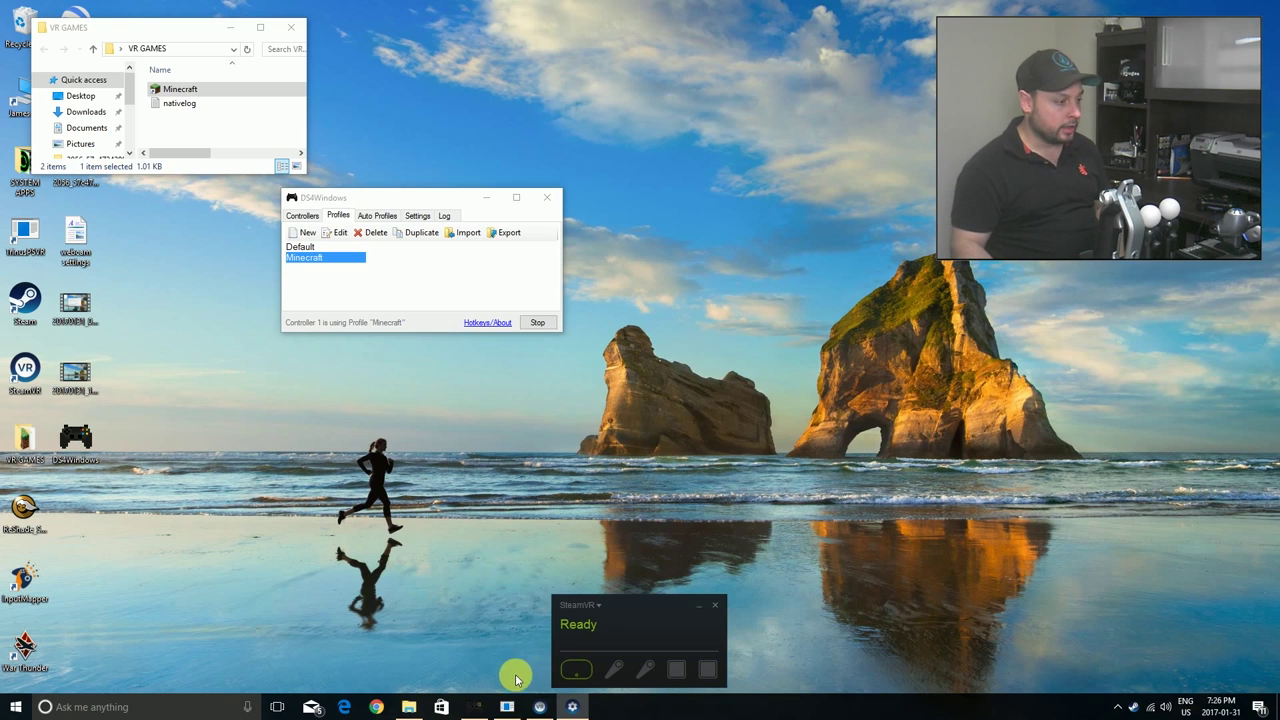
left_click(508, 708)
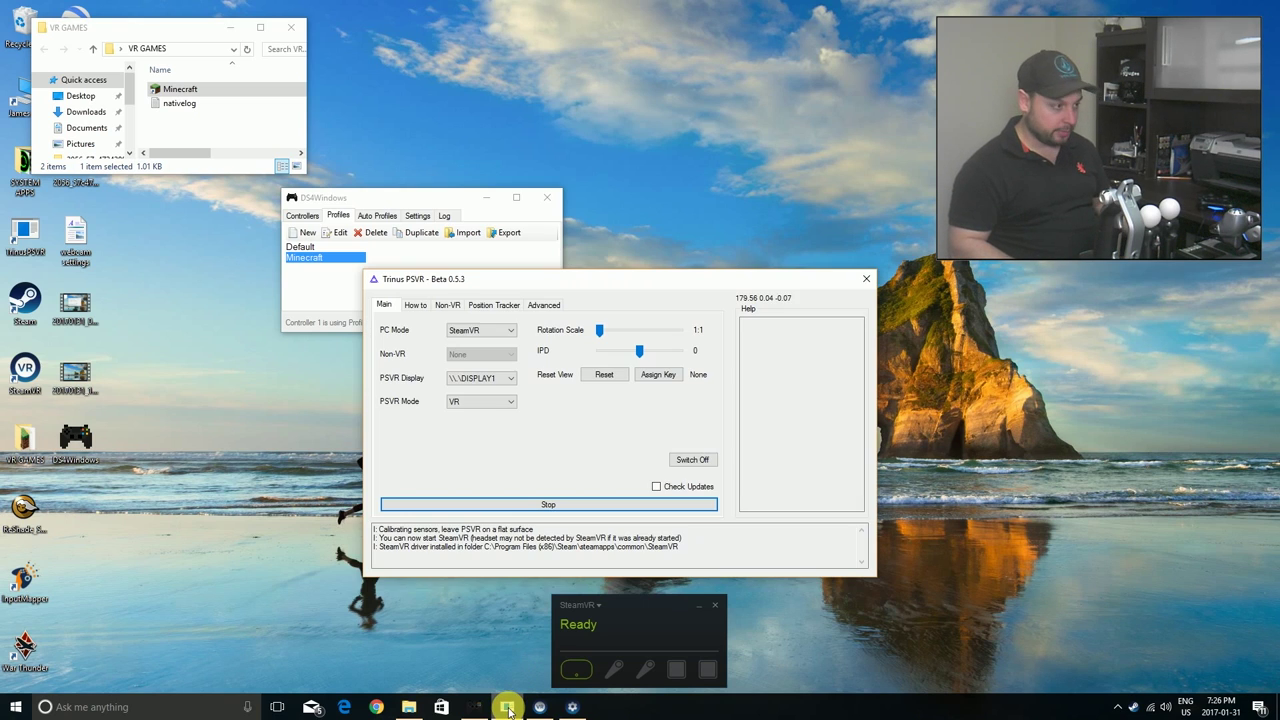
left_click_drag(499, 285, 547, 263)
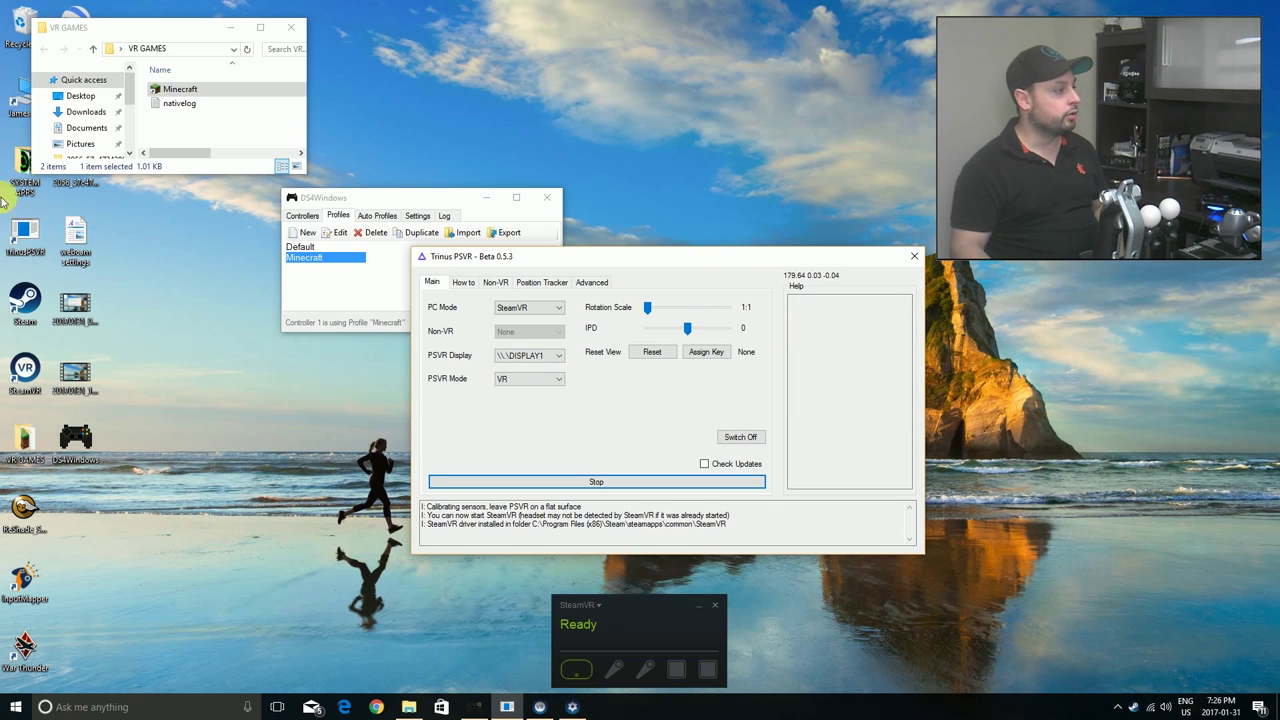
Step: Start Minecraft with the ViveCraft 1.11.2 profile and give the game window focus after switching to the headset view
left_click(172, 89)
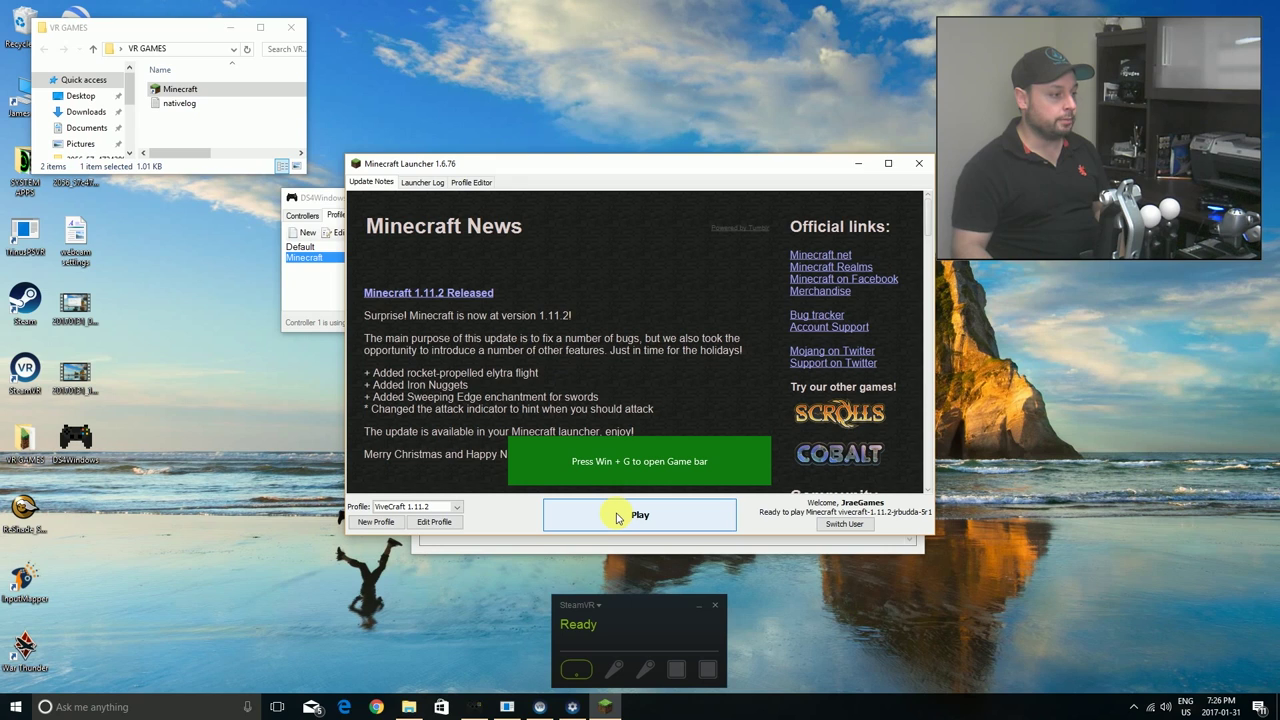
left_click(617, 517)
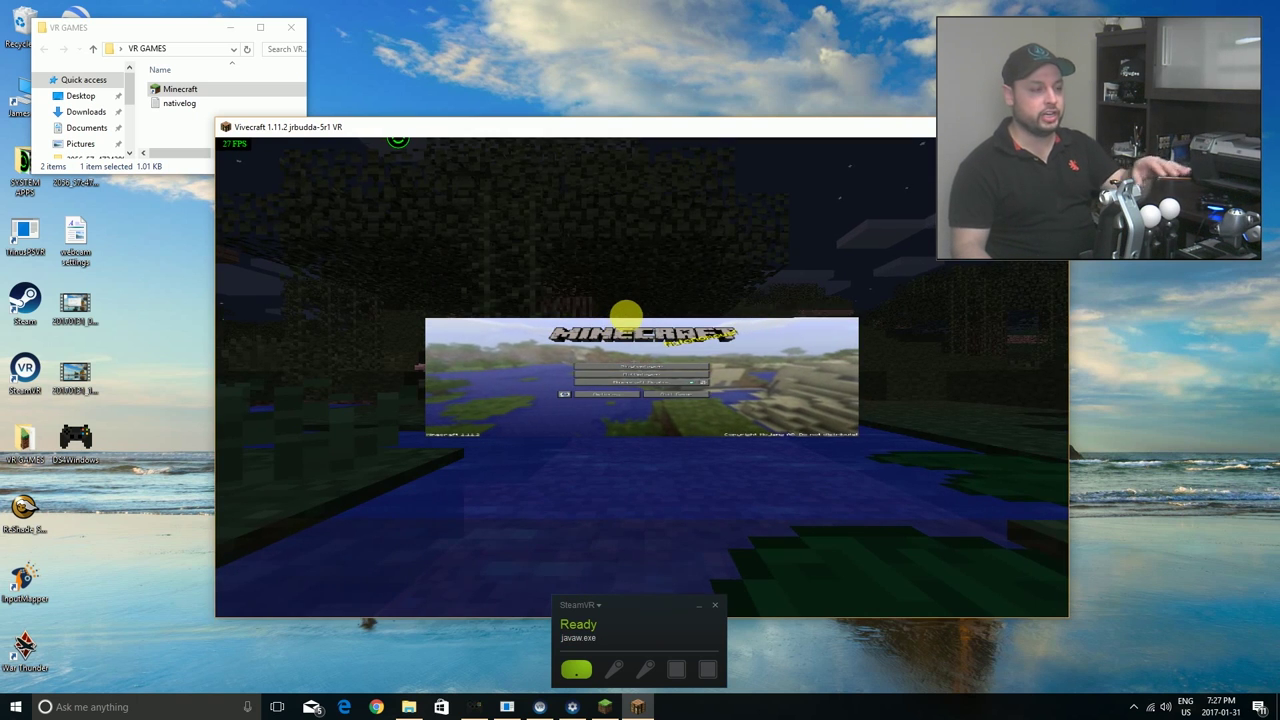
left_click(571, 707)
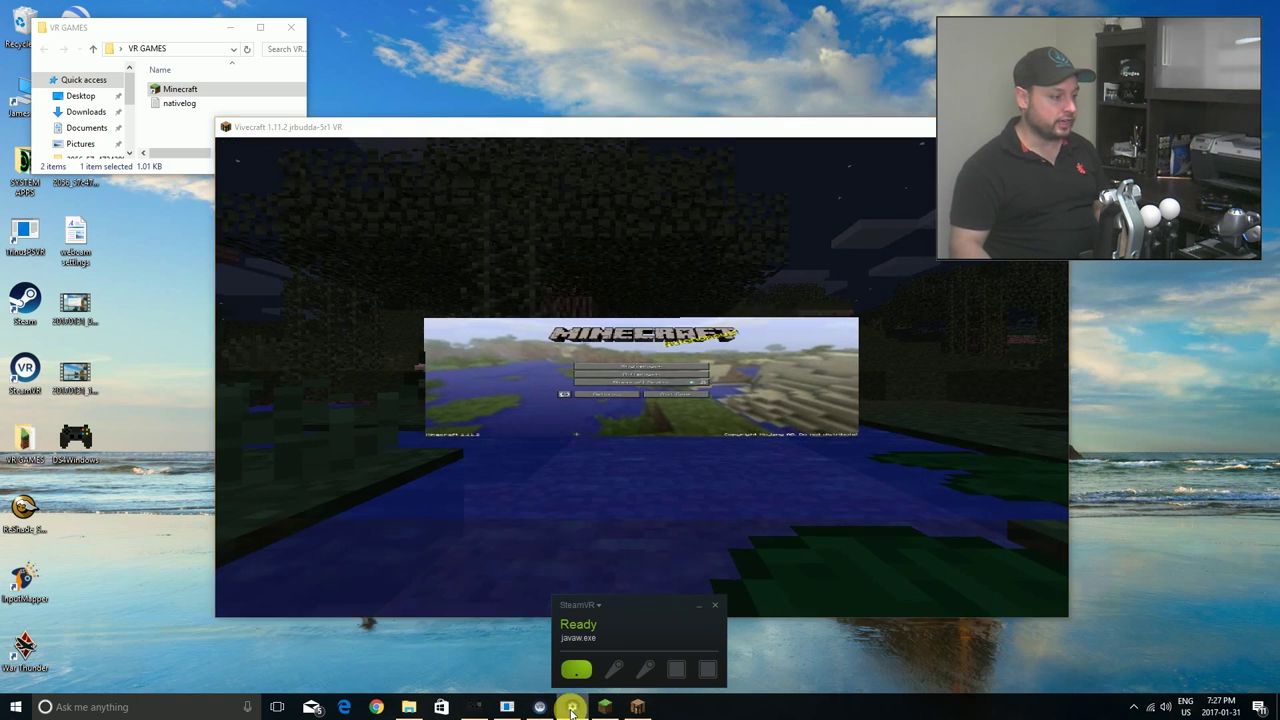
left_click(593, 129)
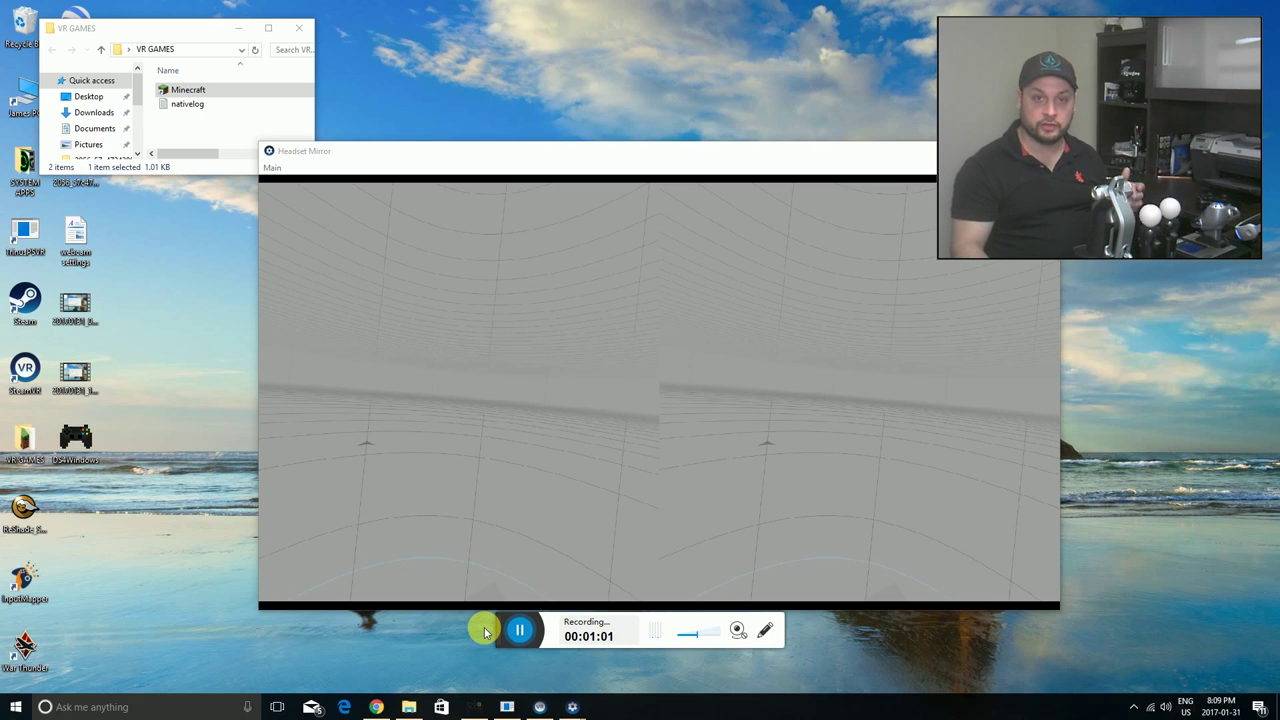
Step: Launch War Thunder from the desktop in VR mode, accept the headset notice, and start the game
double_click(28, 647)
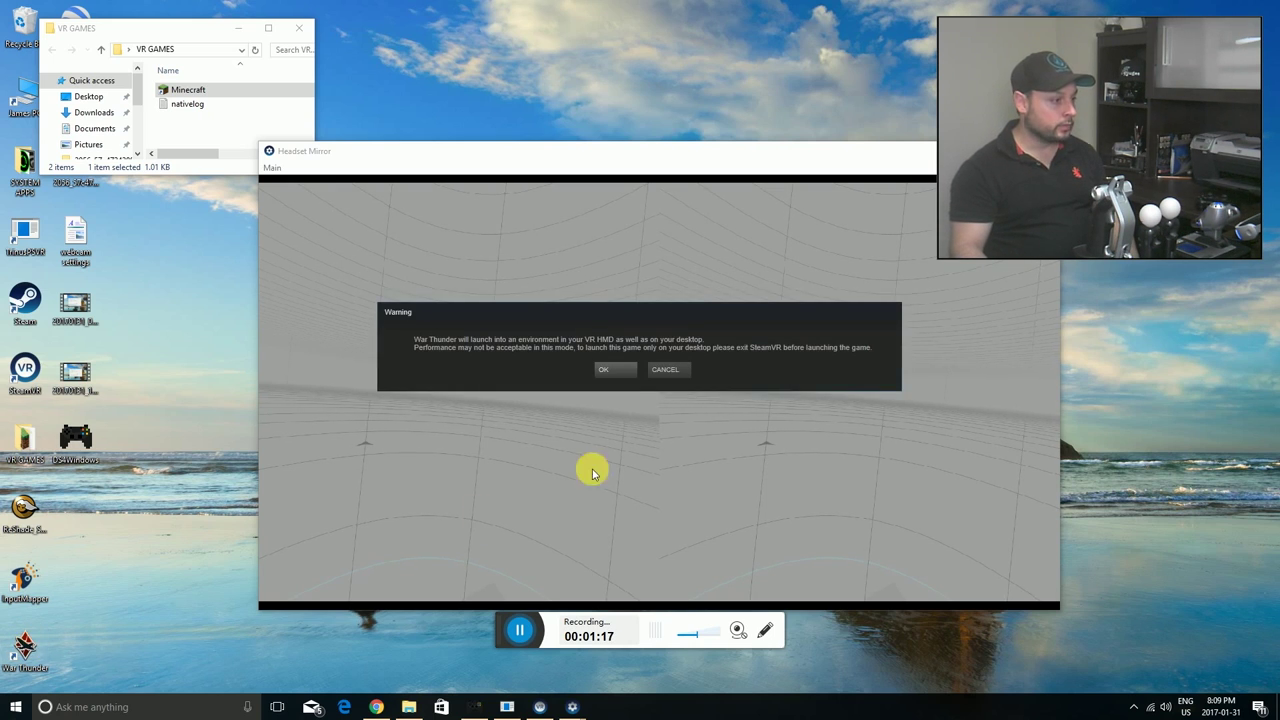
left_click(605, 370)
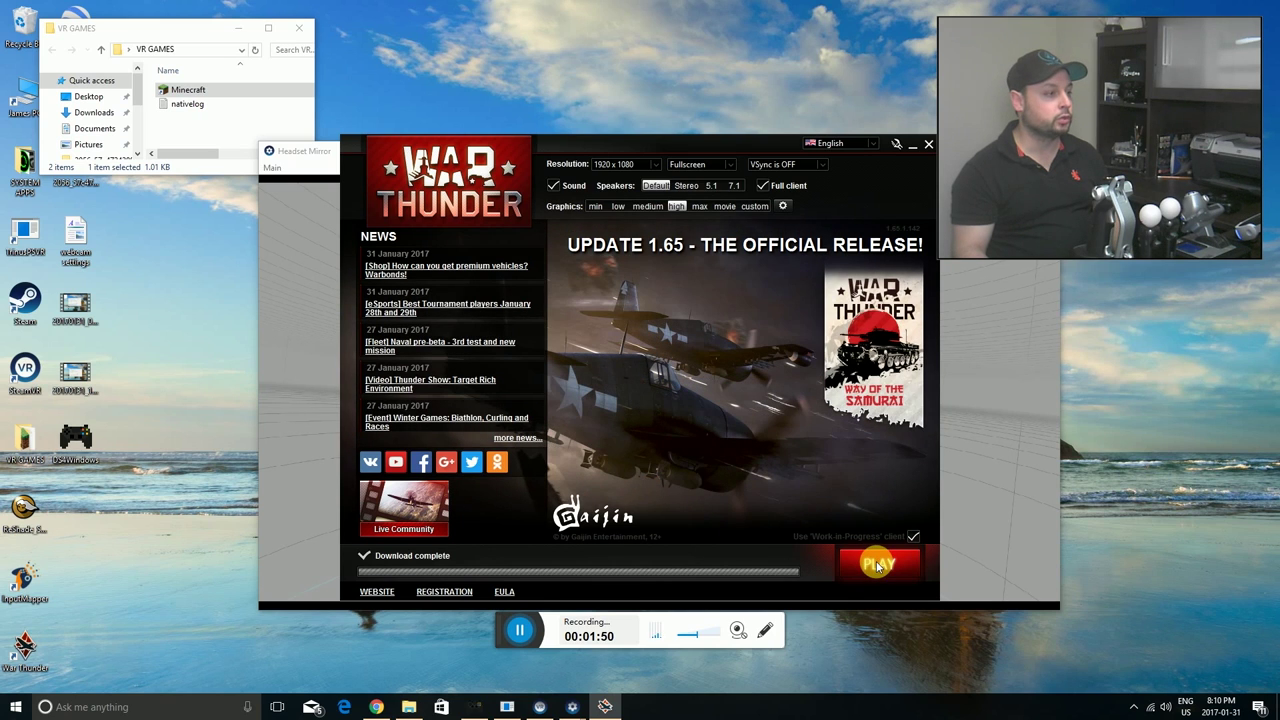
left_click(878, 566)
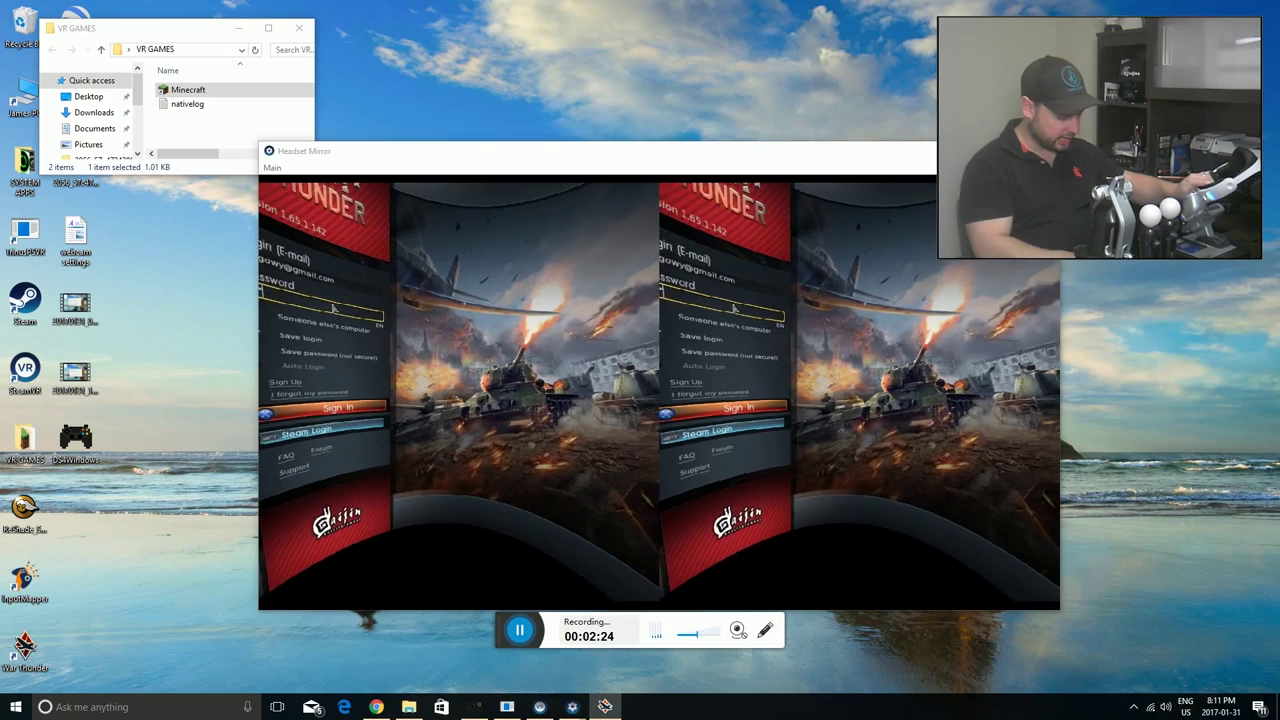
Step: Enter the account password on the War Thunder login screen and sign in
type("**")
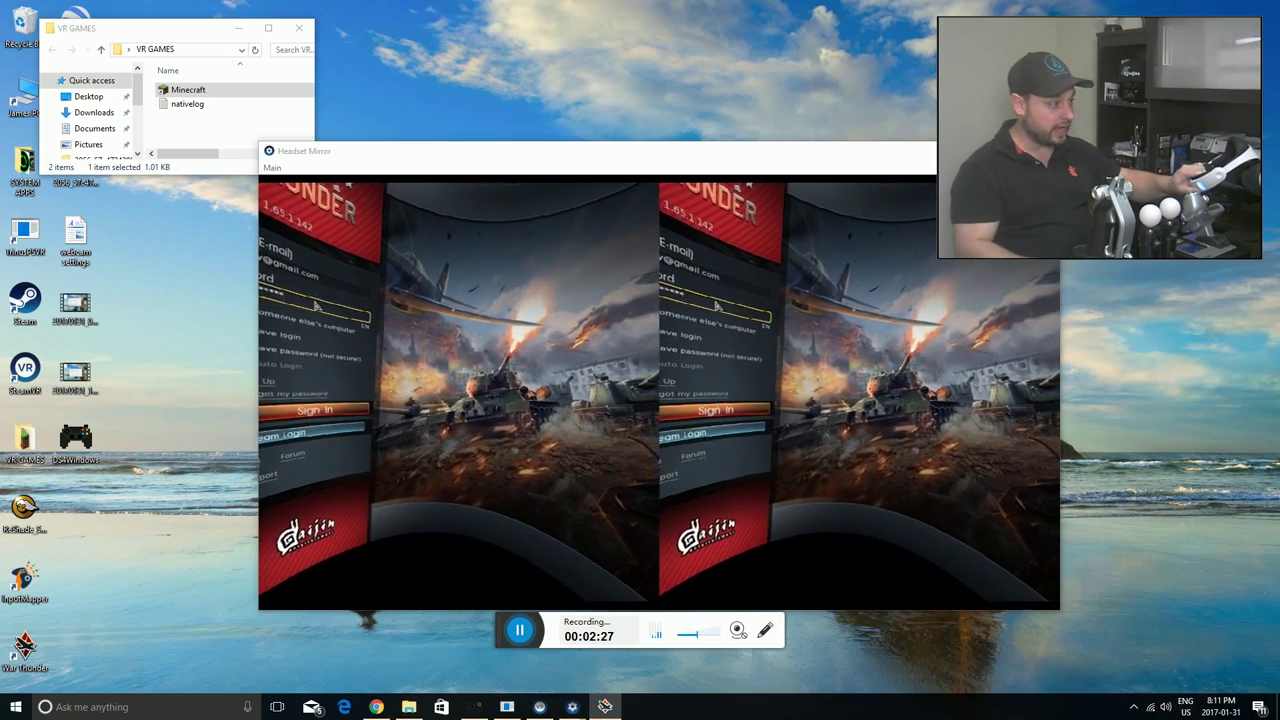
key("Return")
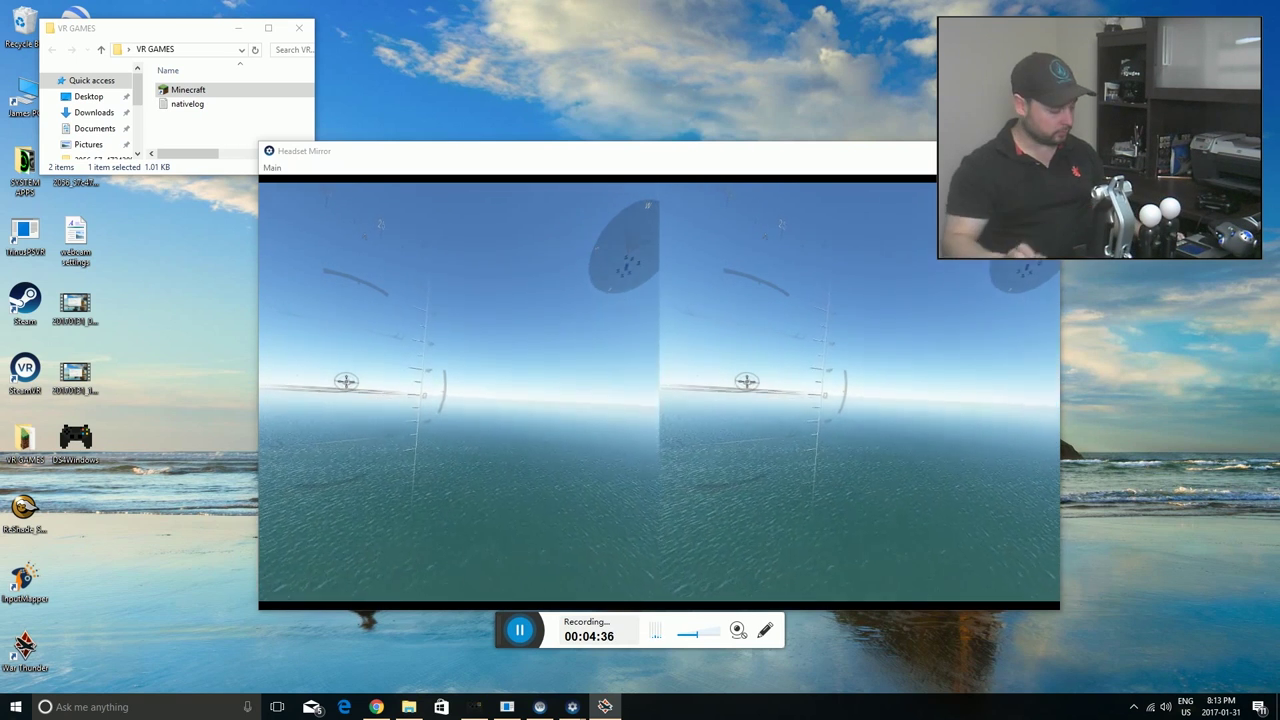
Step: Pause the War Thunder flight and return to the hangar
key("Escape")
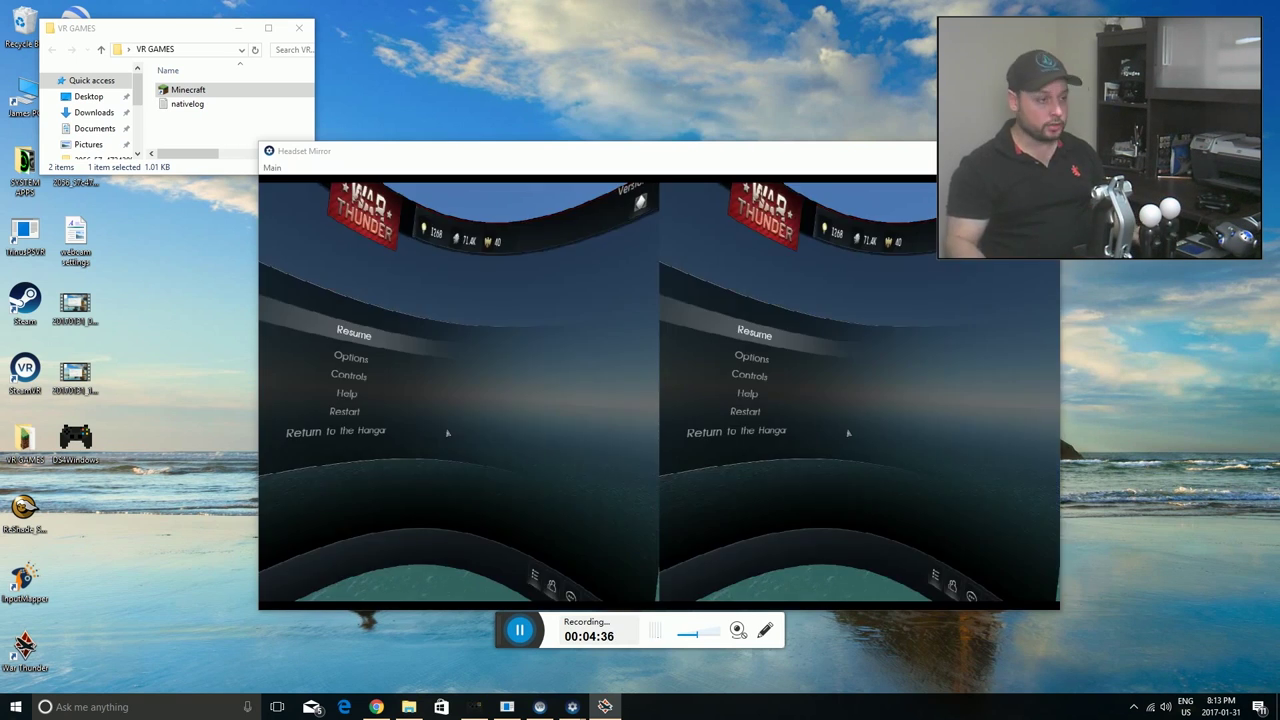
left_click(352, 431)
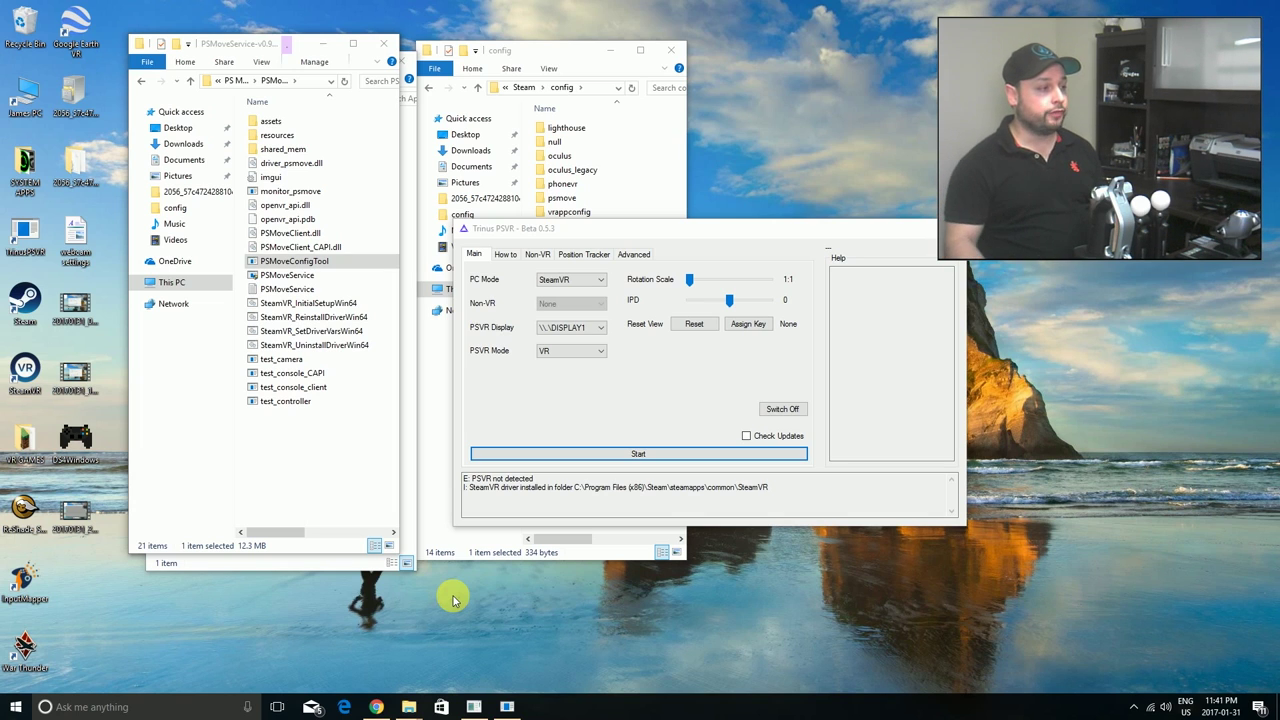
Step: Switch to Trinus PSVR, shift its window clear of the webcam picture, and start headset tracking in SteamVR mode
left_click(653, 229)
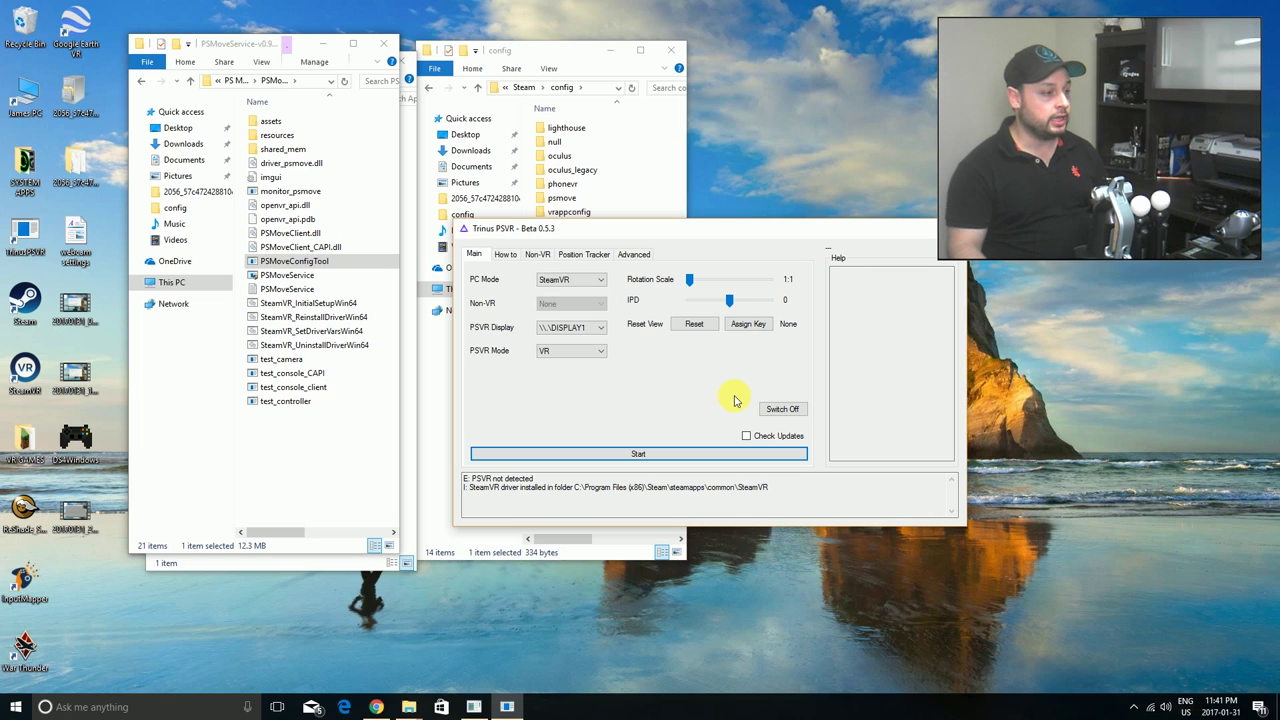
left_click_drag(908, 238, 878, 240)
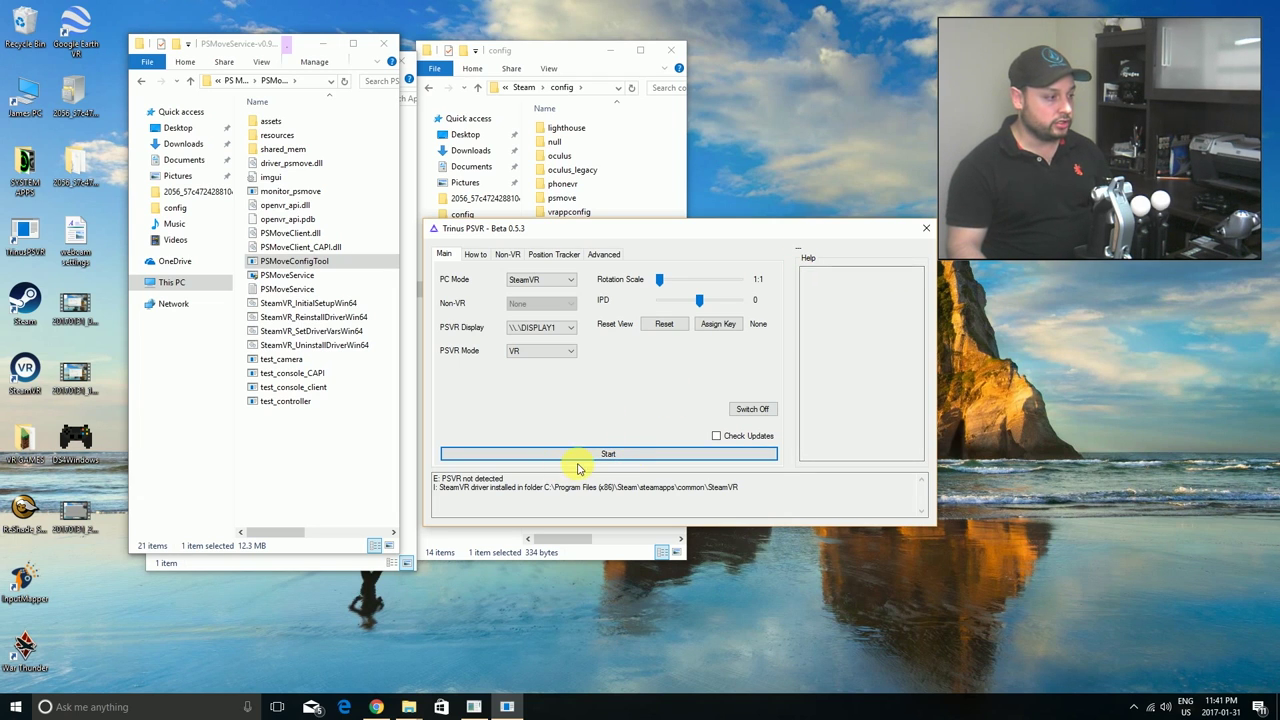
left_click(675, 449)
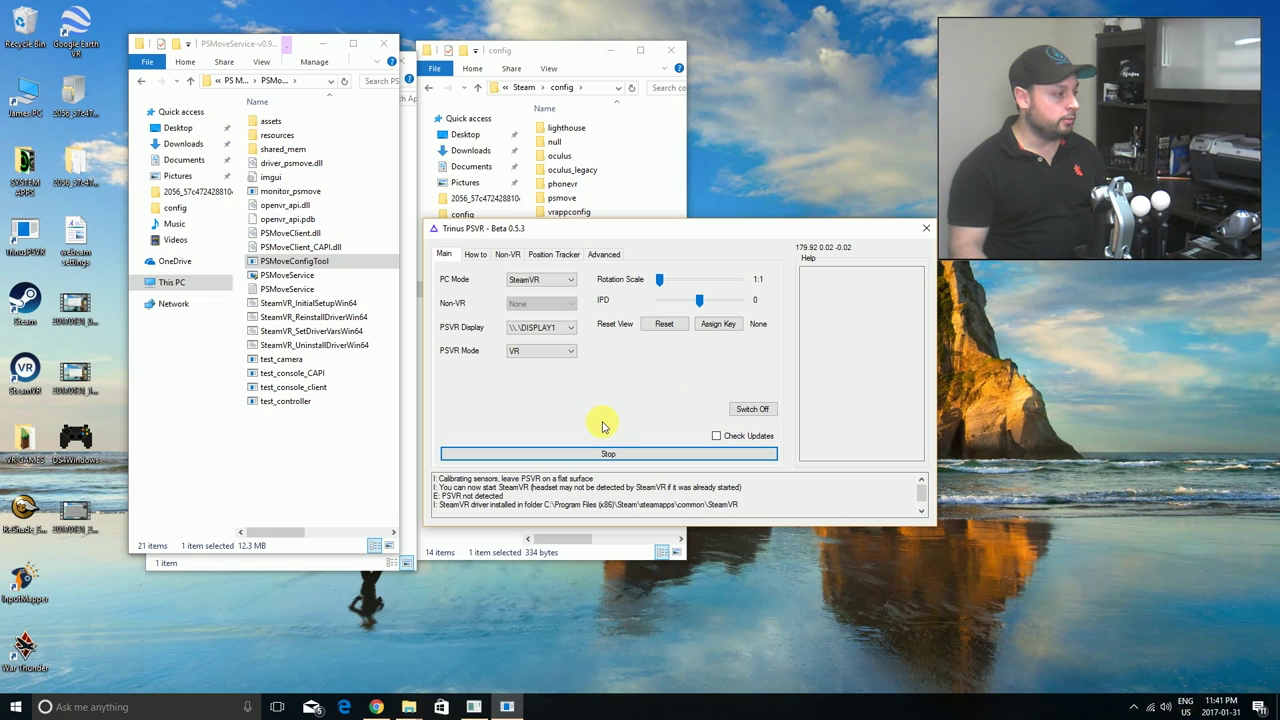
Step: Run USBDeview from the usbdeview-x64 folder, inspect the USB Camera-B4.09.24.1 (Interface 0) entry, and close the program
left_click(191, 85)
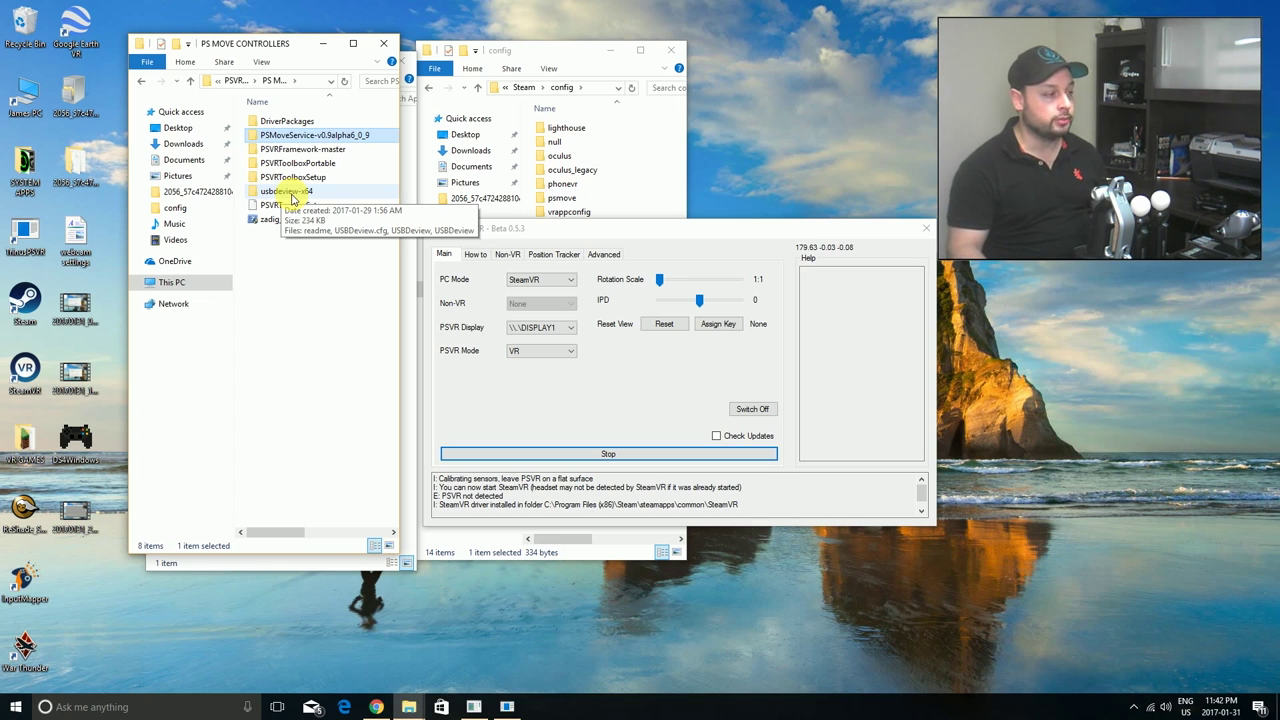
double_click(292, 195)
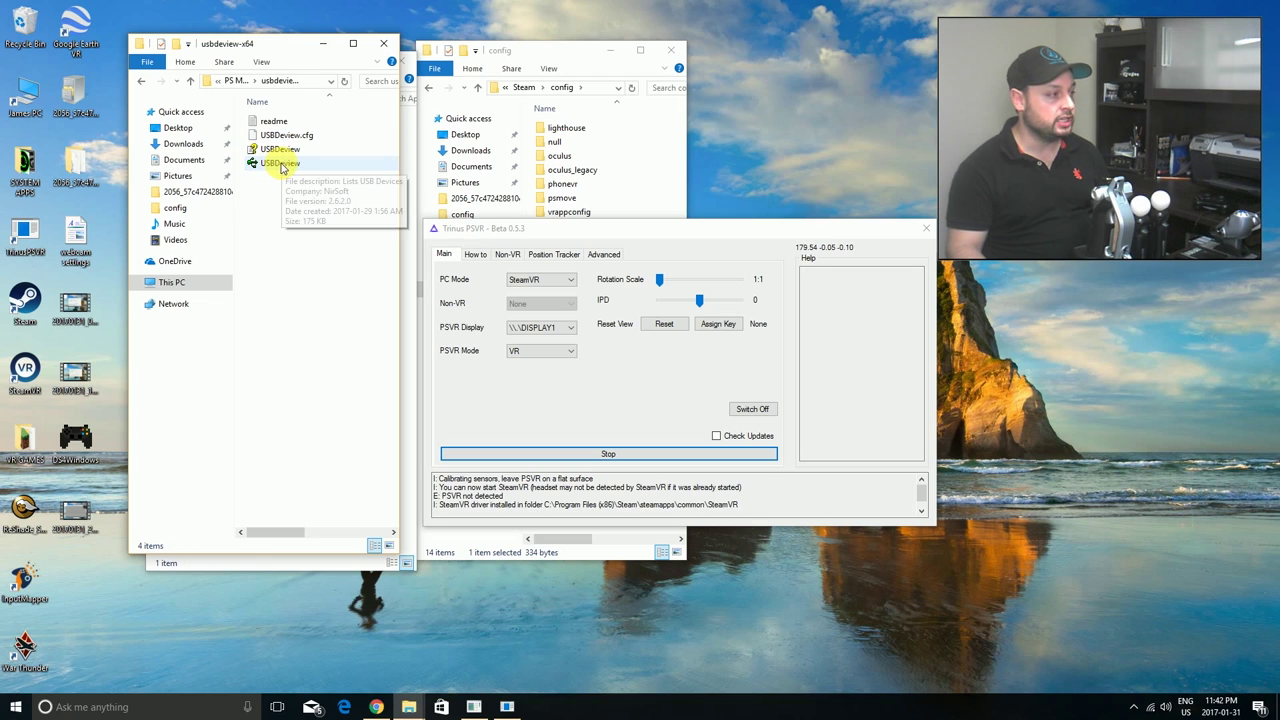
double_click(280, 163)
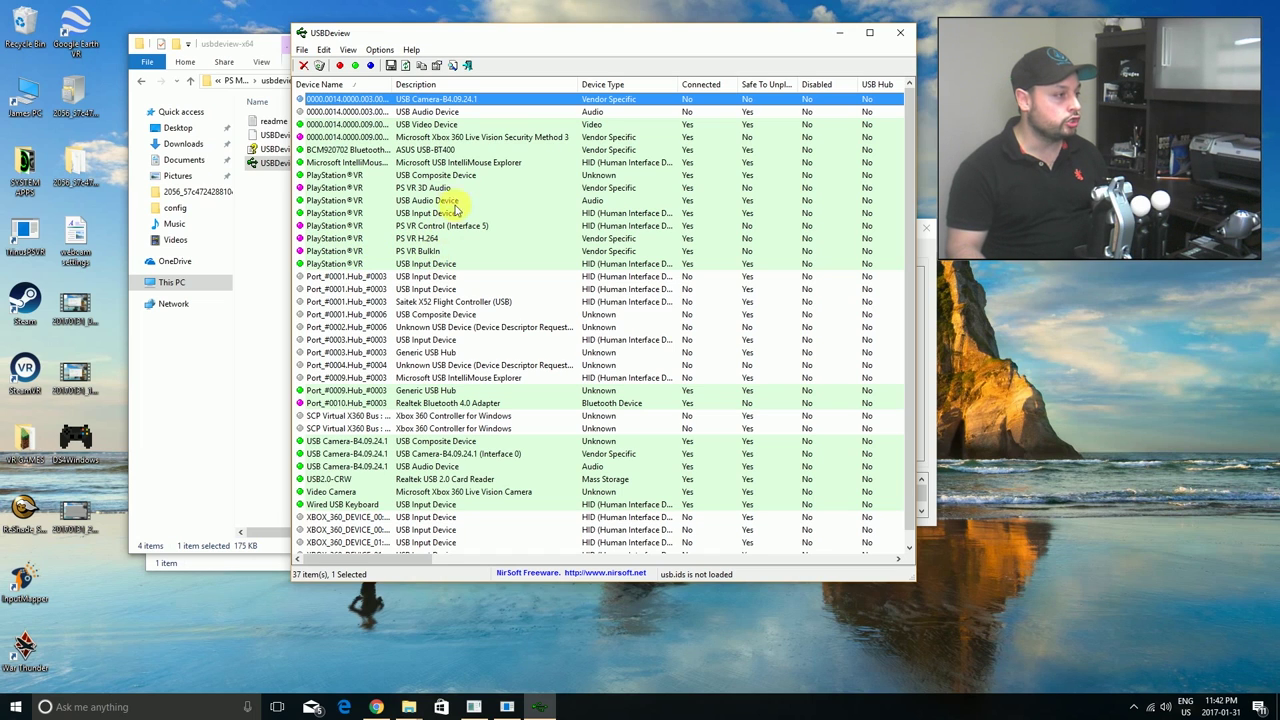
scroll(405, 355, "down", 1)
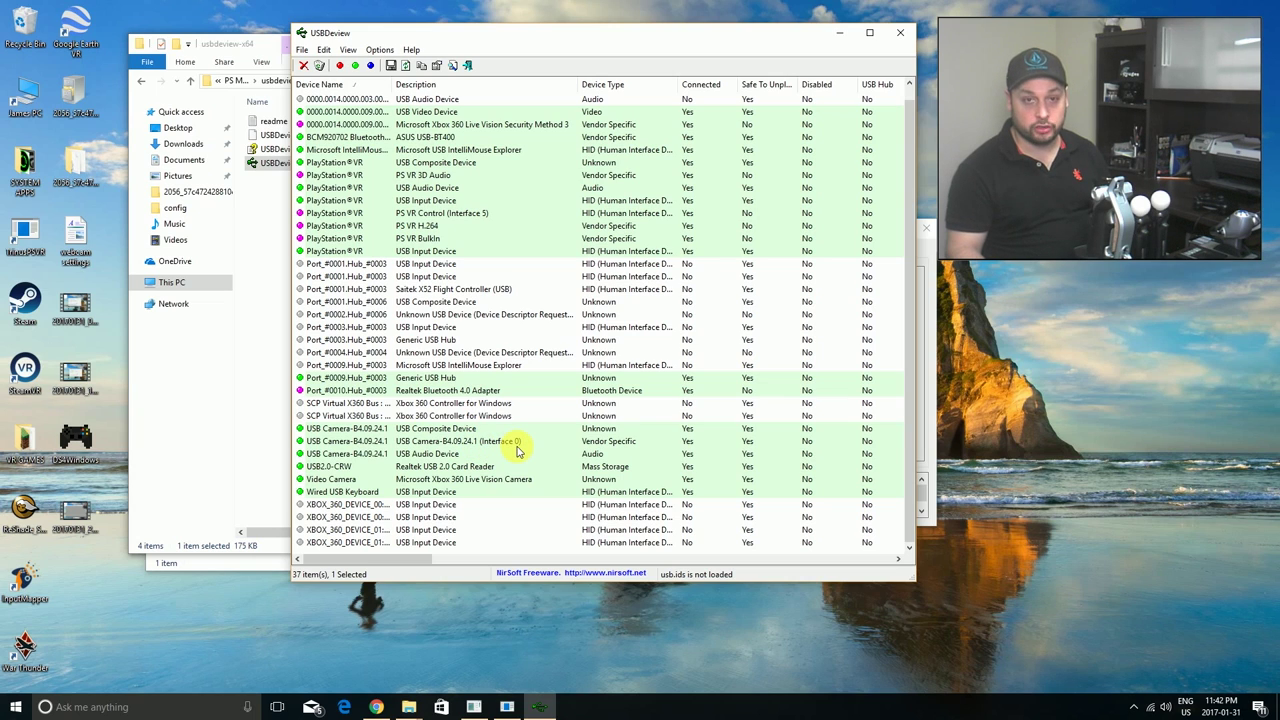
left_click(443, 445)
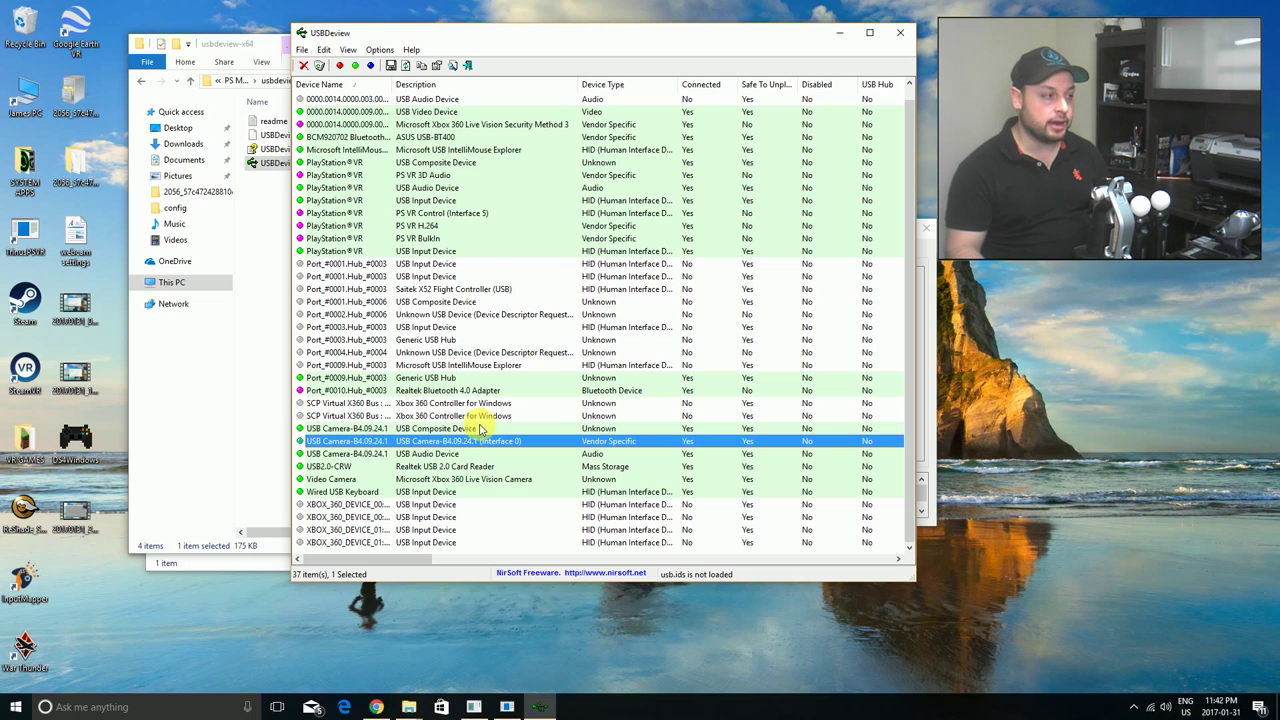
left_click(899, 36)
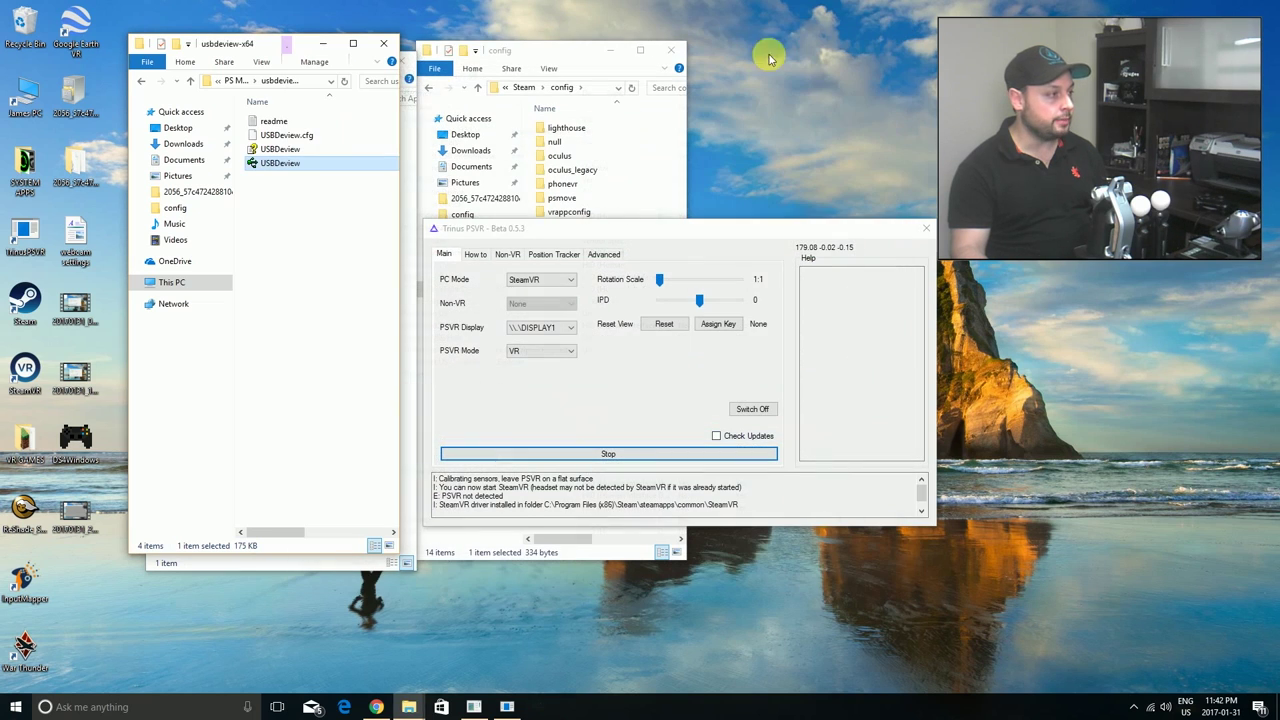
Step: Launch zadig_2.2 from the PS MOVE CONTROLLERS folder and have it list all devices
left_click(189, 80)
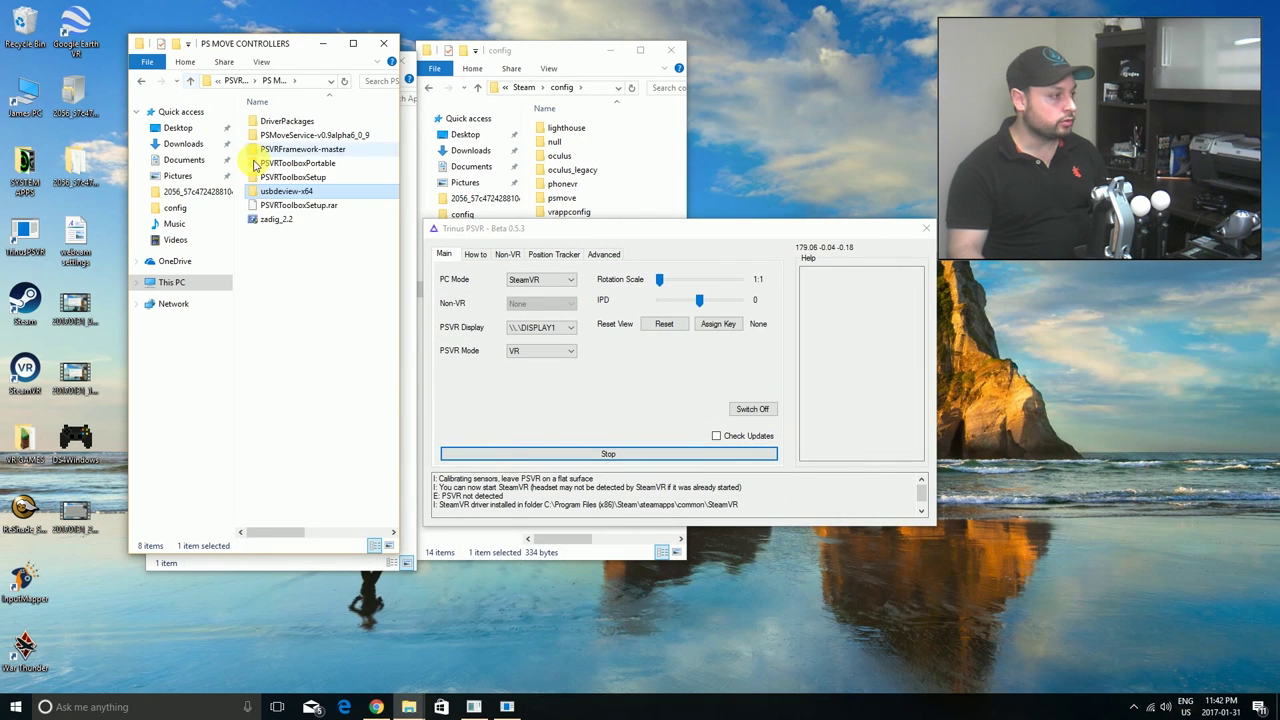
double_click(262, 220)
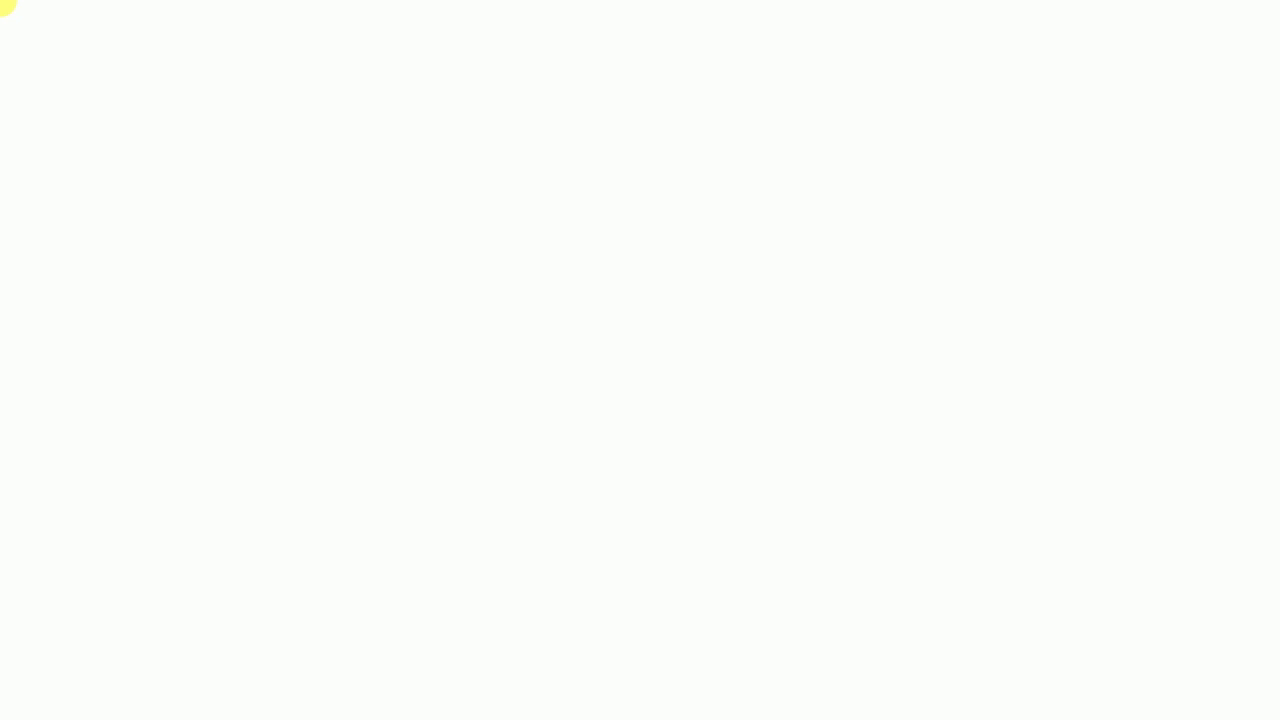
left_click(538, 414)
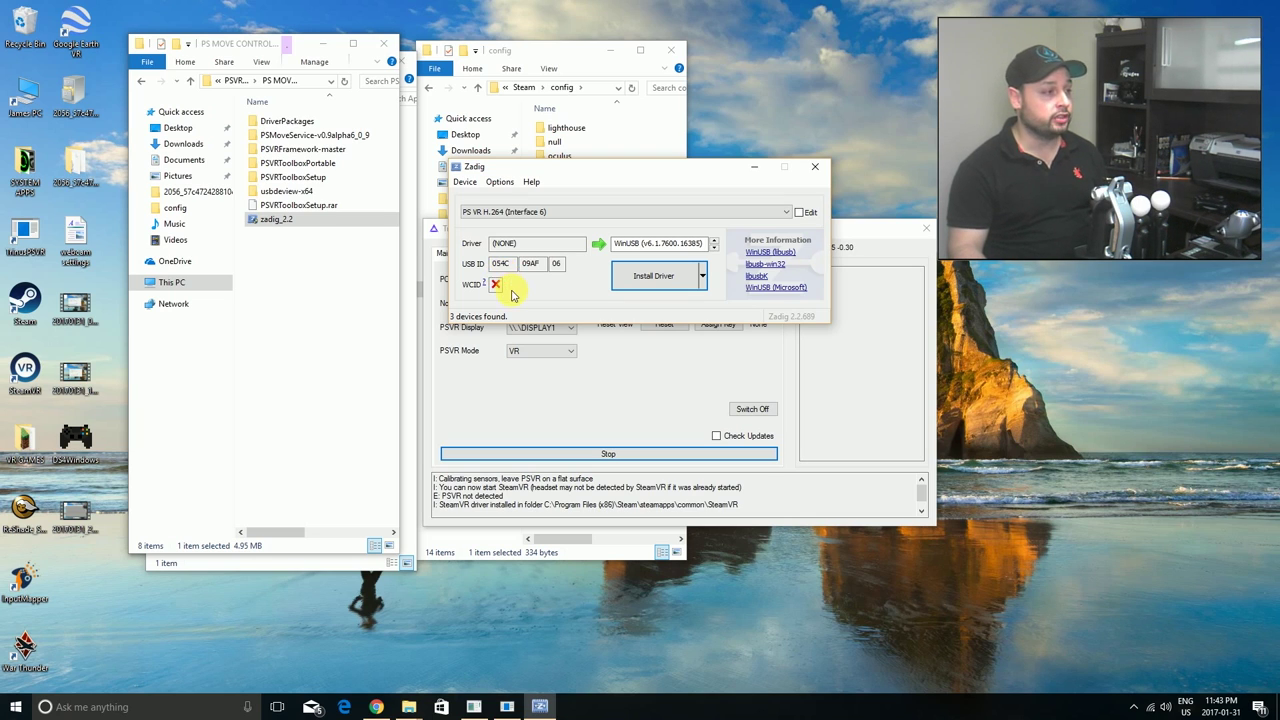
left_click(500, 185)
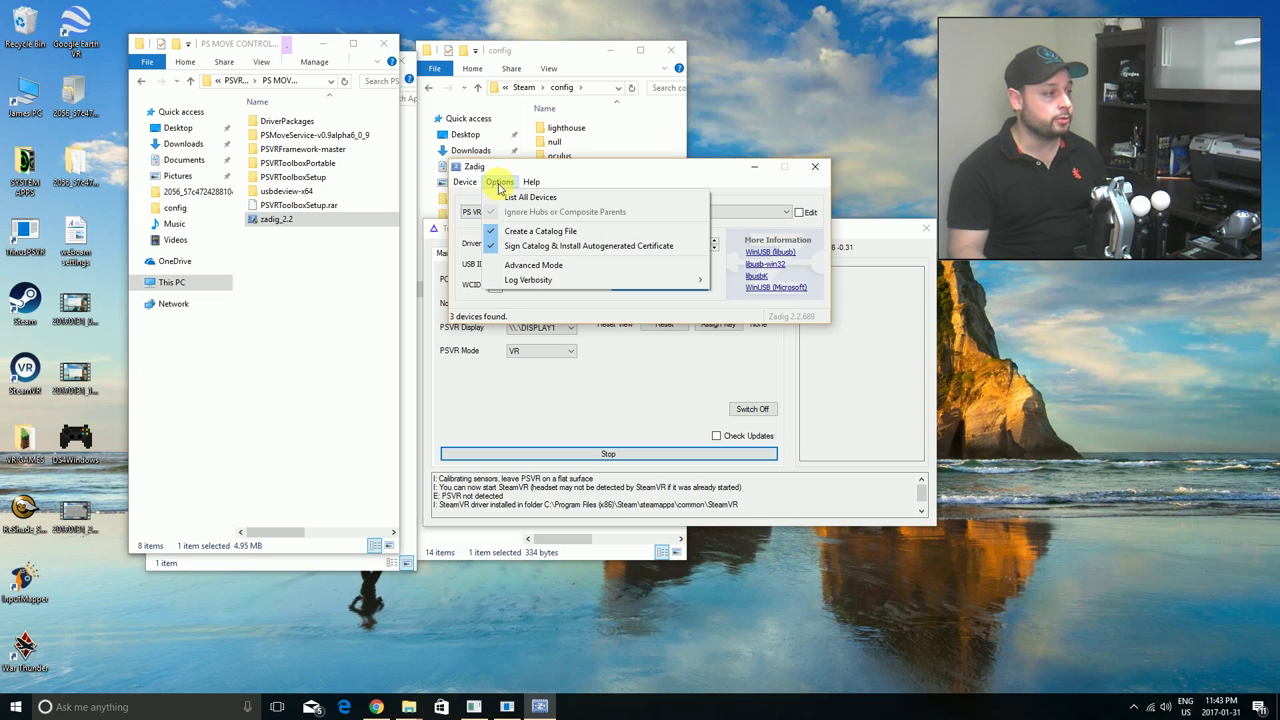
left_click(511, 199)
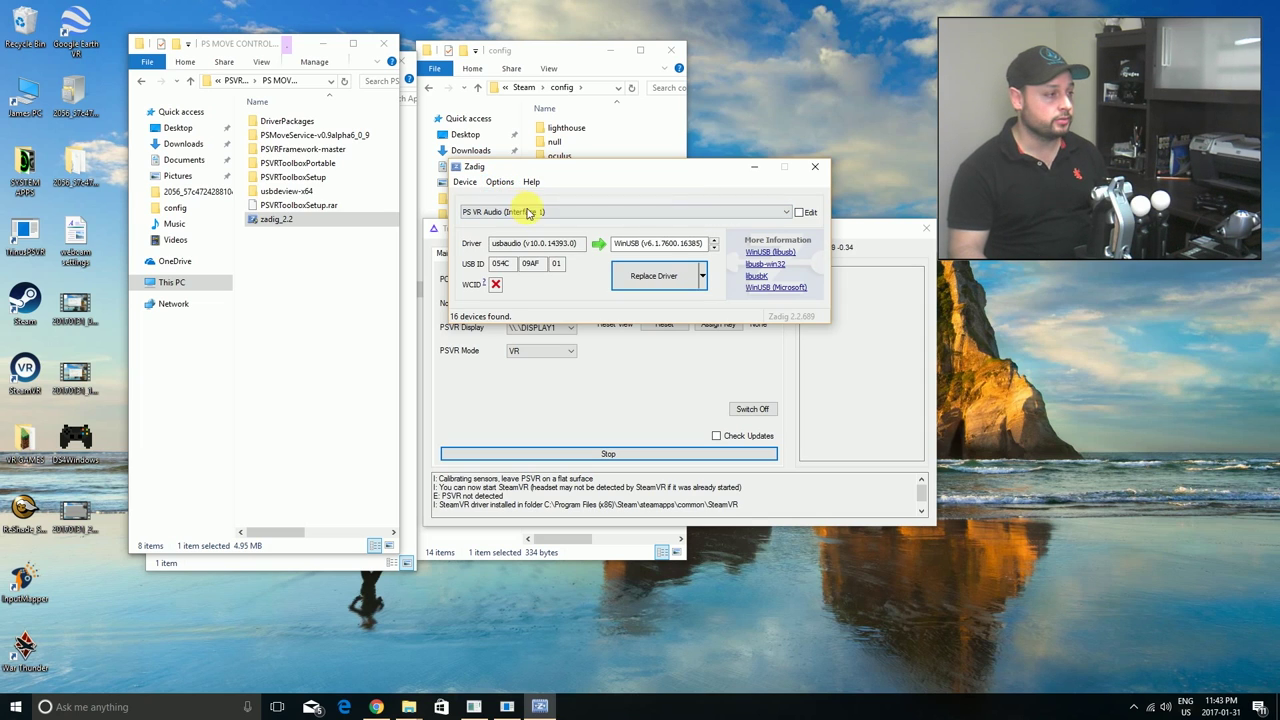
Step: Reinstall the libusb-win32 (v1.2.6.0) driver for USB Camera-B4.09.24.1 (Interface 0), and close Zadig
left_click(738, 212)
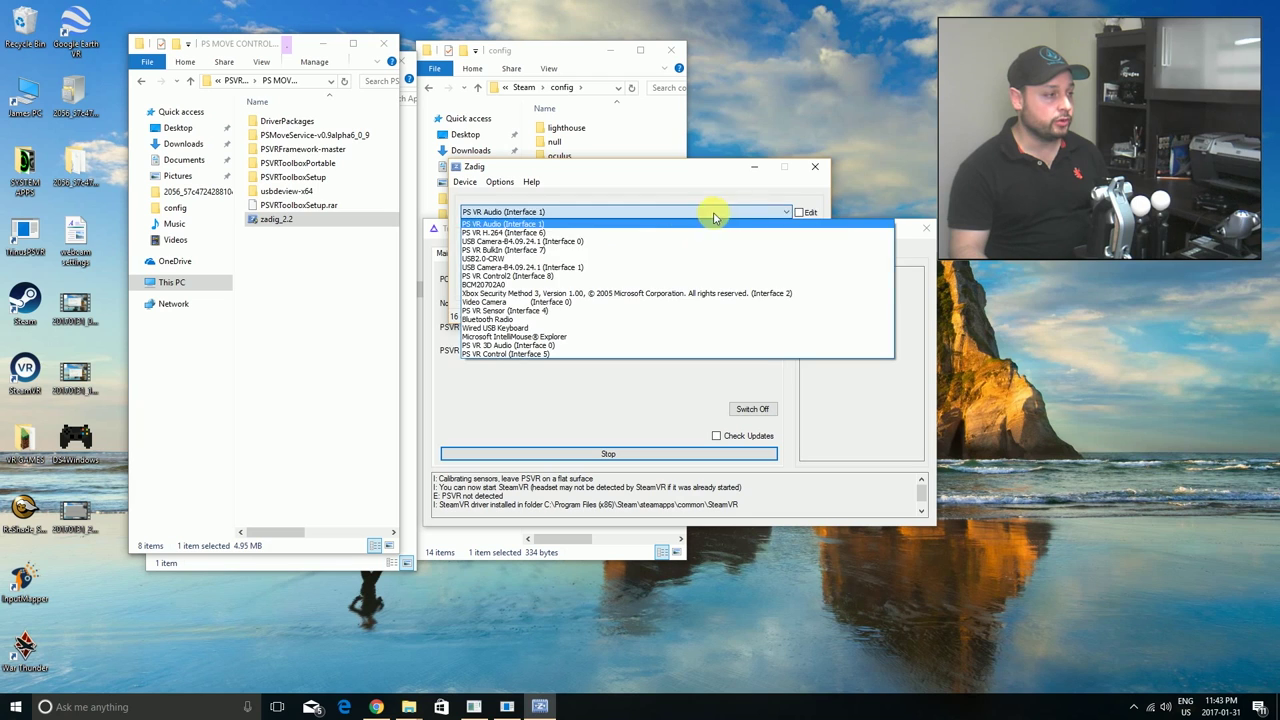
left_click(518, 243)
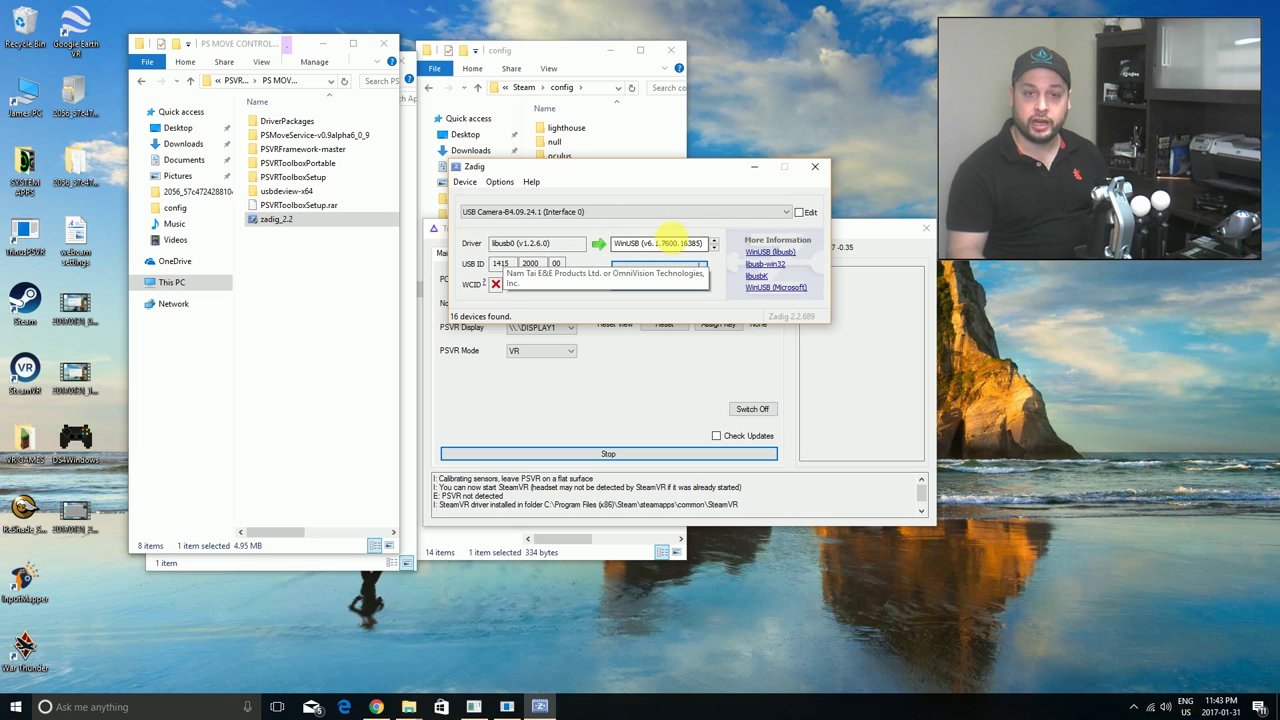
left_click(714, 247)
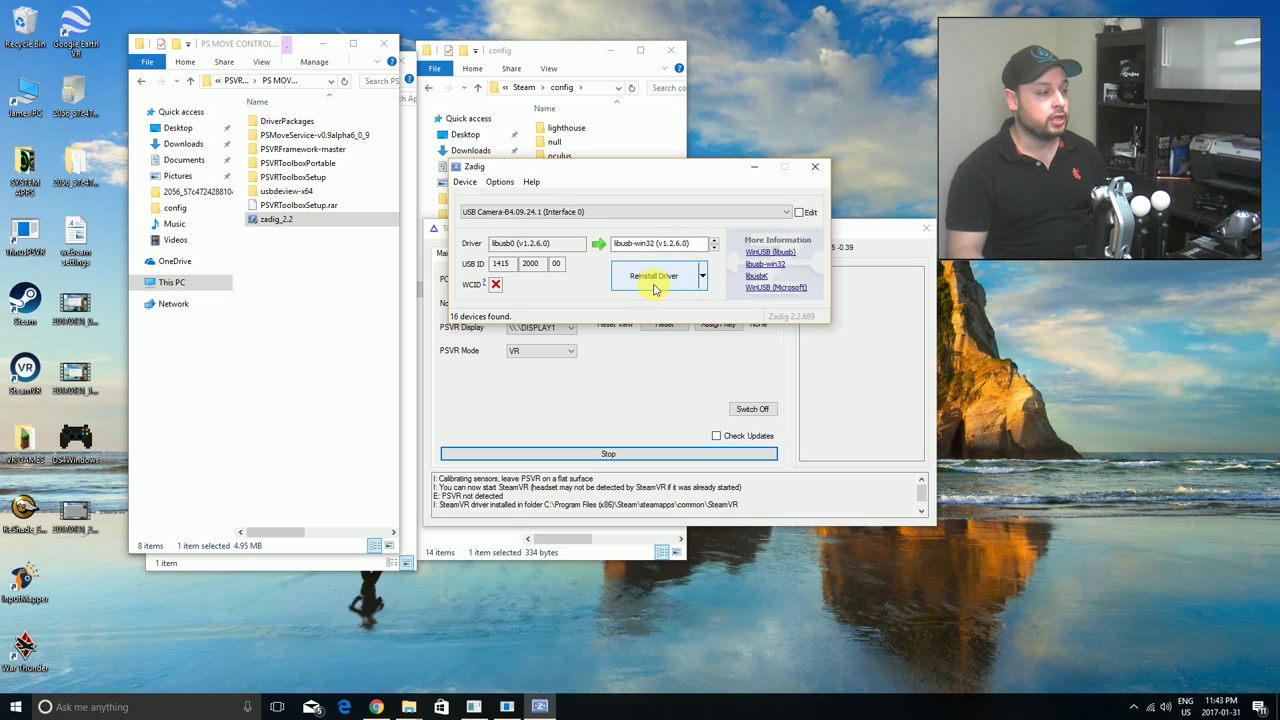
left_click(654, 288)
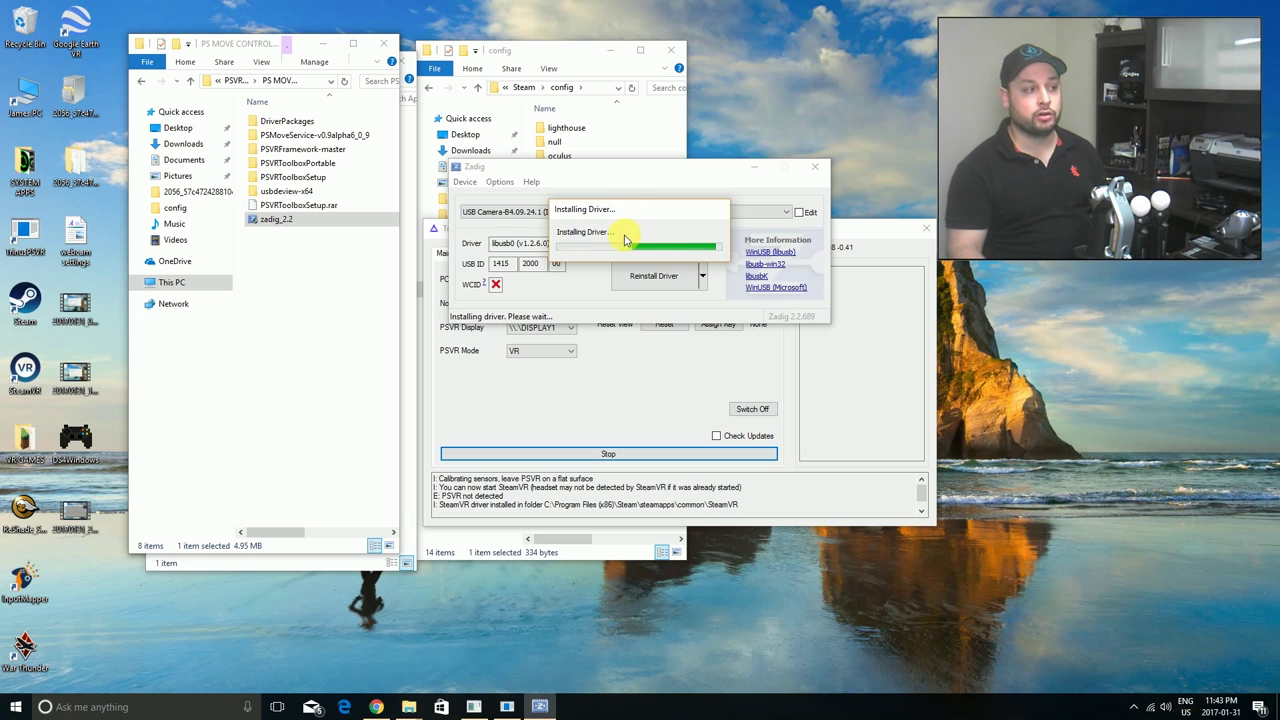
left_click_drag(634, 212, 606, 194)
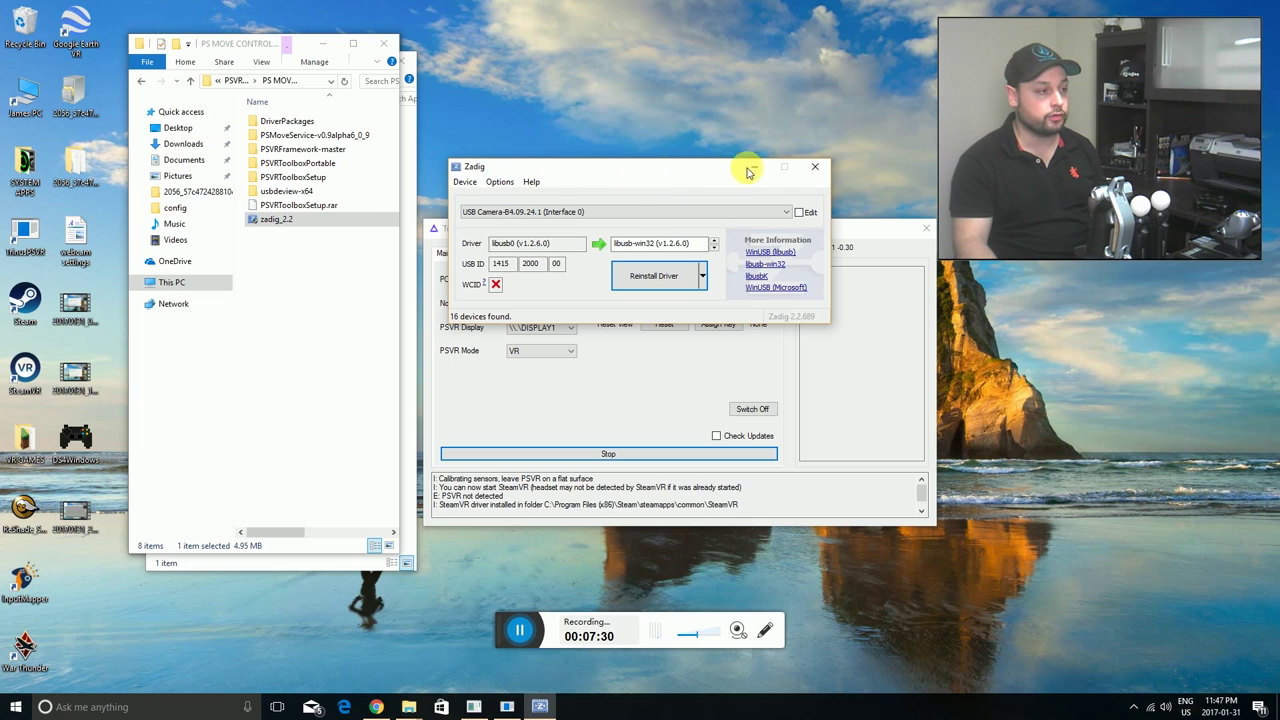
left_click(816, 168)
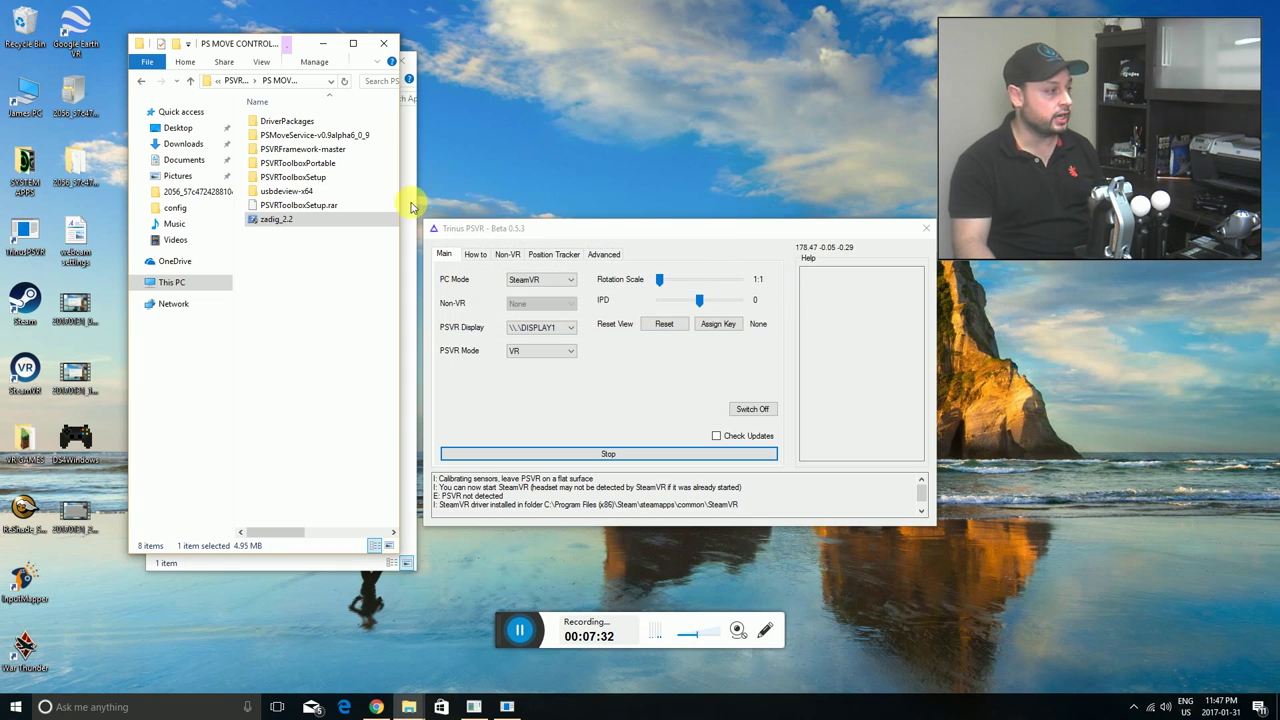
Step: Run test_camera from the PSMoveService-v0.9alpha6_0_9 folder to check the PS3 Eye picture, and close the camera view
double_click(296, 138)
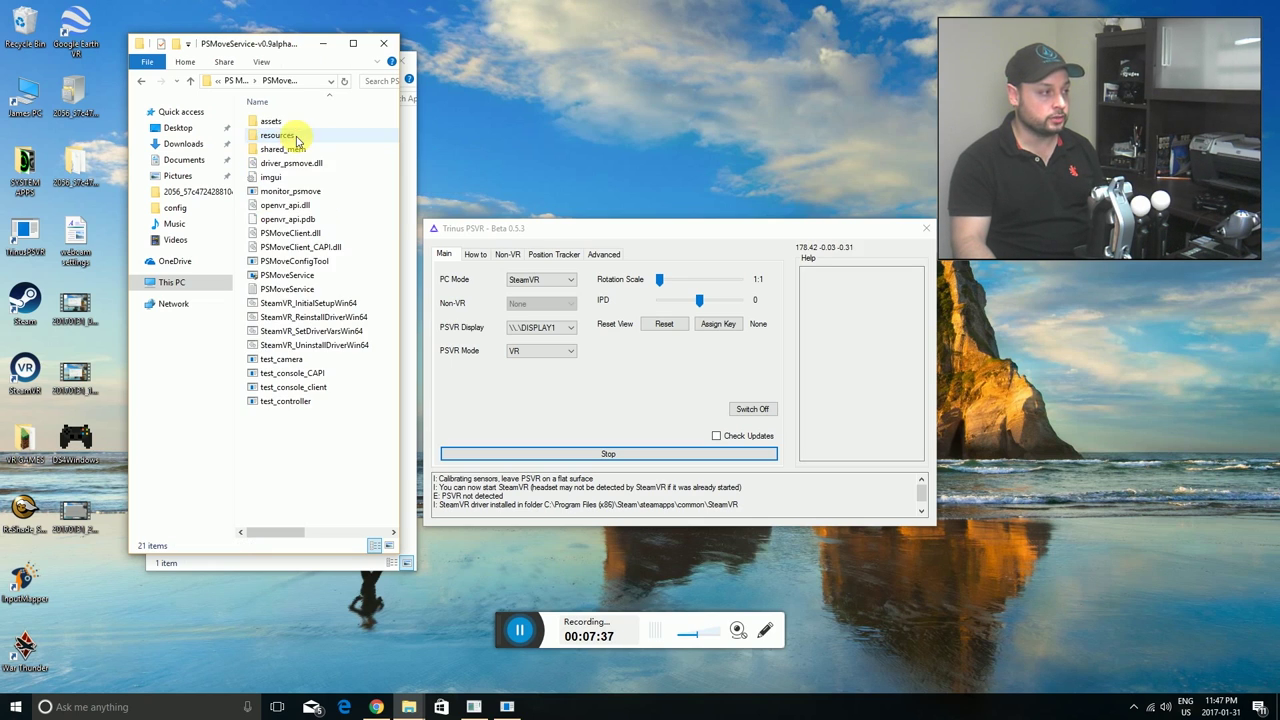
double_click(275, 365)
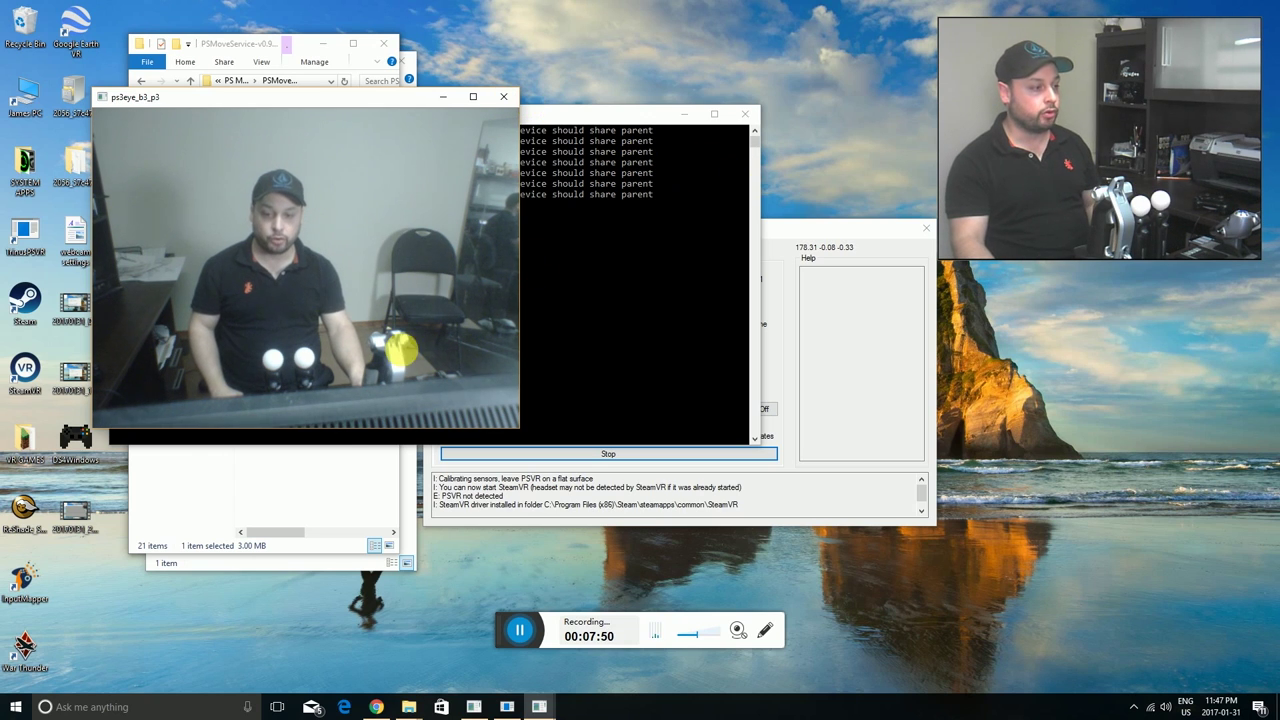
left_click(505, 100)
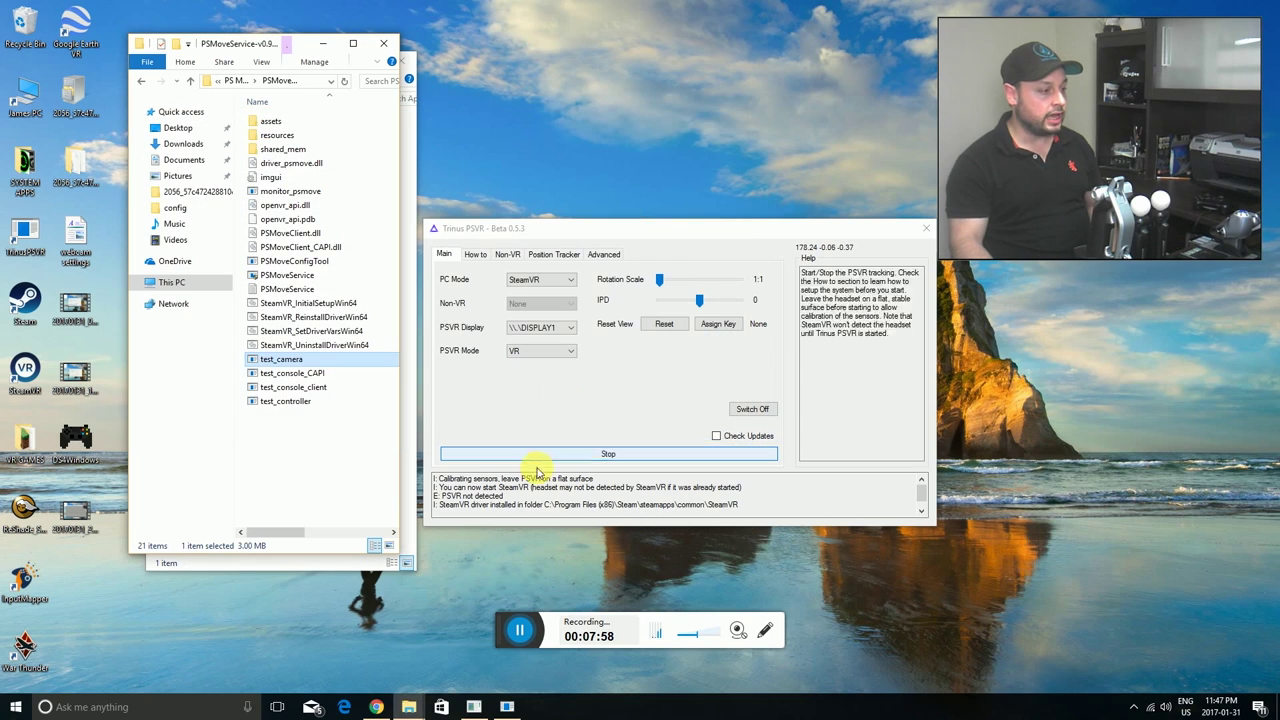
left_click(527, 634)
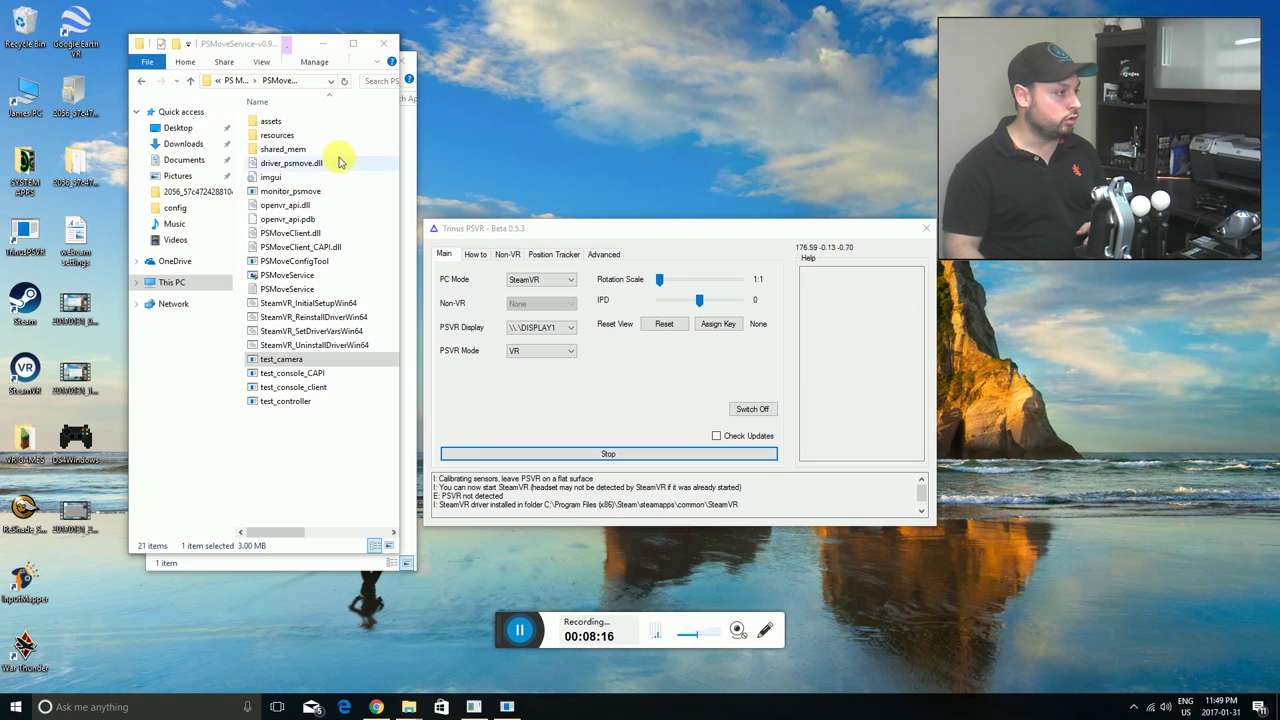
Step: Widen the PSMoveService folder window, look through the hidden notification-area icons, and return to the folder
left_click_drag(401, 207, 521, 210)
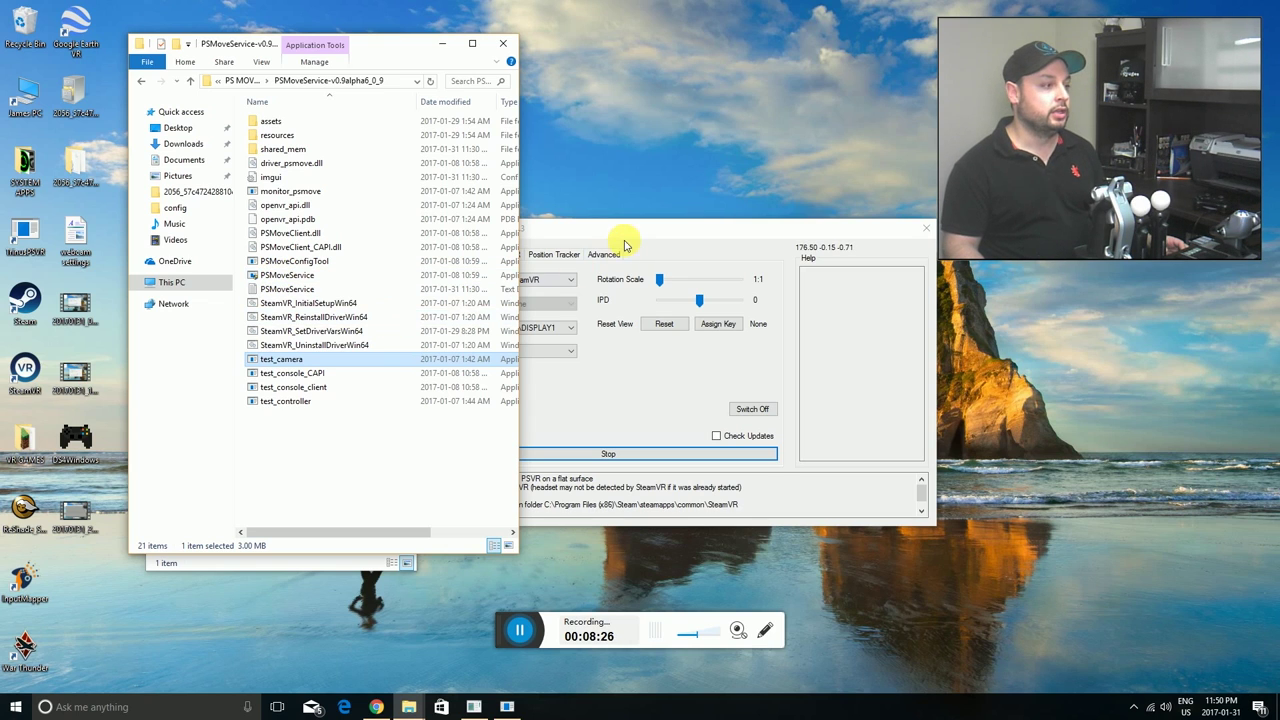
left_click(598, 264)
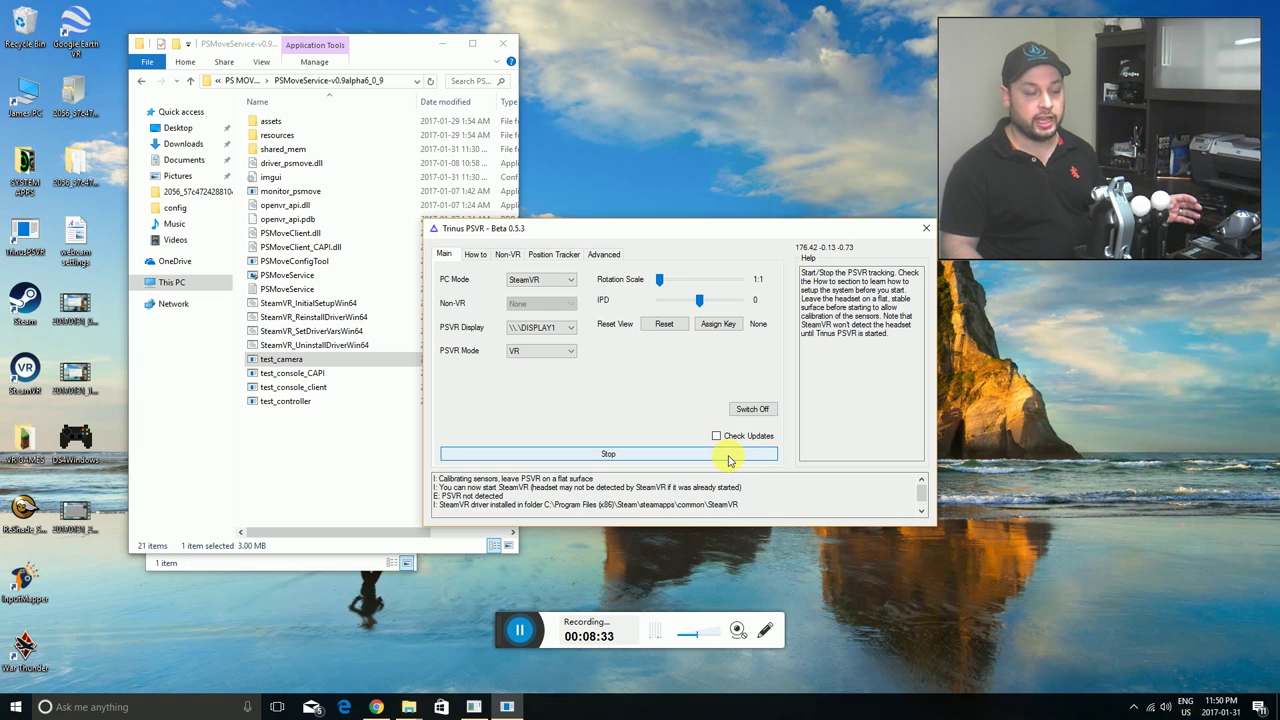
left_click(1133, 706)
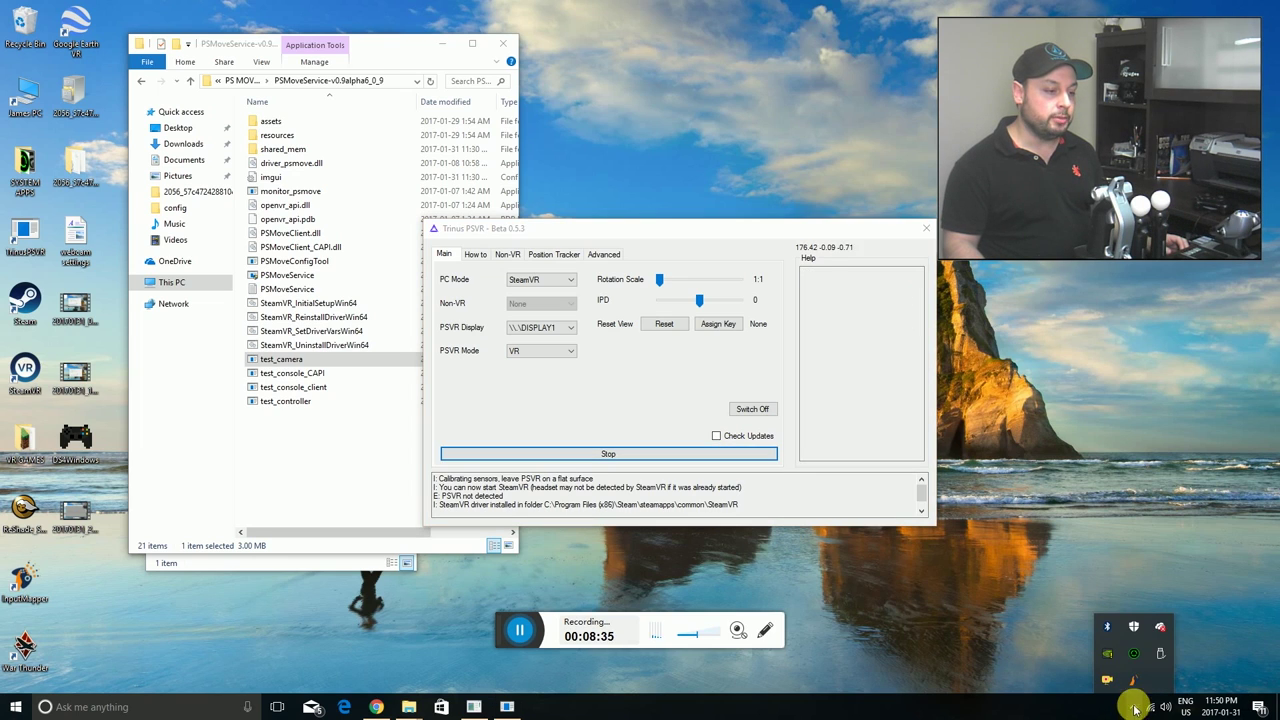
left_click(713, 237)
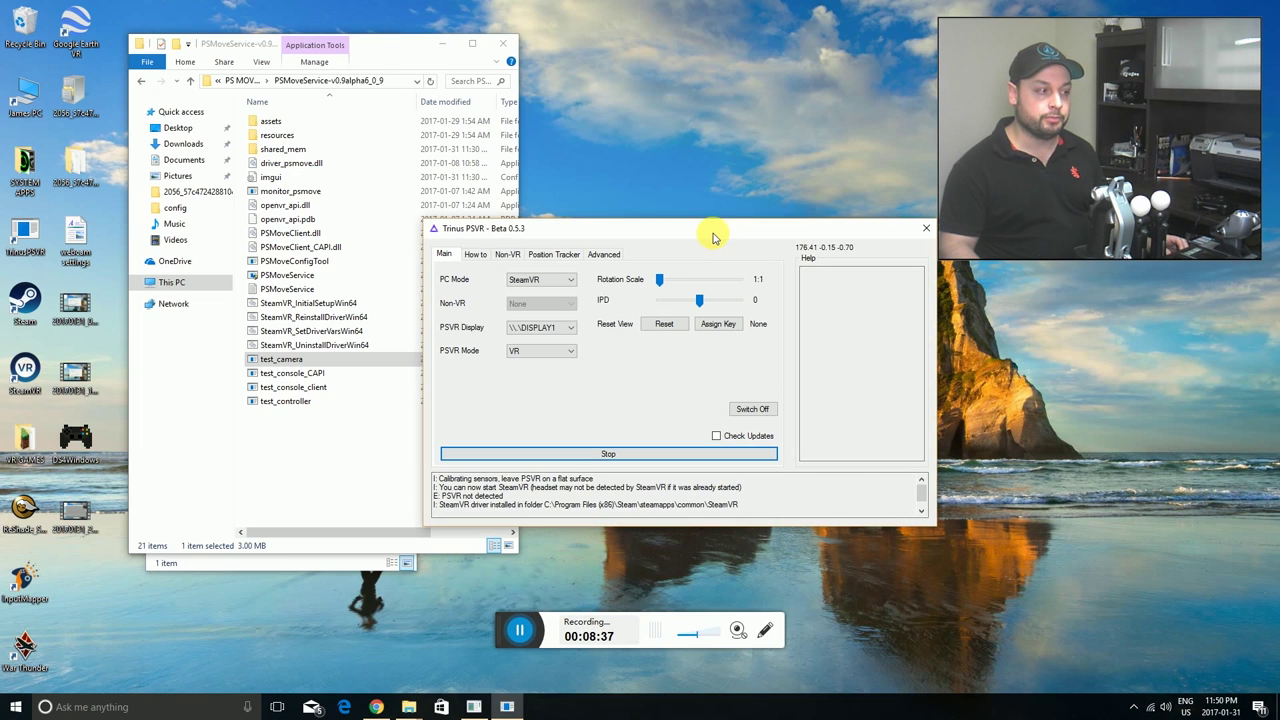
left_click(1133, 706)
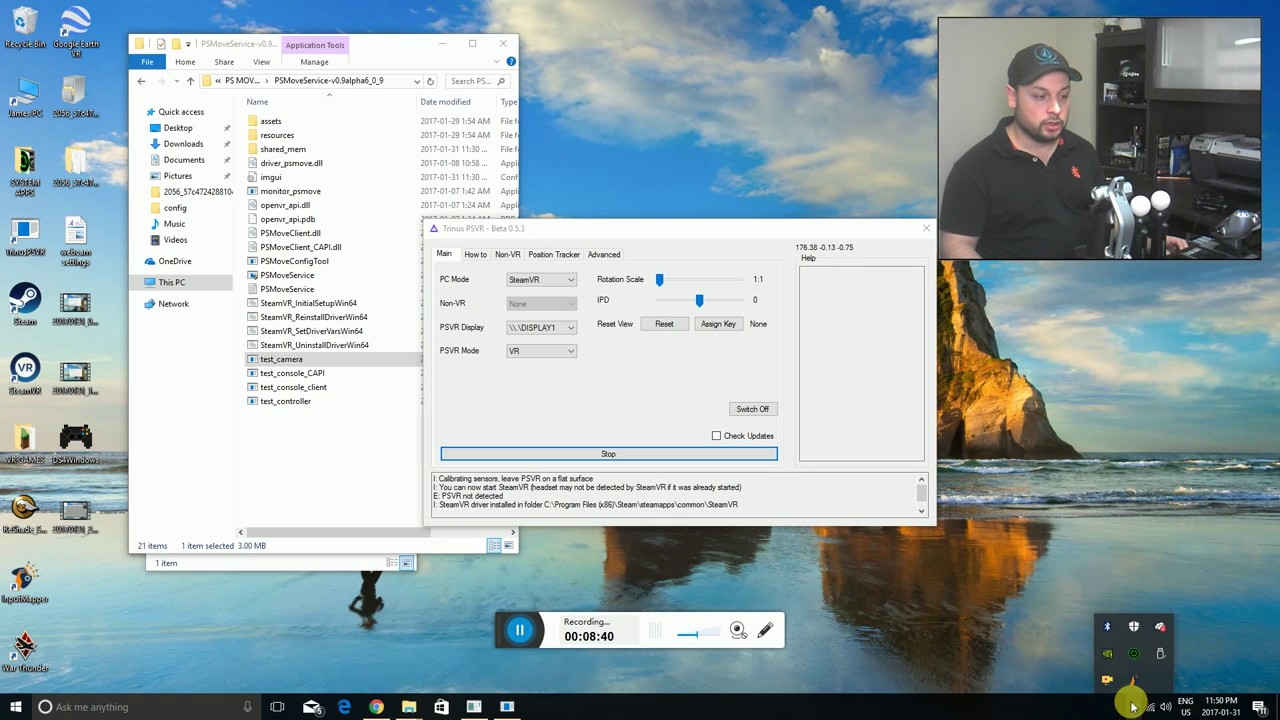
left_click(713, 231)
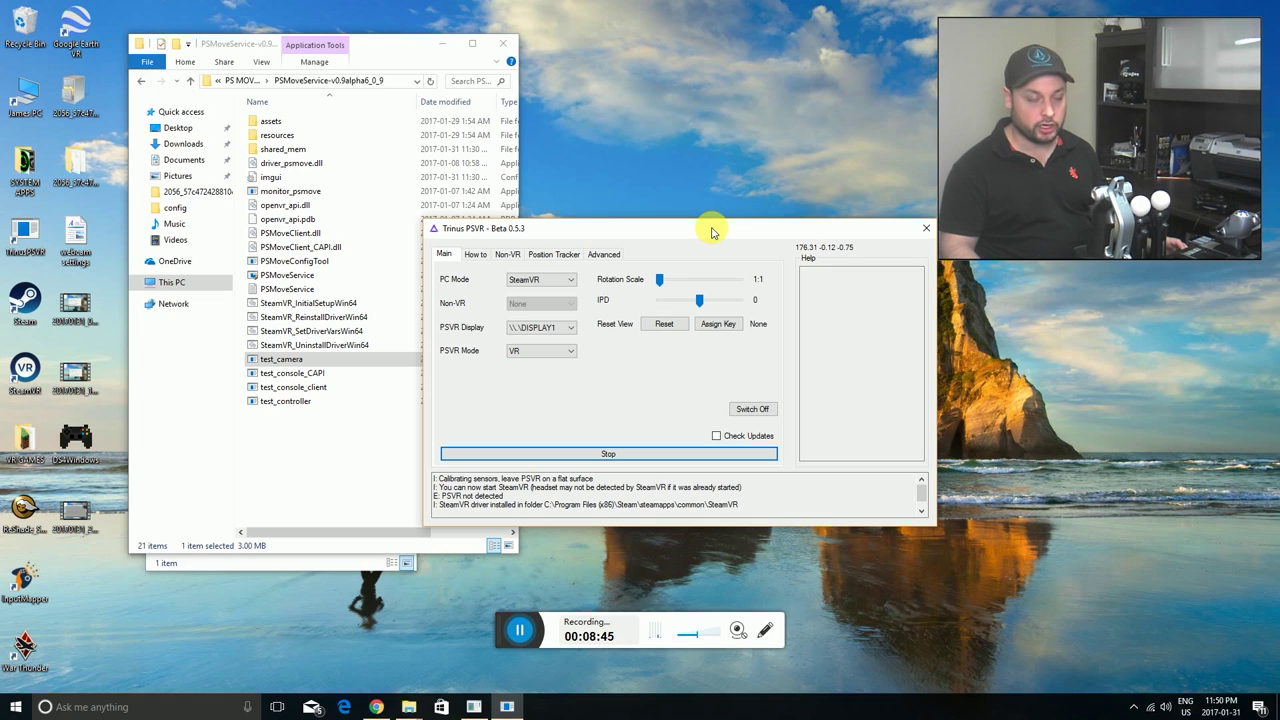
left_click(306, 436)
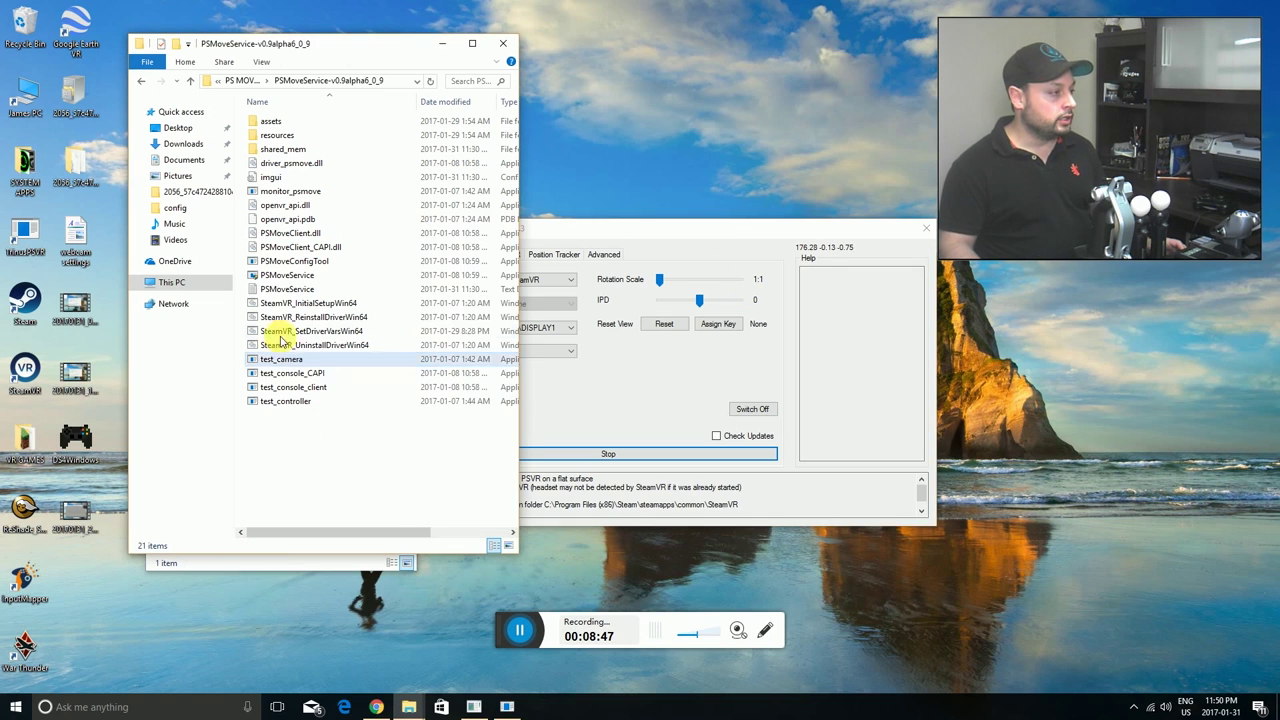
Step: Close the old PSMoveService console, relaunch PSMoveService from its folder, and move its new console clear of the file list
left_click(272, 282)
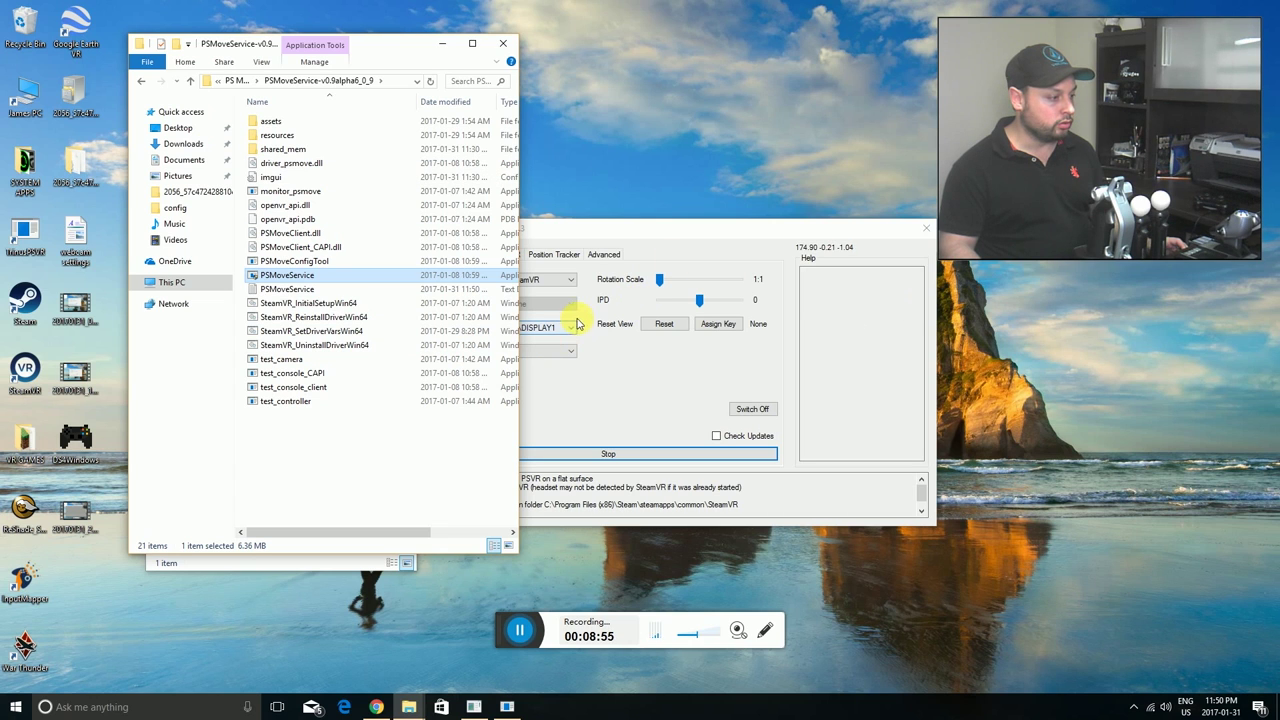
left_click(475, 706)
left_click_drag(523, 116, 600, 149)
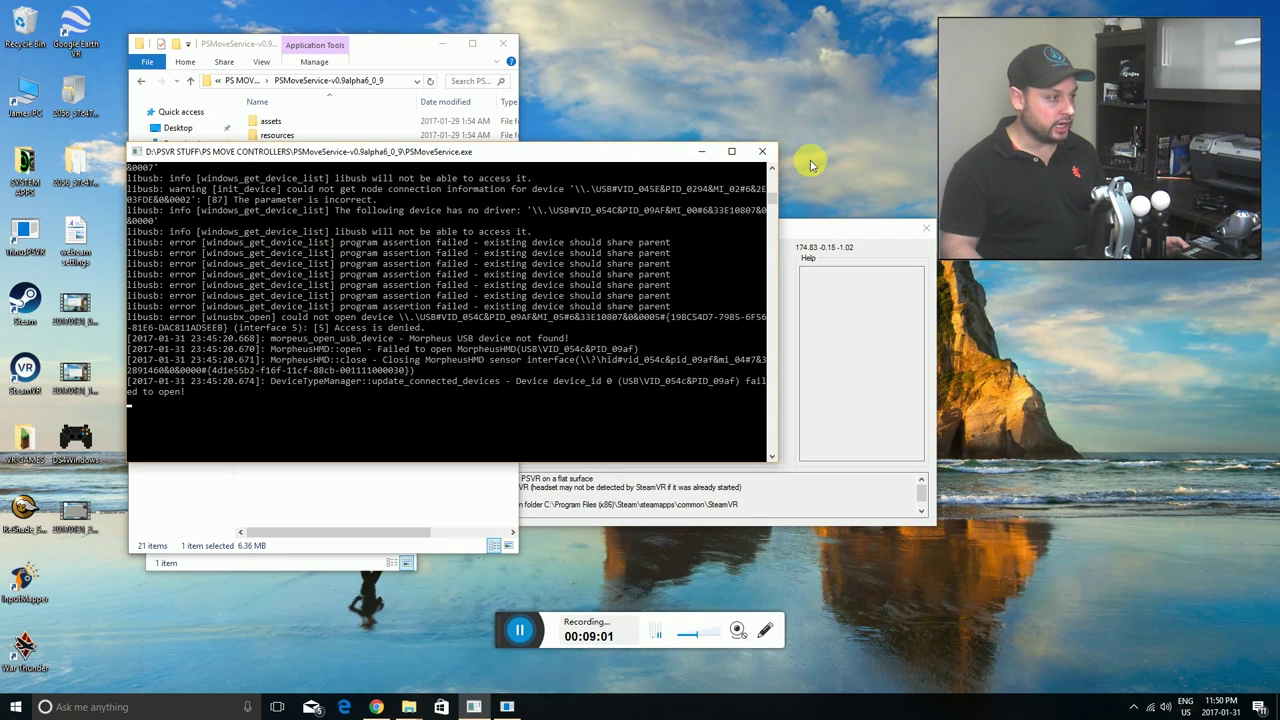
left_click(763, 150)
left_click(280, 275)
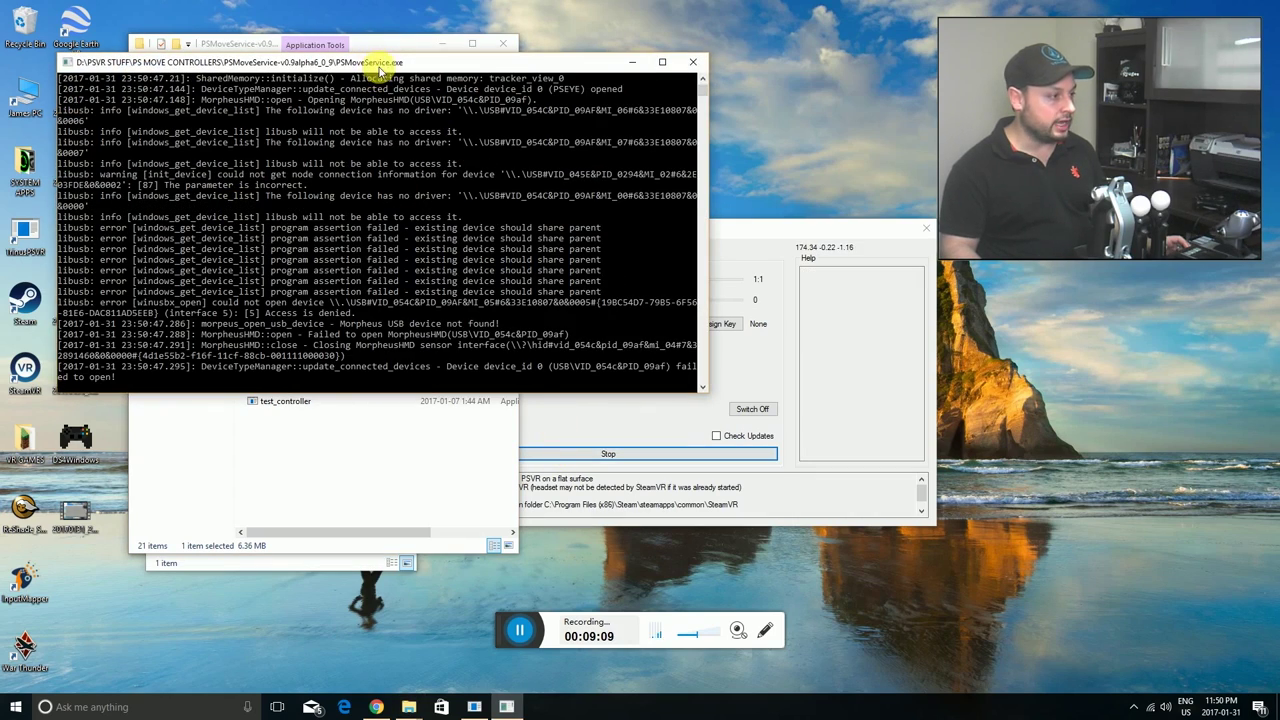
left_click_drag(380, 68, 588, 240)
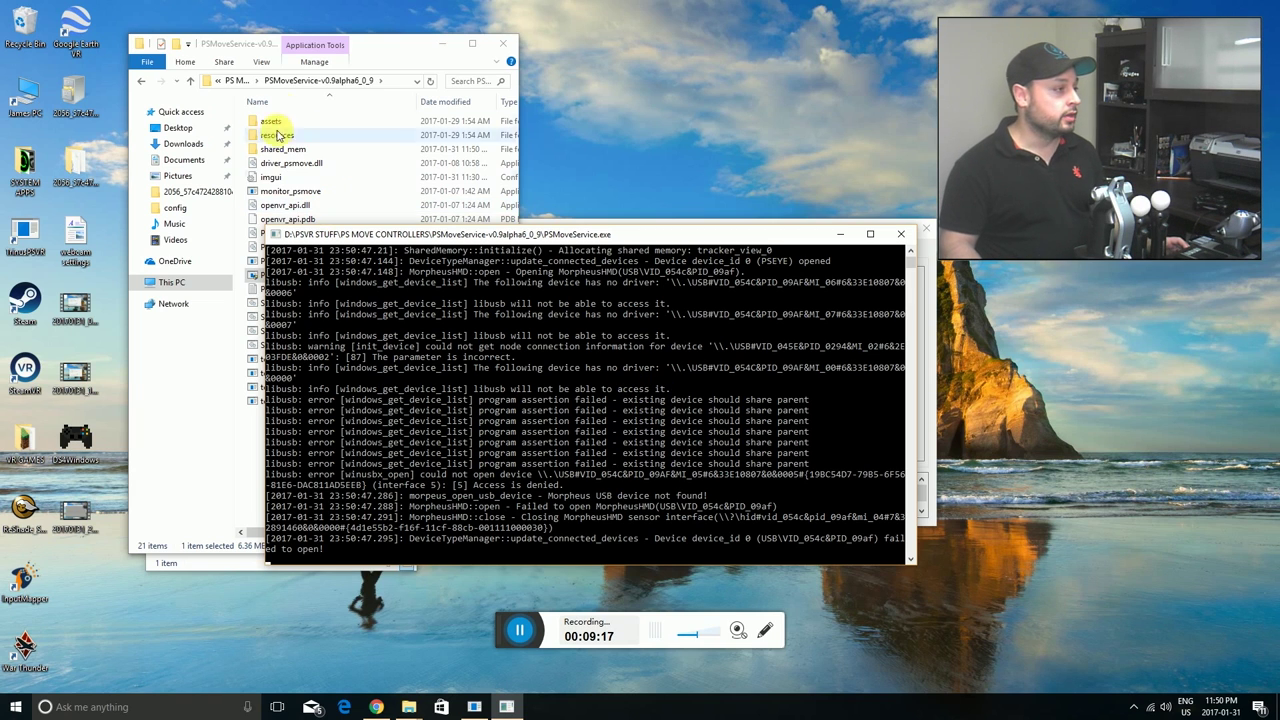
Step: Launch PSMoveConfigTool from the PSMoveService folder and pair the USB-connected PS Move controller in the controller settings
left_click(380, 49)
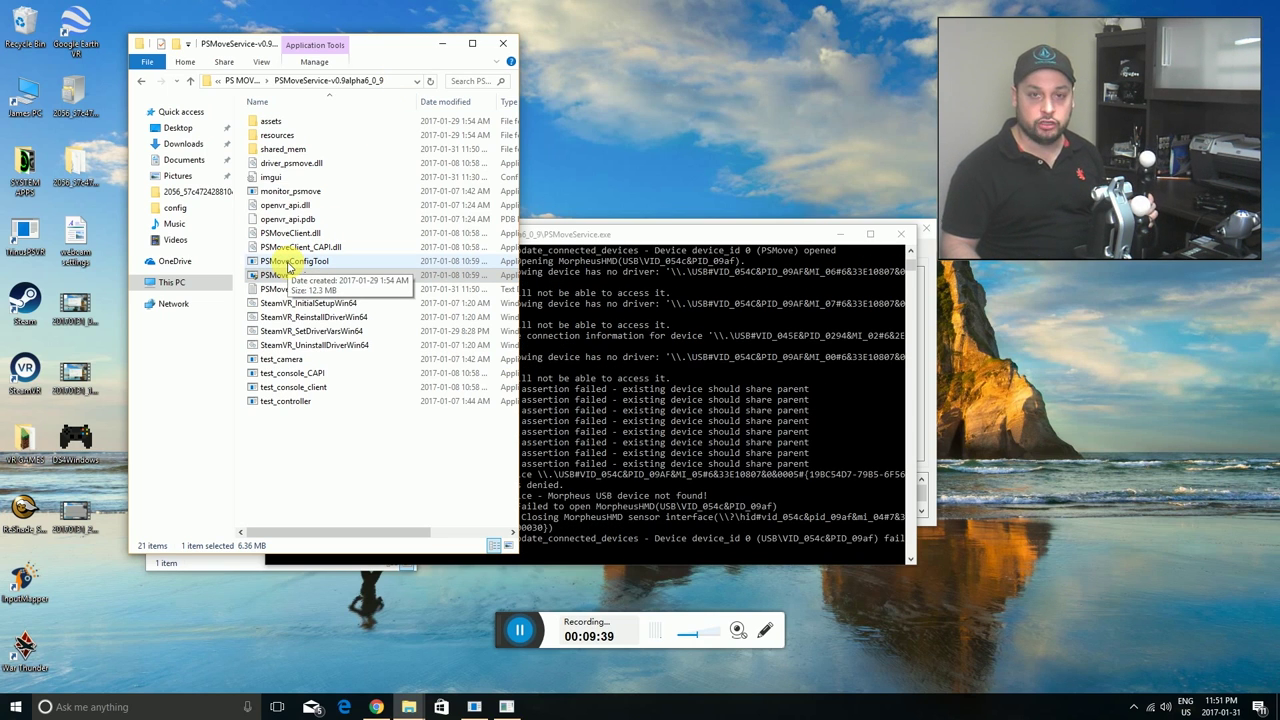
double_click(287, 261)
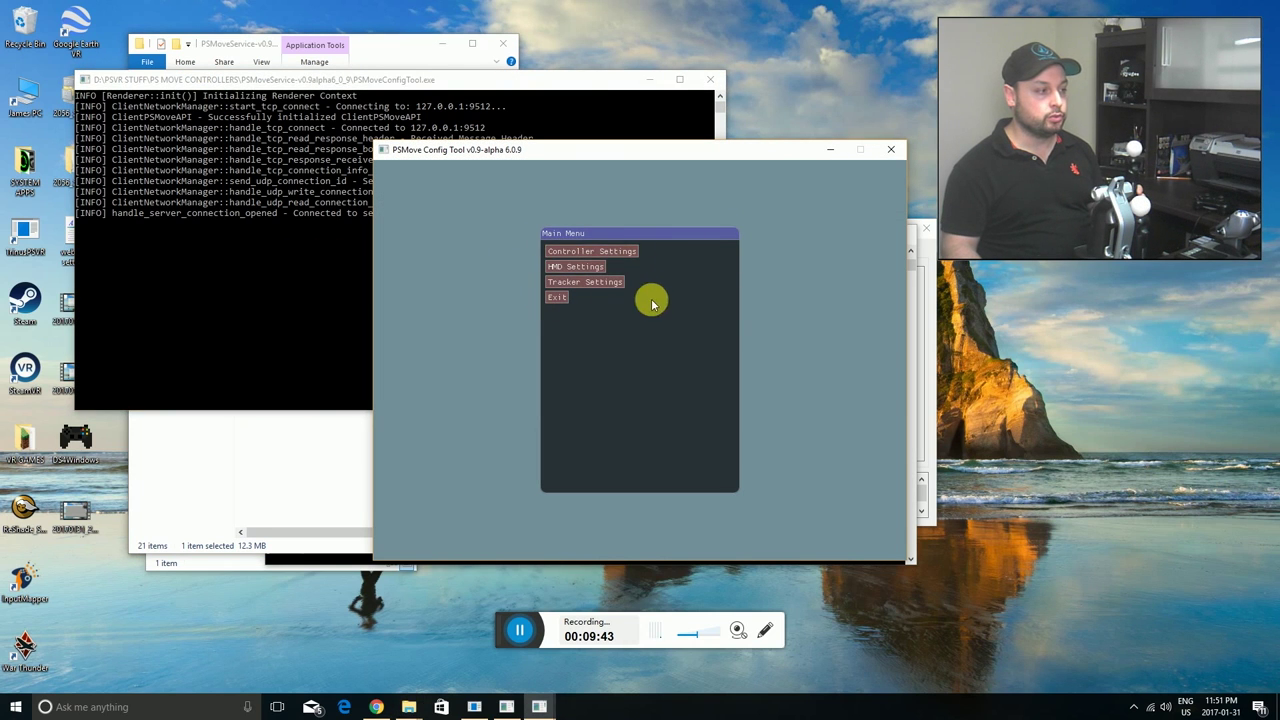
left_click(593, 253)
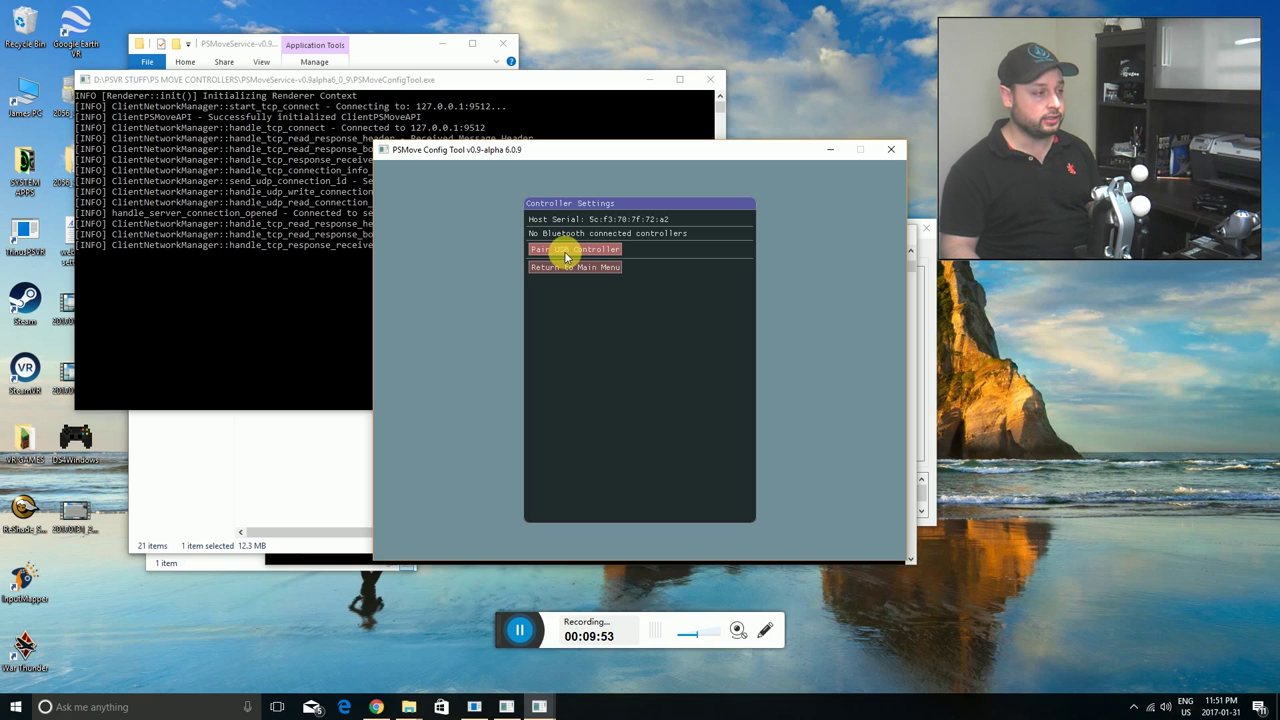
left_click(566, 250)
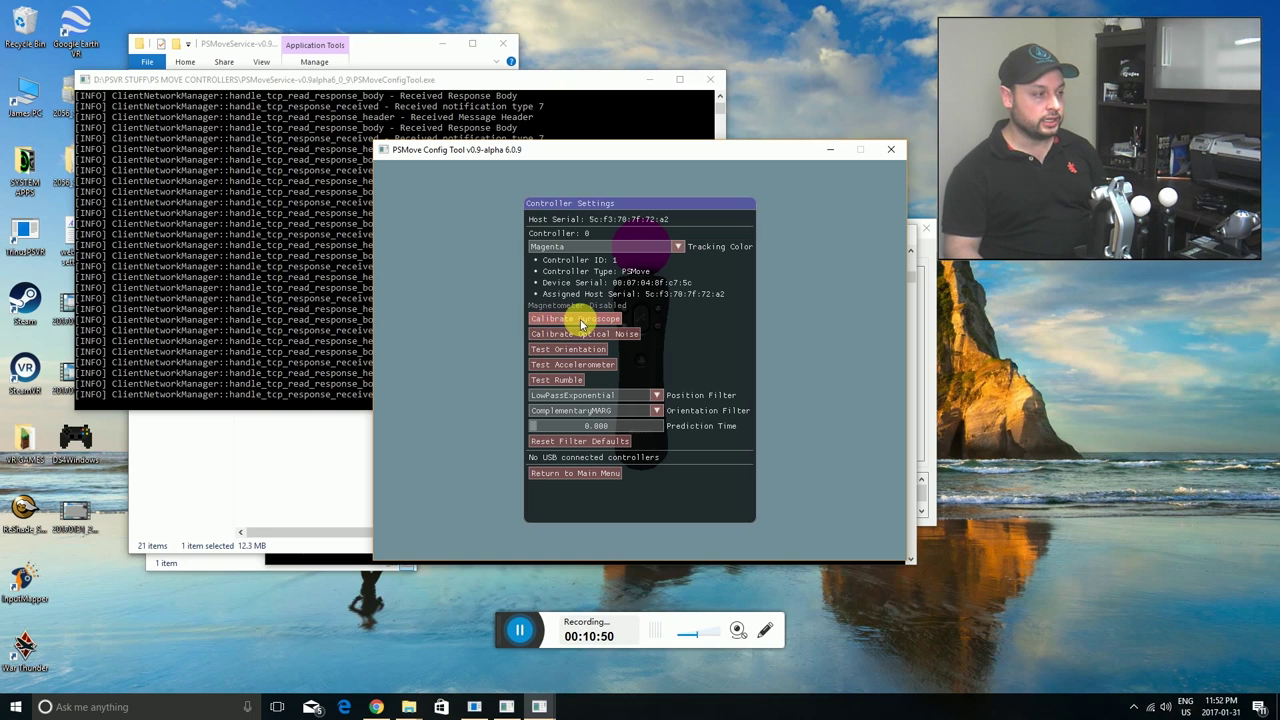
Step: Calibrate the gyroscope of the paired controller, accept the sampling, and return to the main menu
left_click(572, 322)
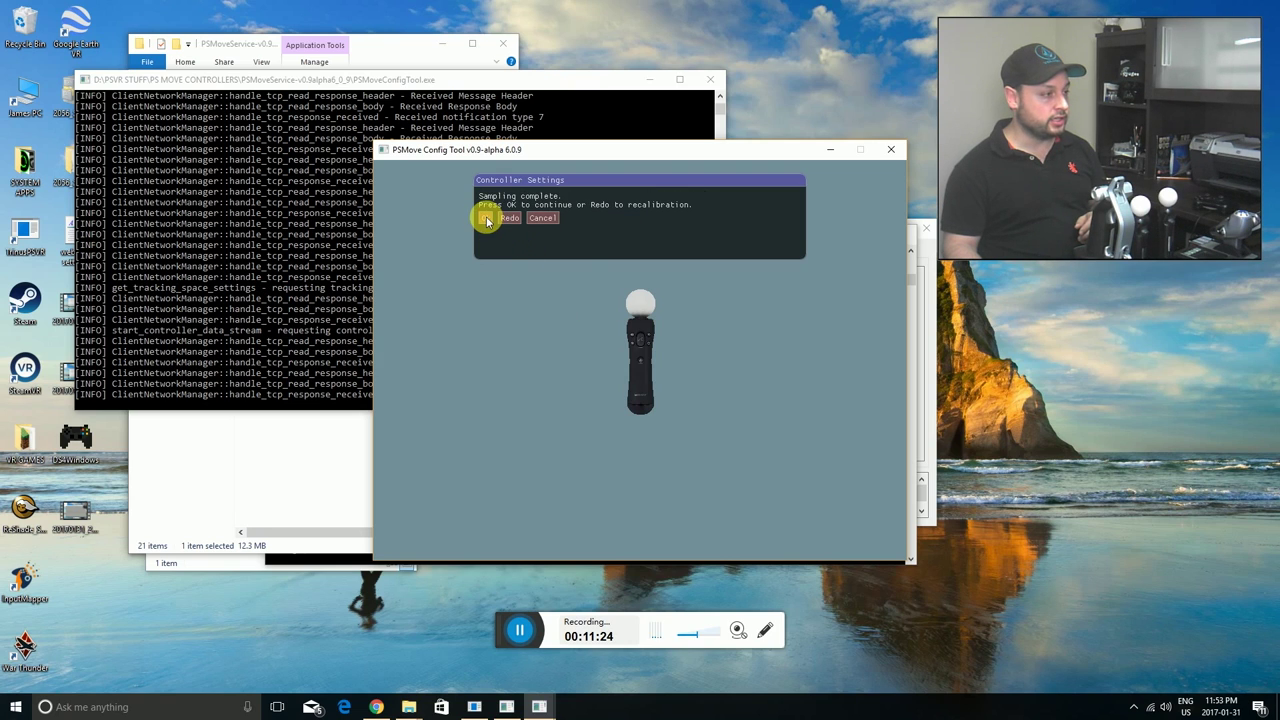
left_click(486, 217)
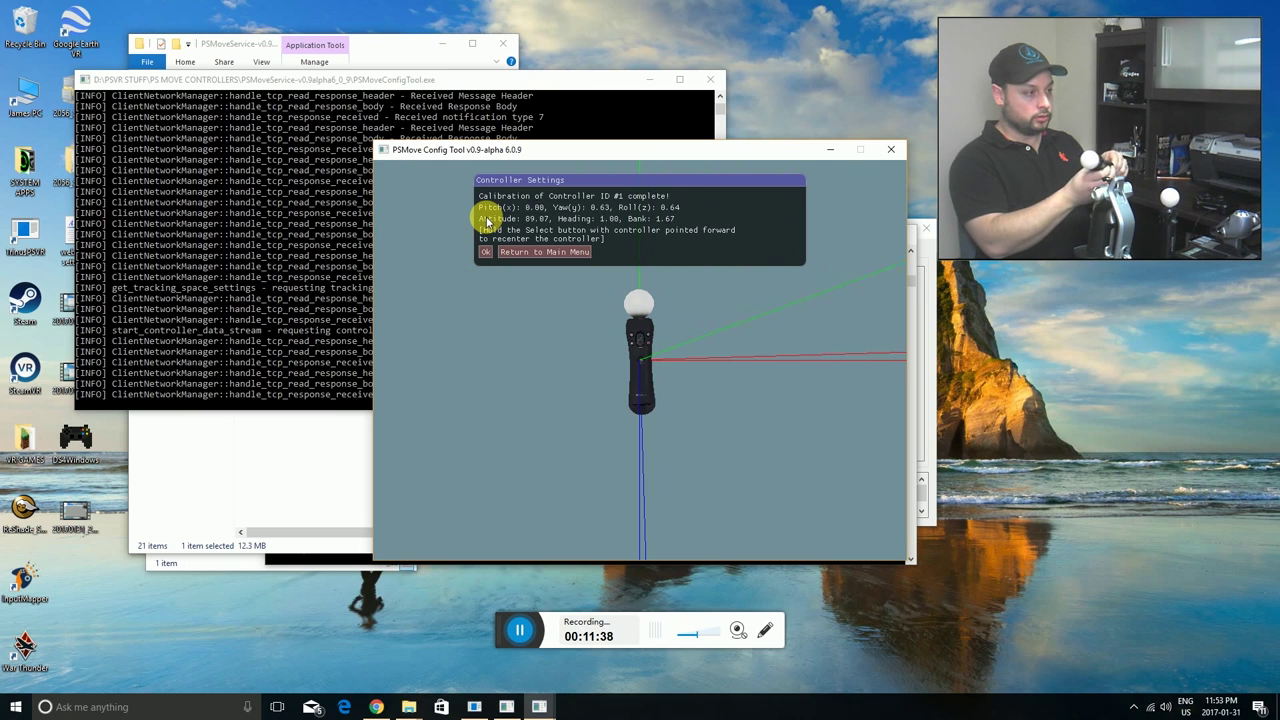
left_click(516, 251)
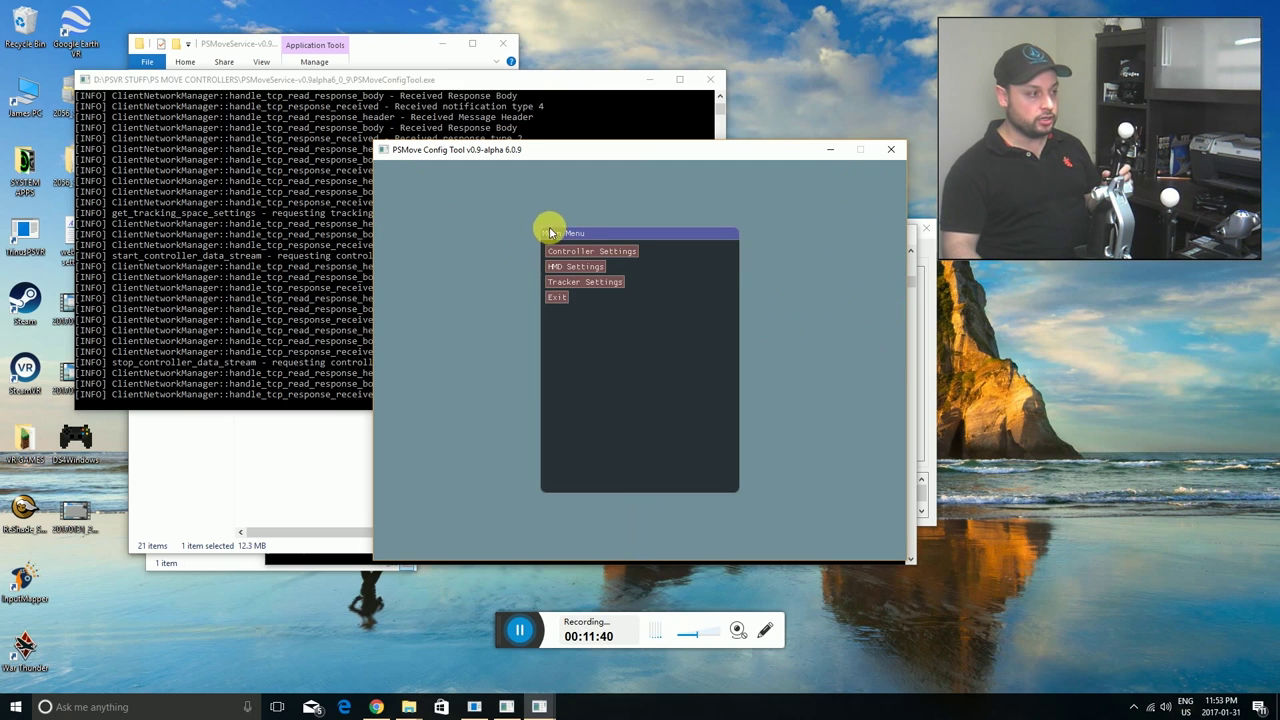
Step: Pair the second PS Move controller over USB in the controller settings, and return to the main menu
left_click(589, 253)
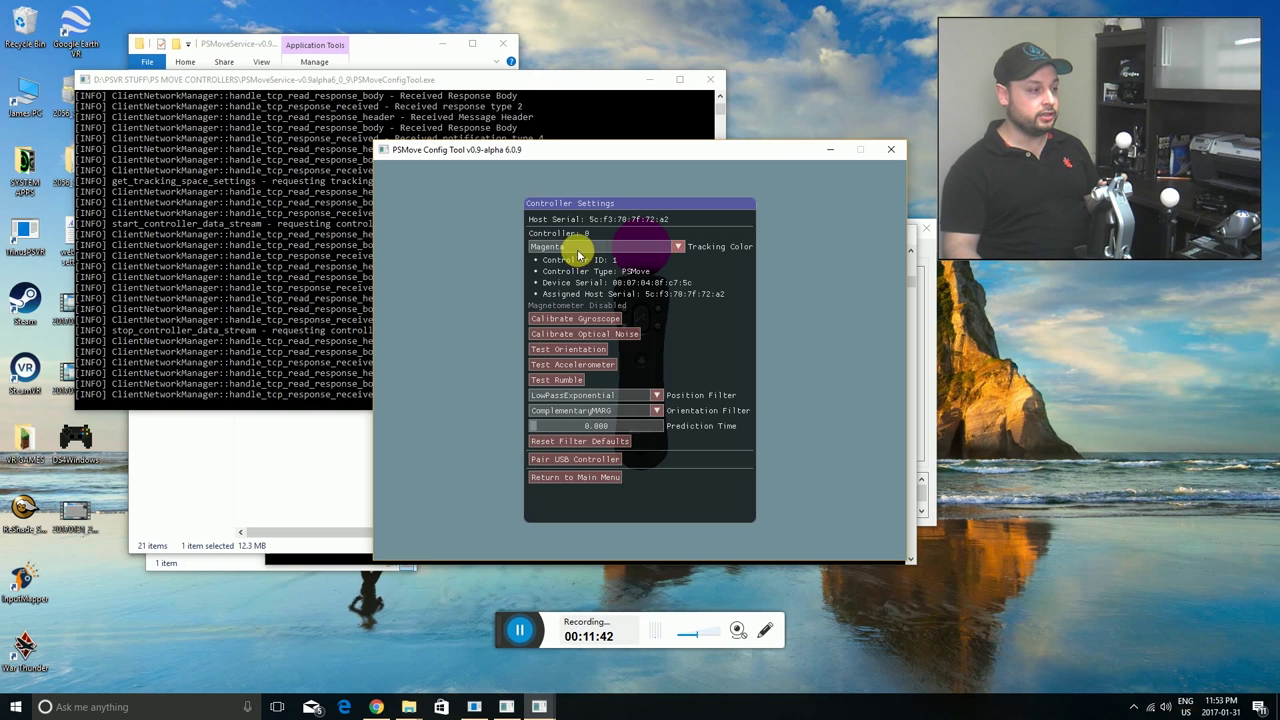
left_click(562, 462)
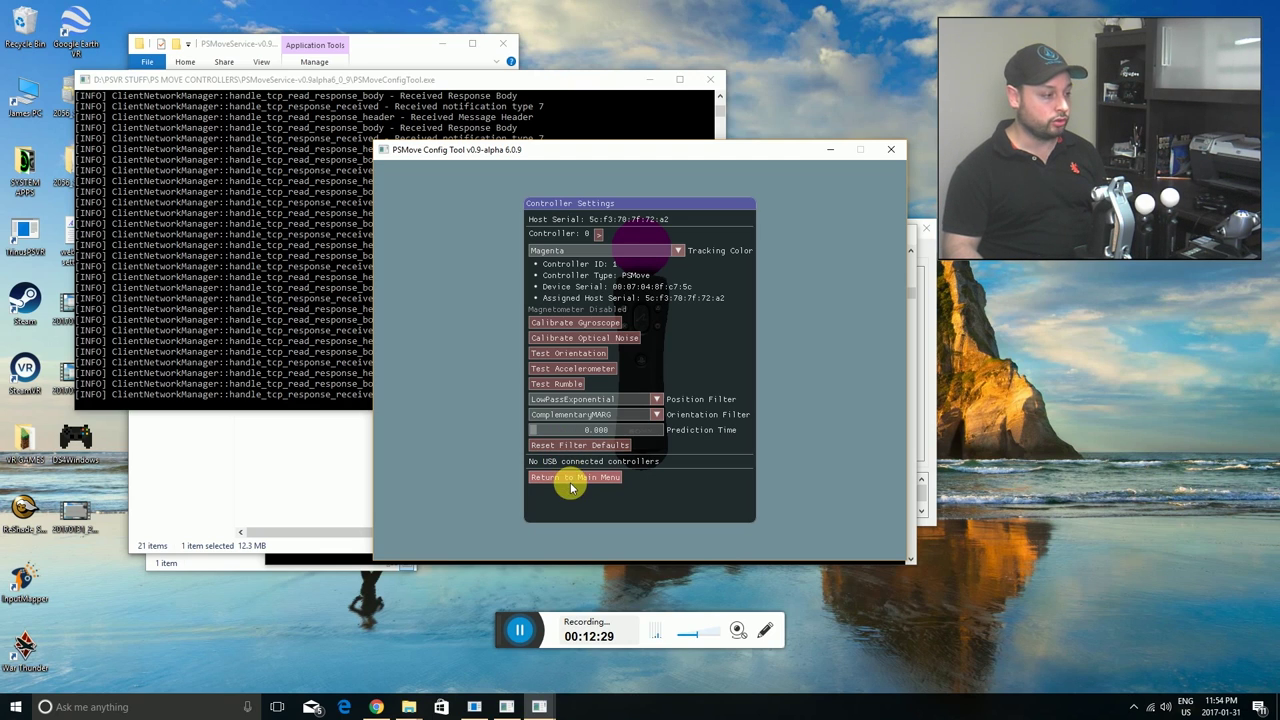
left_click(570, 479)
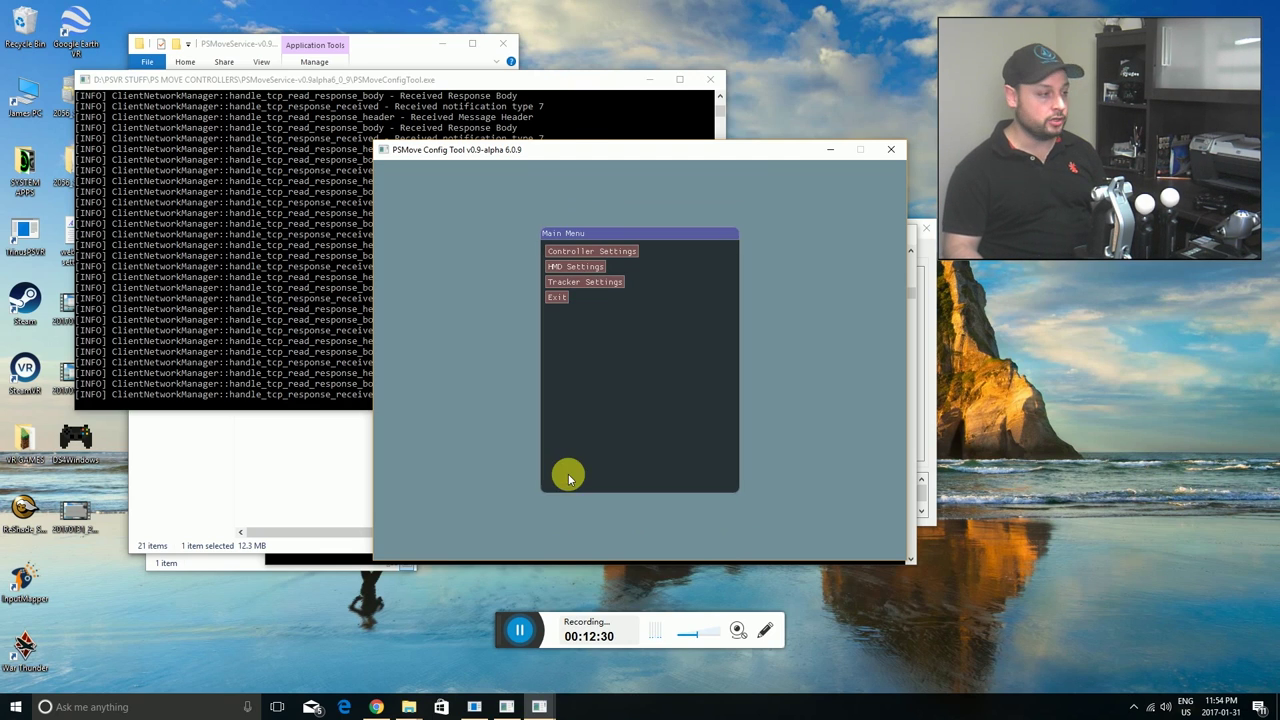
Step: In the tracker settings, calibrate controller 0's Magenta tracking color by sampling its lit bulb, and set the video filter mode to Masked
left_click(598, 286)
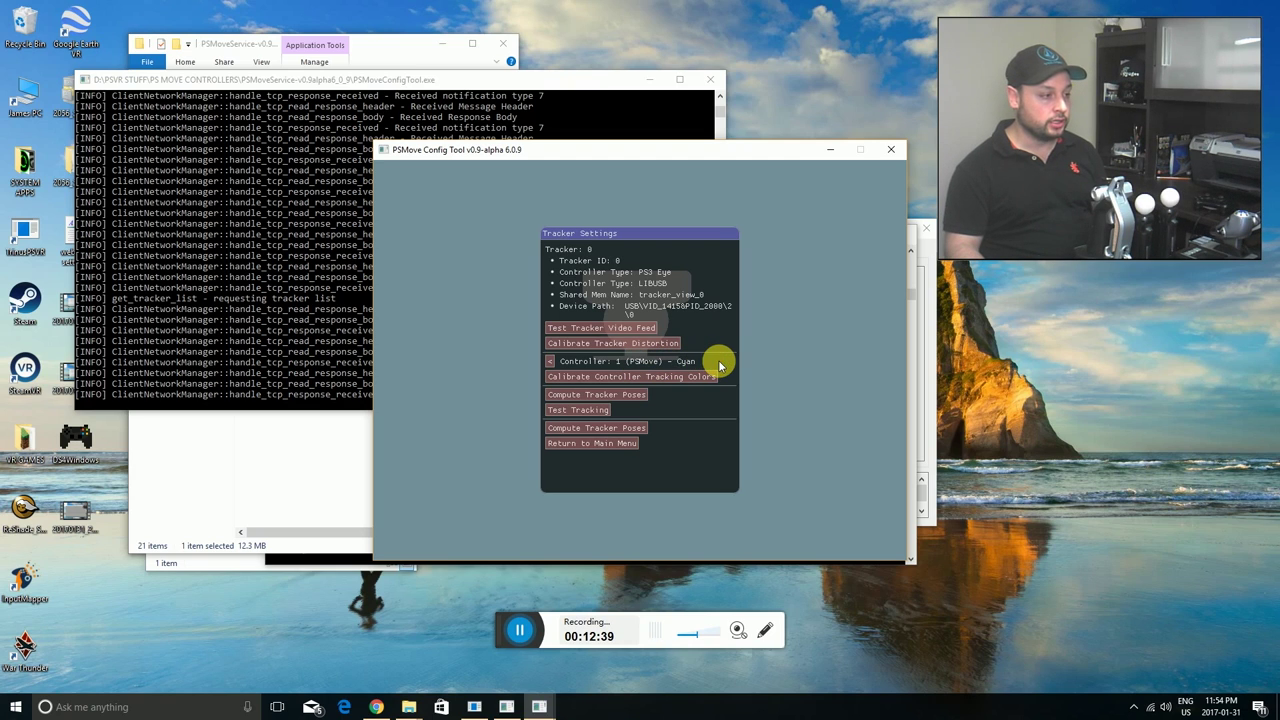
left_click(549, 361)
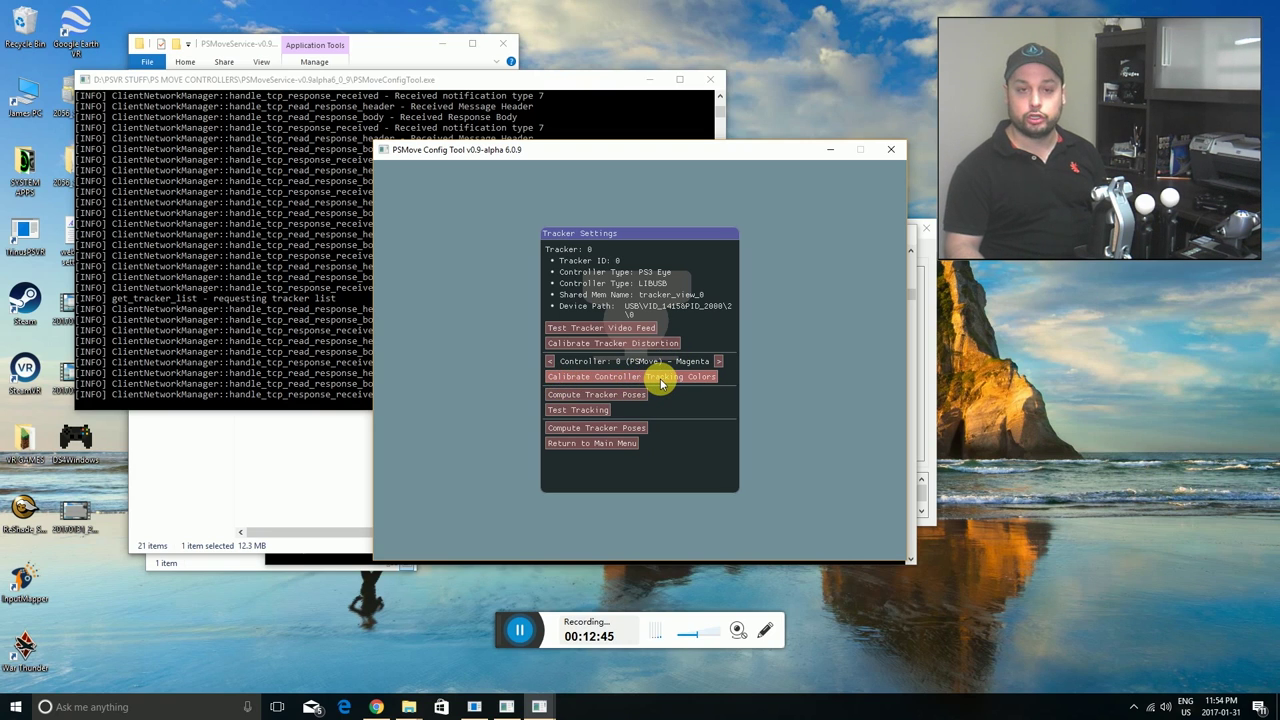
left_click(660, 378)
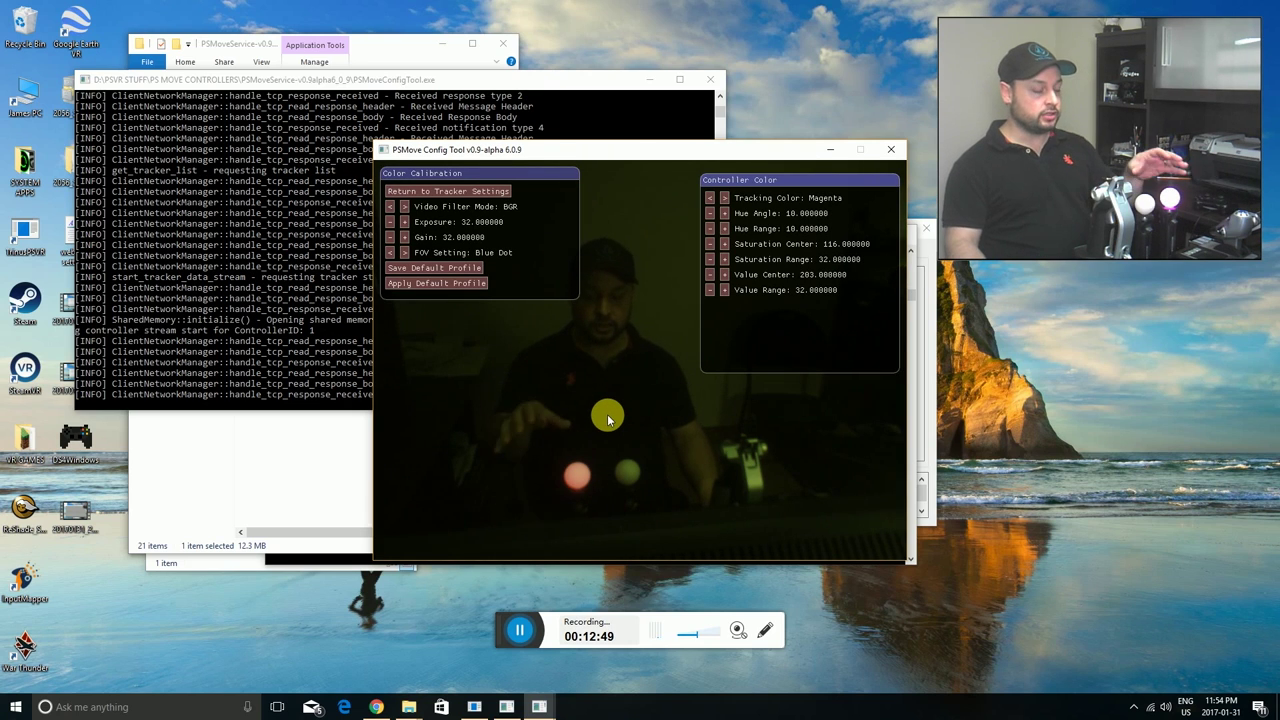
left_click(577, 480)
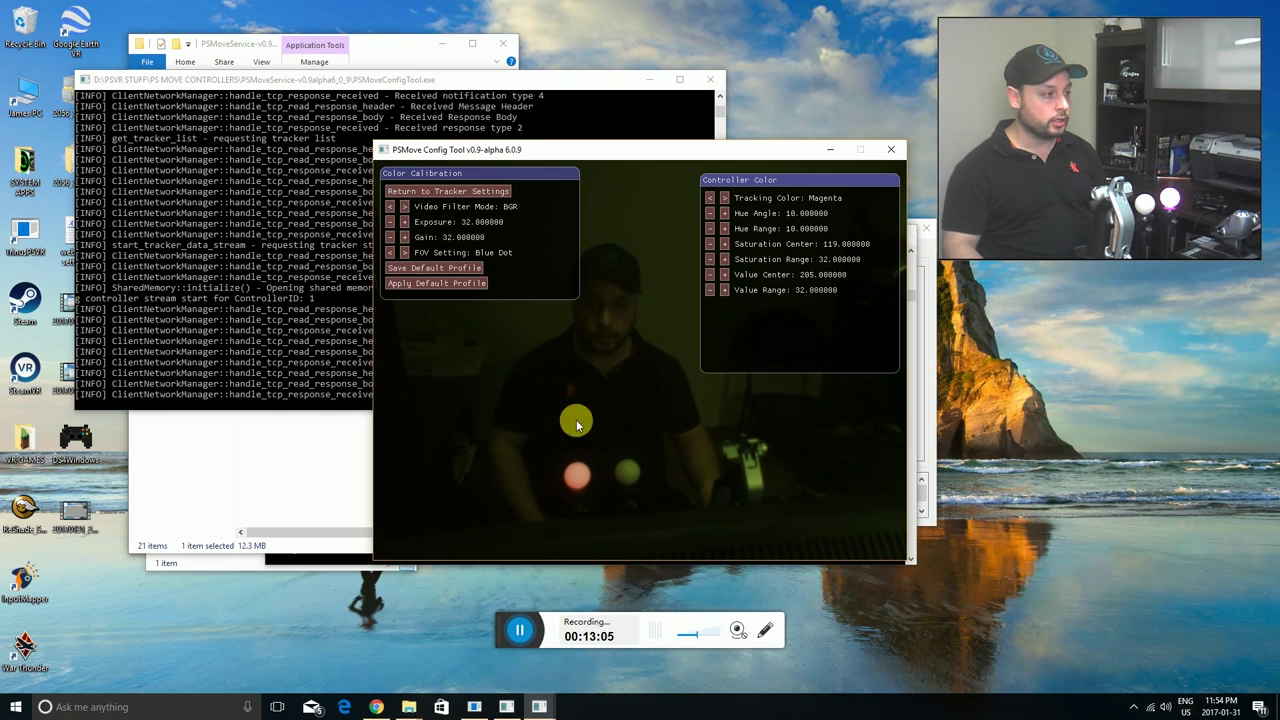
left_click(390, 206)
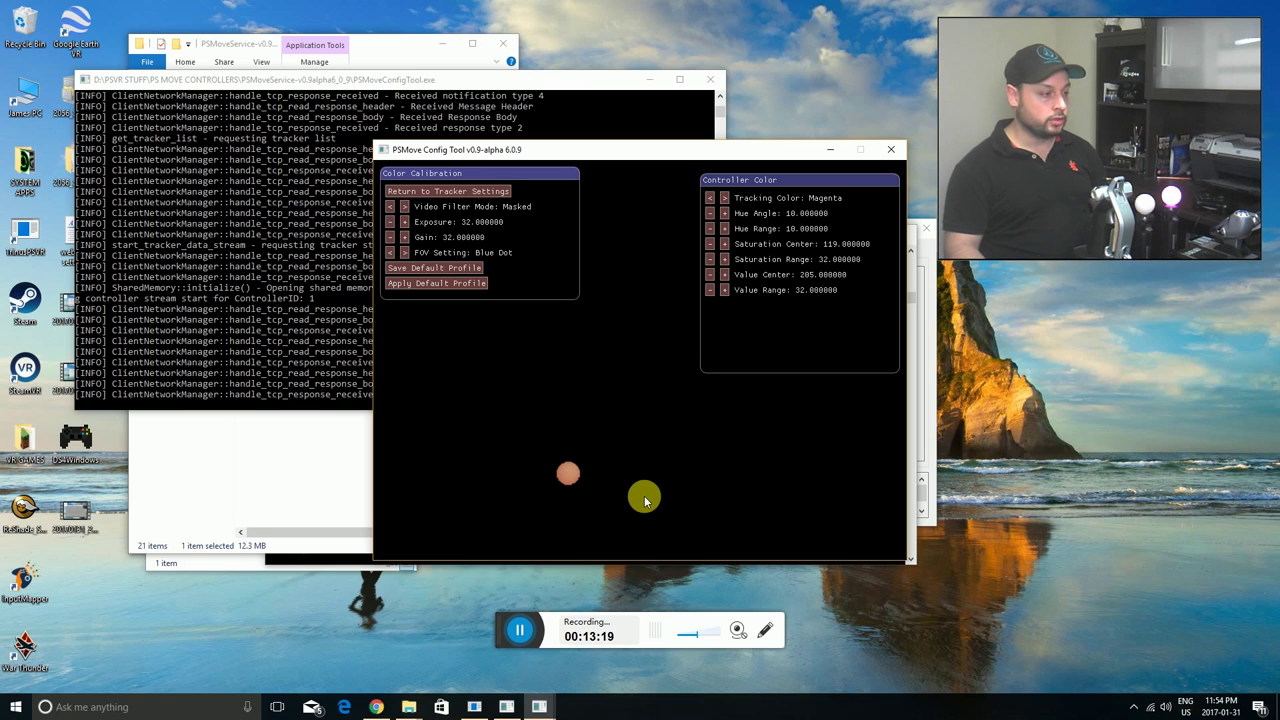
Step: Save and apply the Magenta color calibration as the default profile, and return to the tracker settings
left_click(424, 271)
left_click(423, 285)
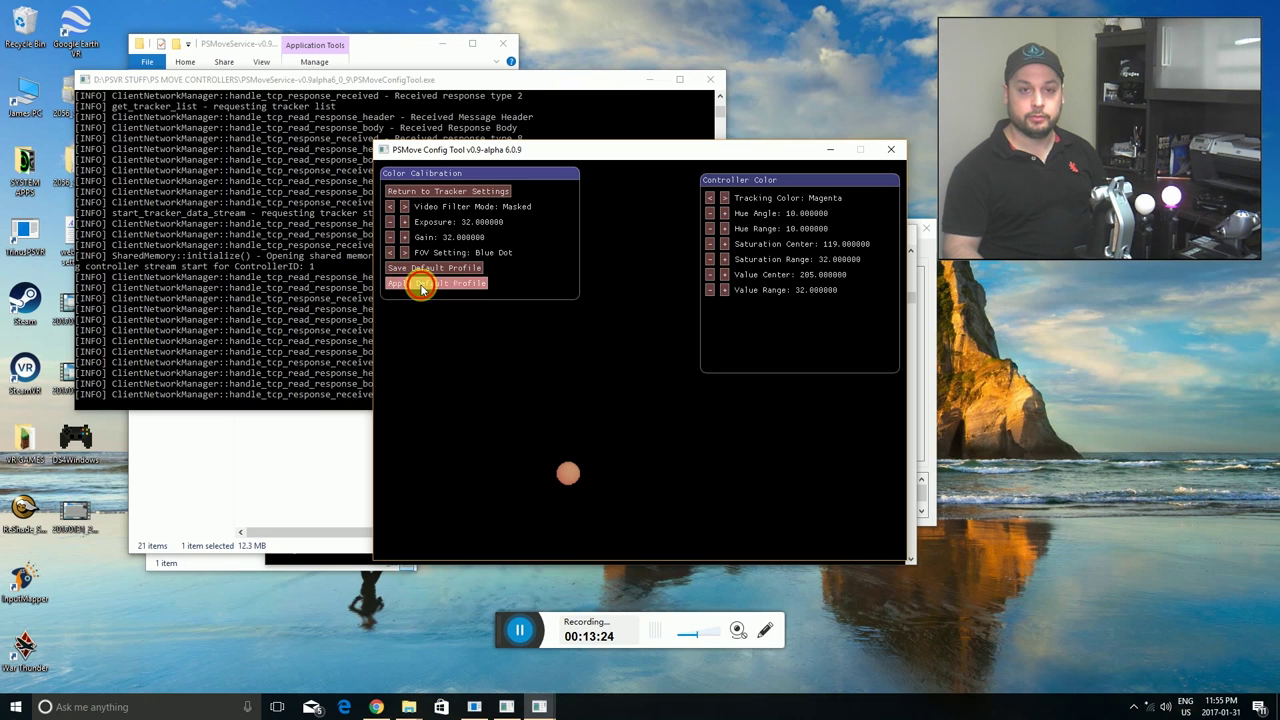
left_click(431, 189)
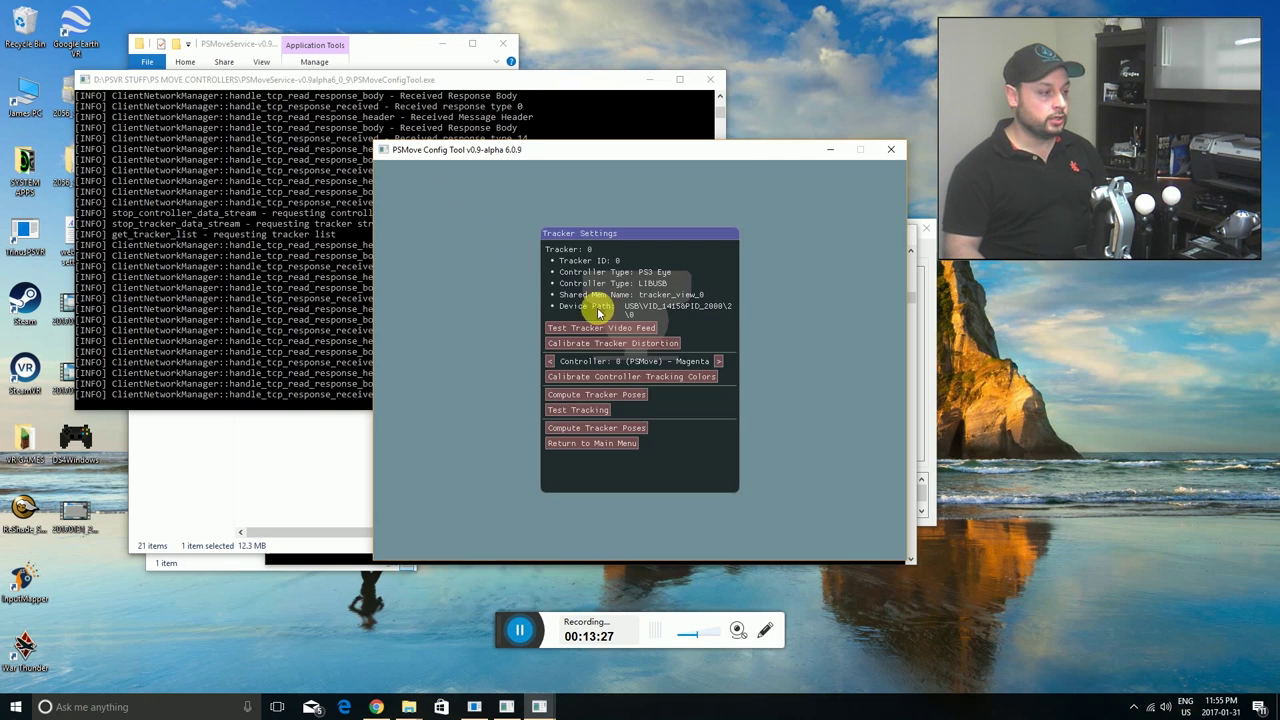
Step: Calibrate controller 1's Cyan tracking color by sampling its lit bulb in BGR view, and set the video filter mode back to Masked
left_click(717, 361)
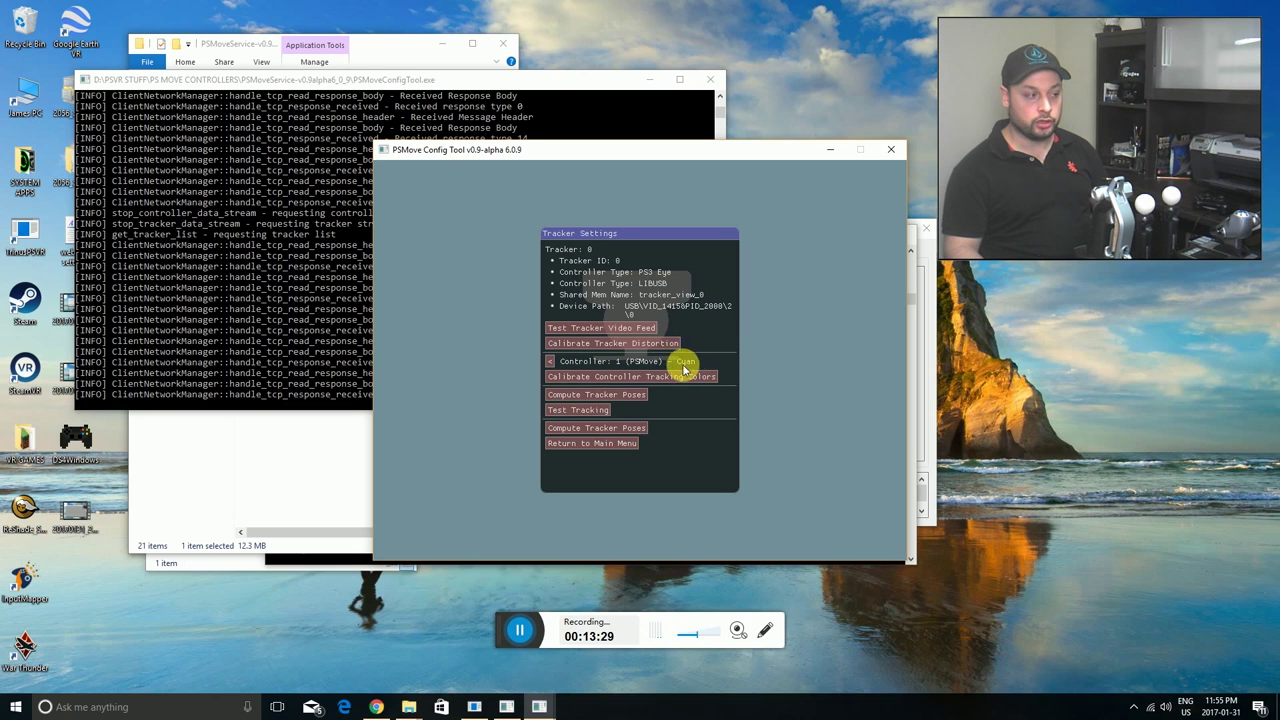
left_click(611, 374)
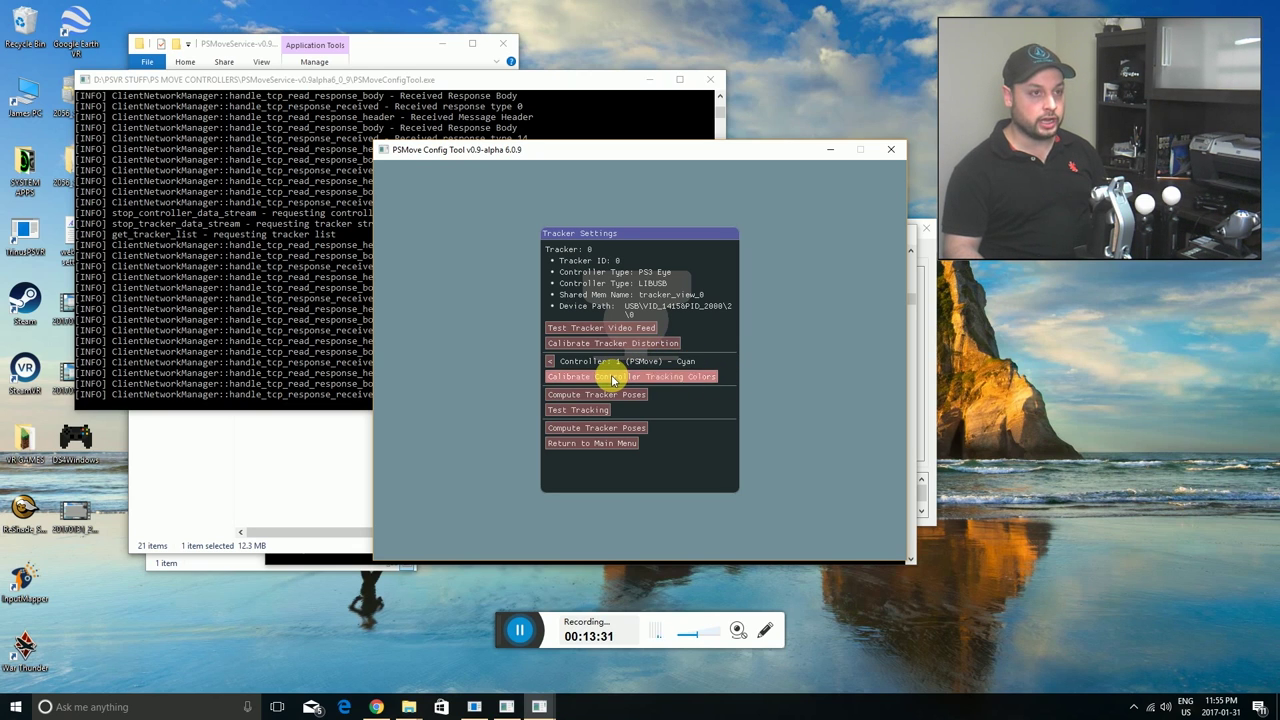
left_click(627, 478)
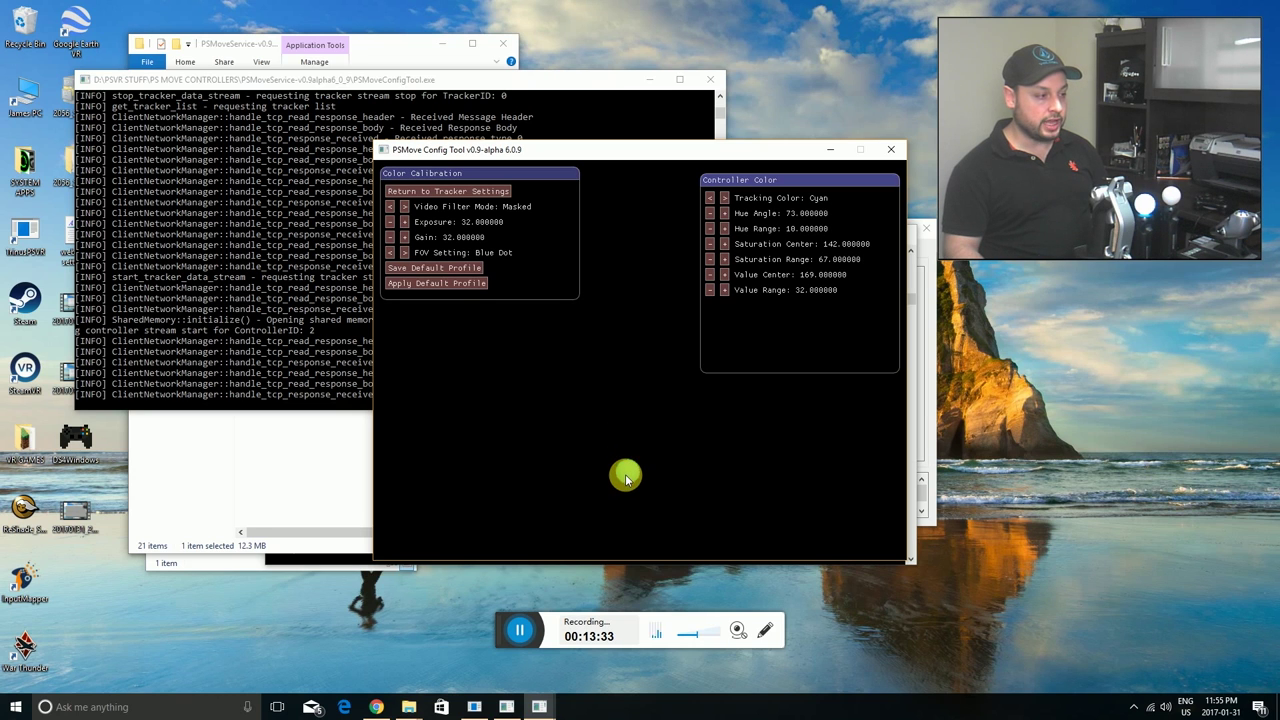
left_click(392, 208)
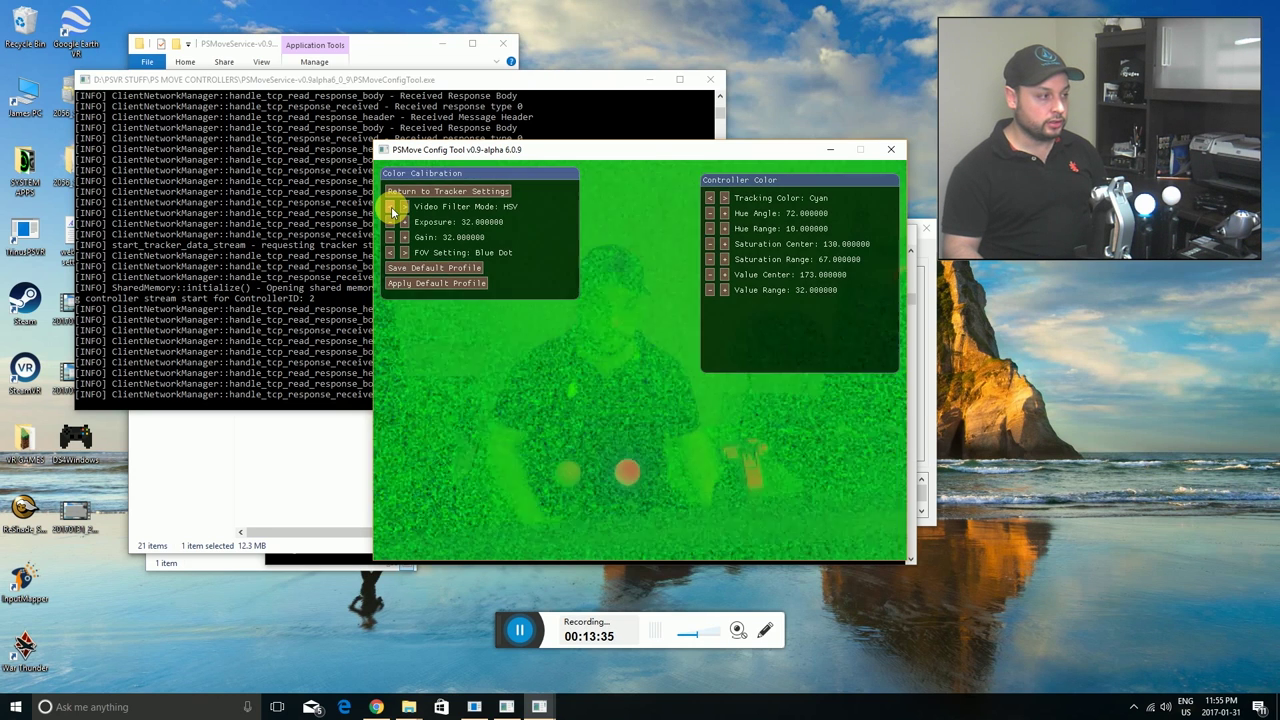
left_click(392, 208)
left_click(633, 470)
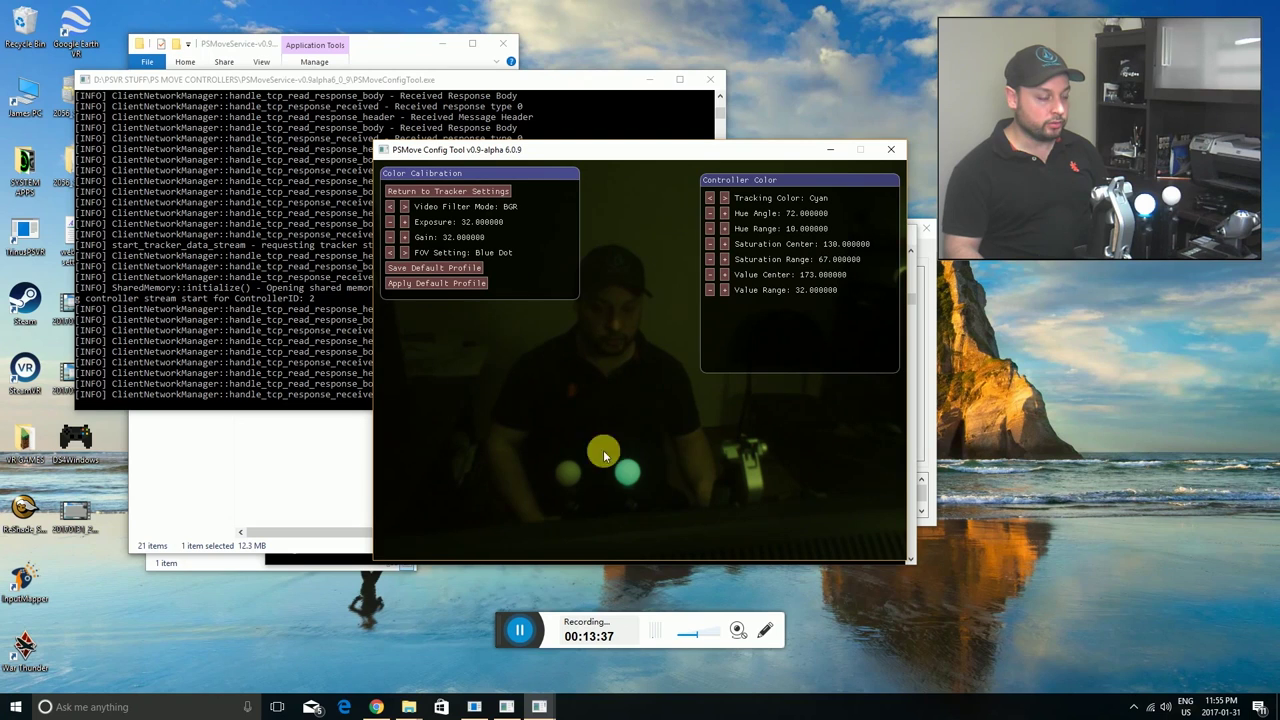
left_click(392, 208)
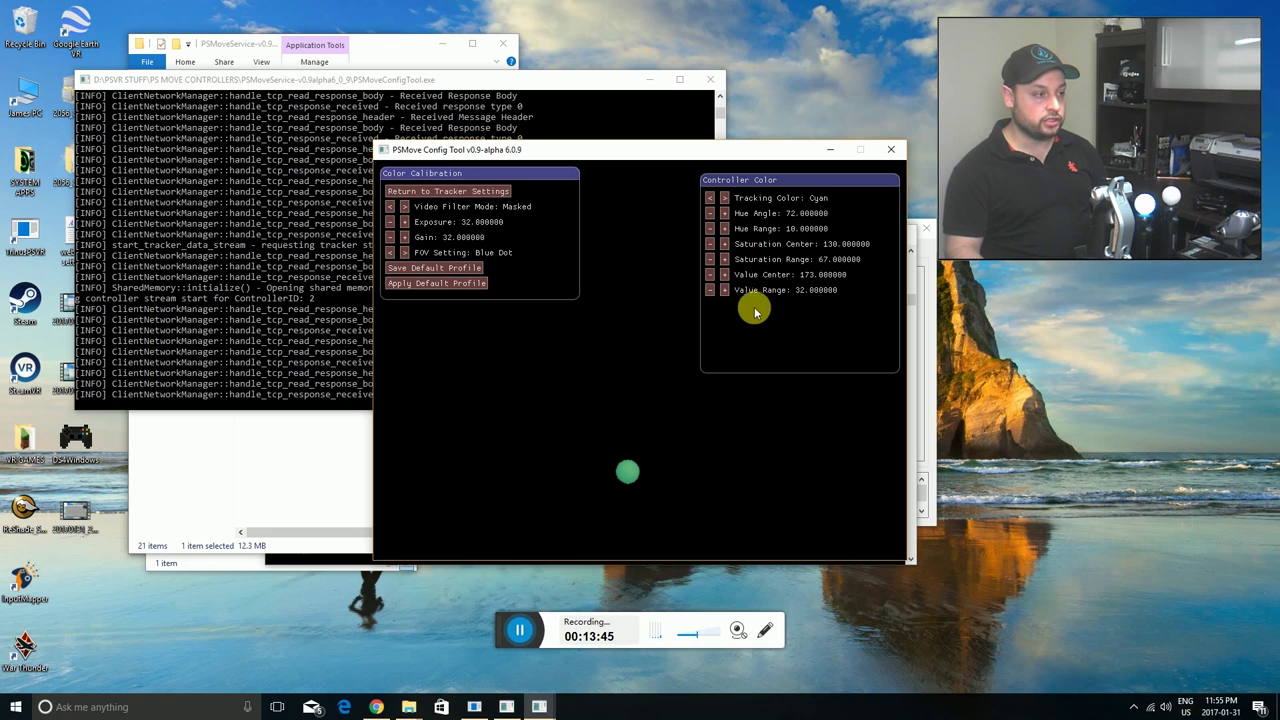
Step: Save and apply the Cyan color calibration as the default profile, and exit the config tool
left_click(436, 271)
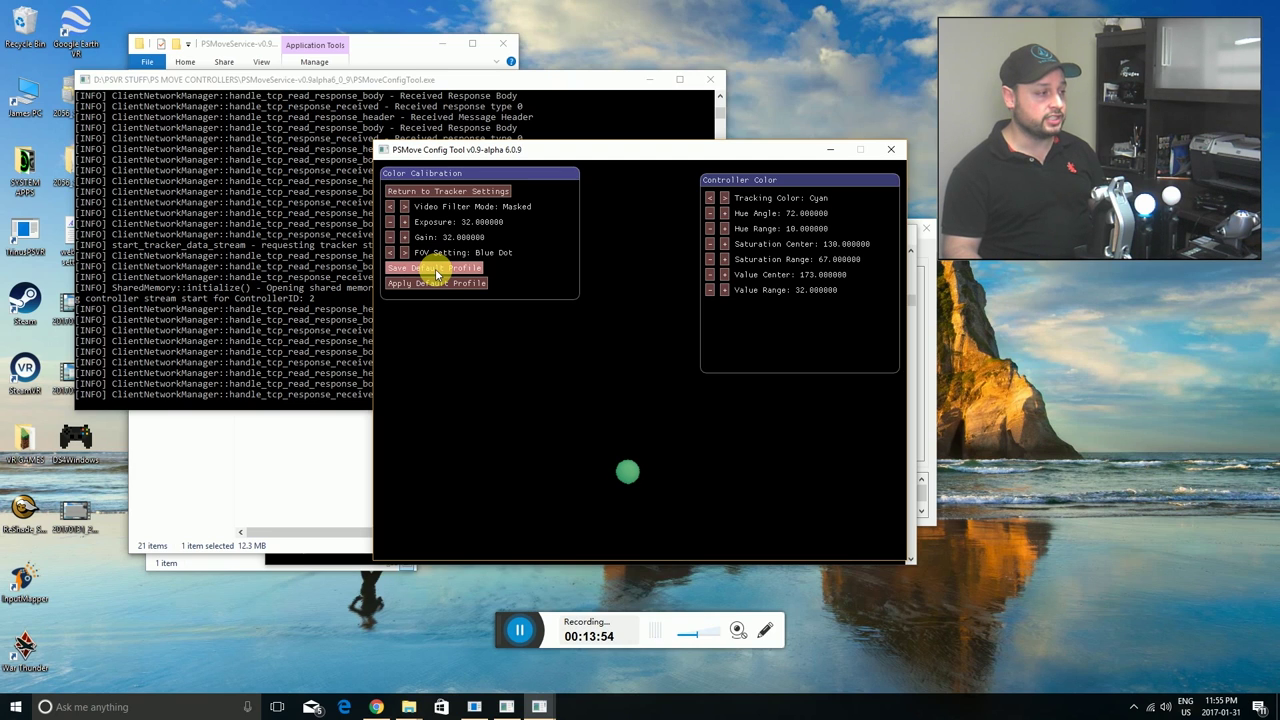
left_click(438, 283)
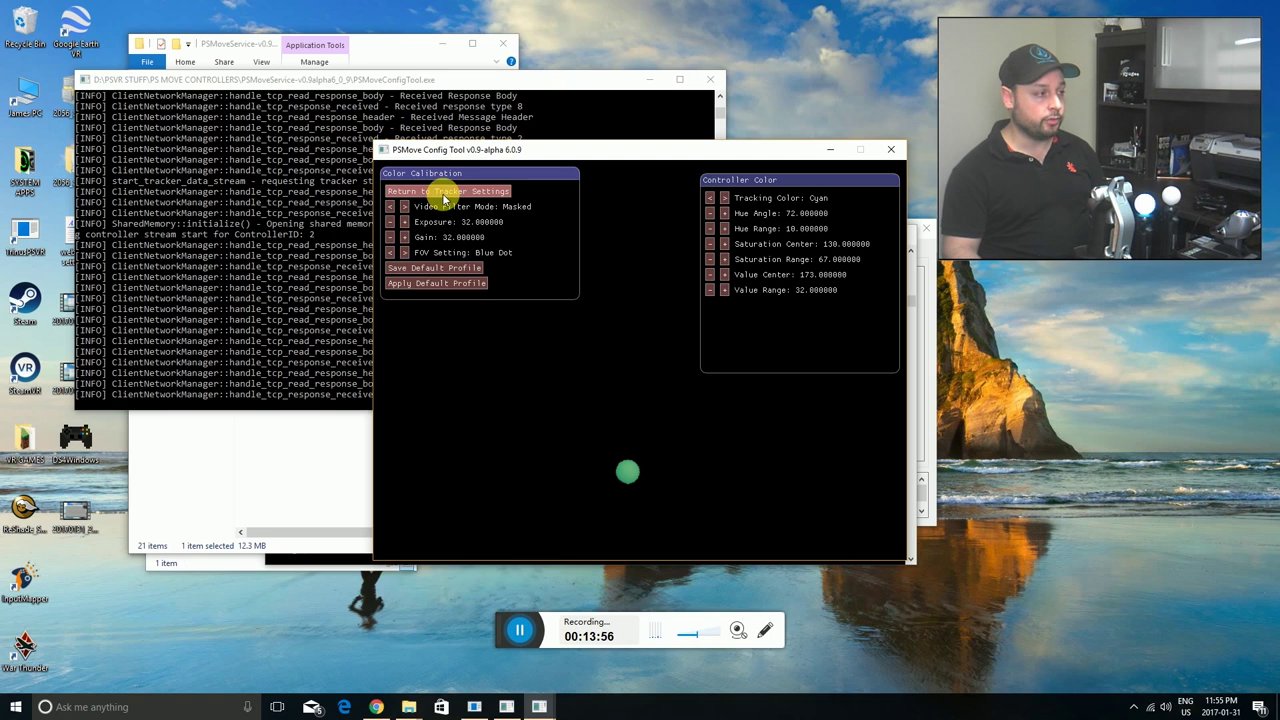
left_click(443, 191)
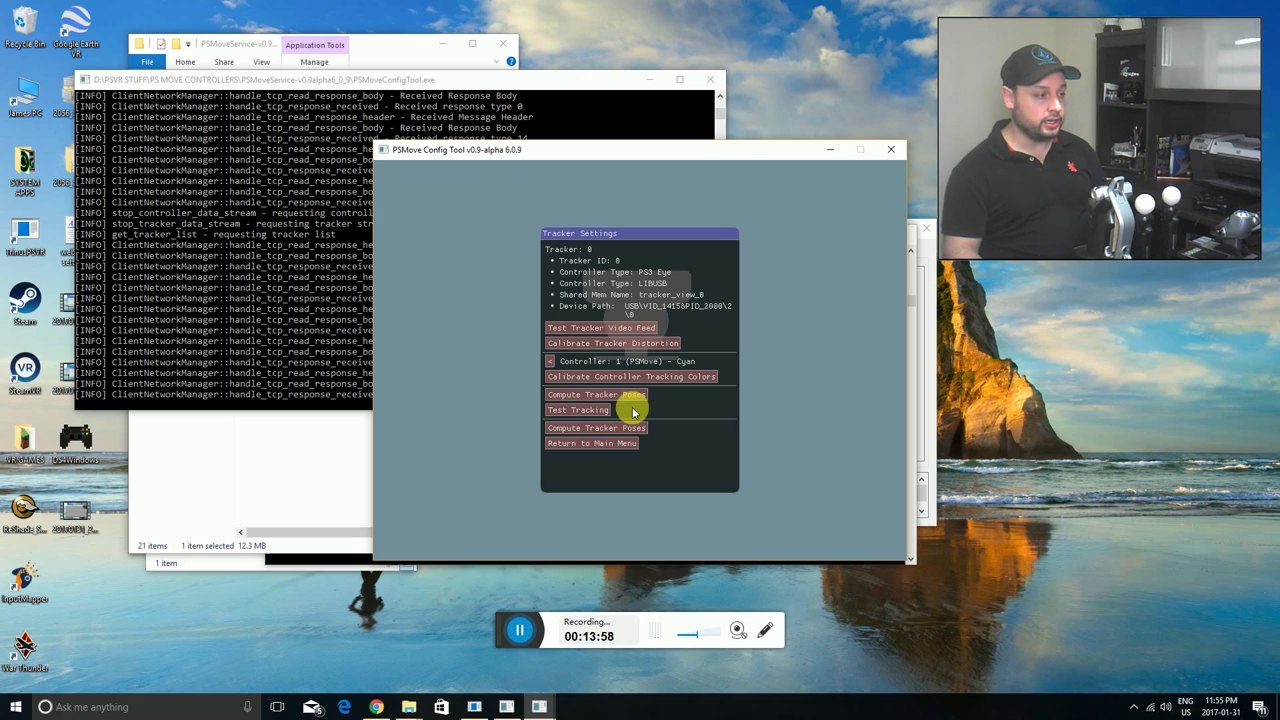
left_click(580, 447)
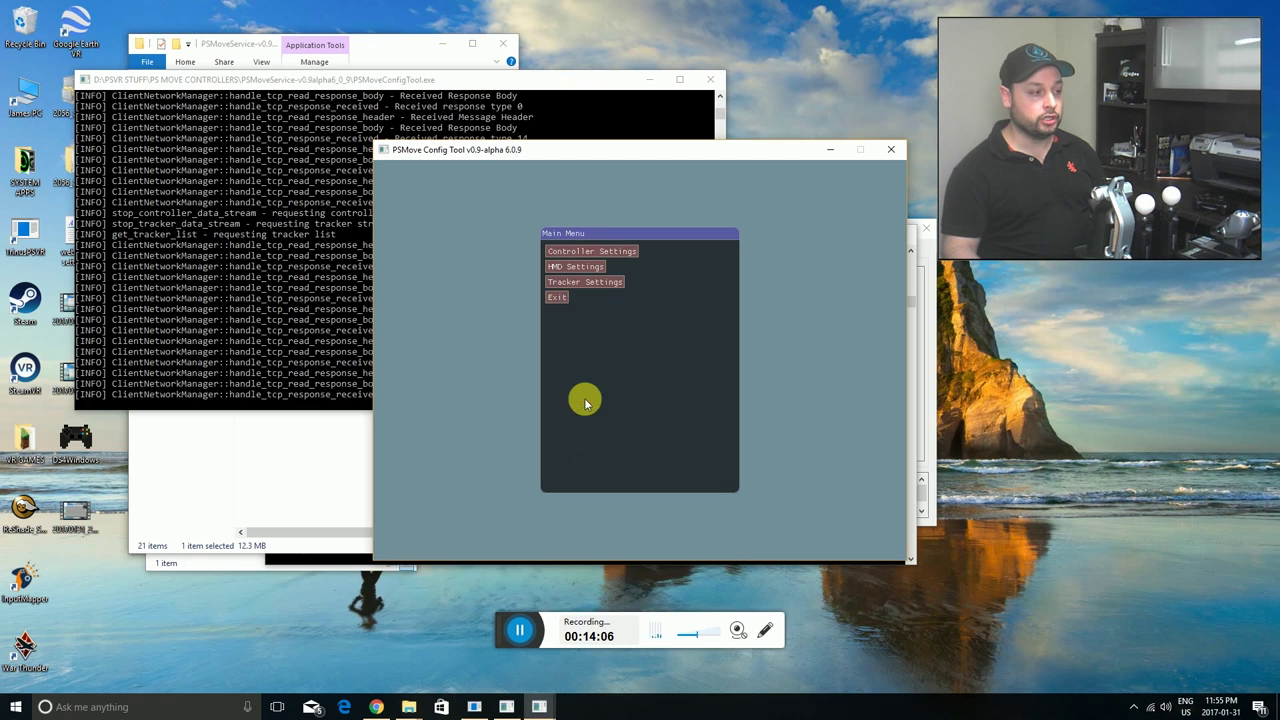
left_click(558, 298)
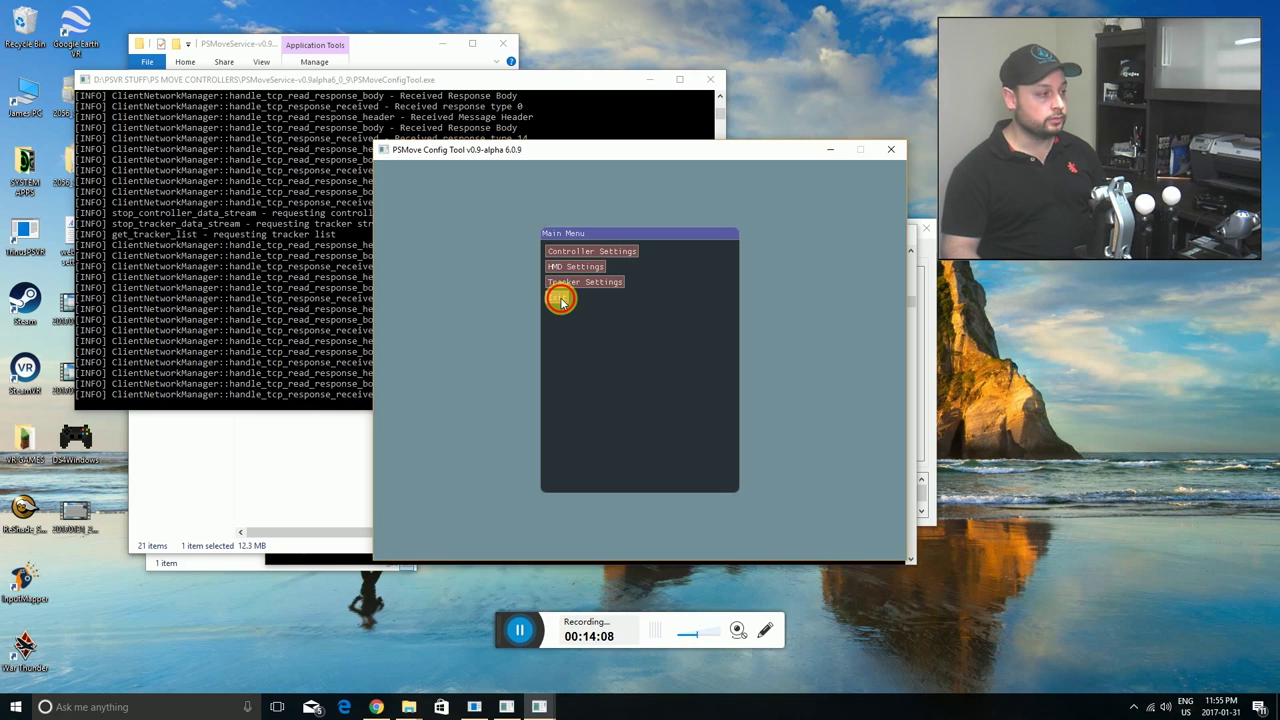
Step: Run the SteamVR_InitialSetupWin64 batch file from the PSMoveService folder, and cancel the selection of the Steam root folder
left_click_drag(370, 46, 396, 40)
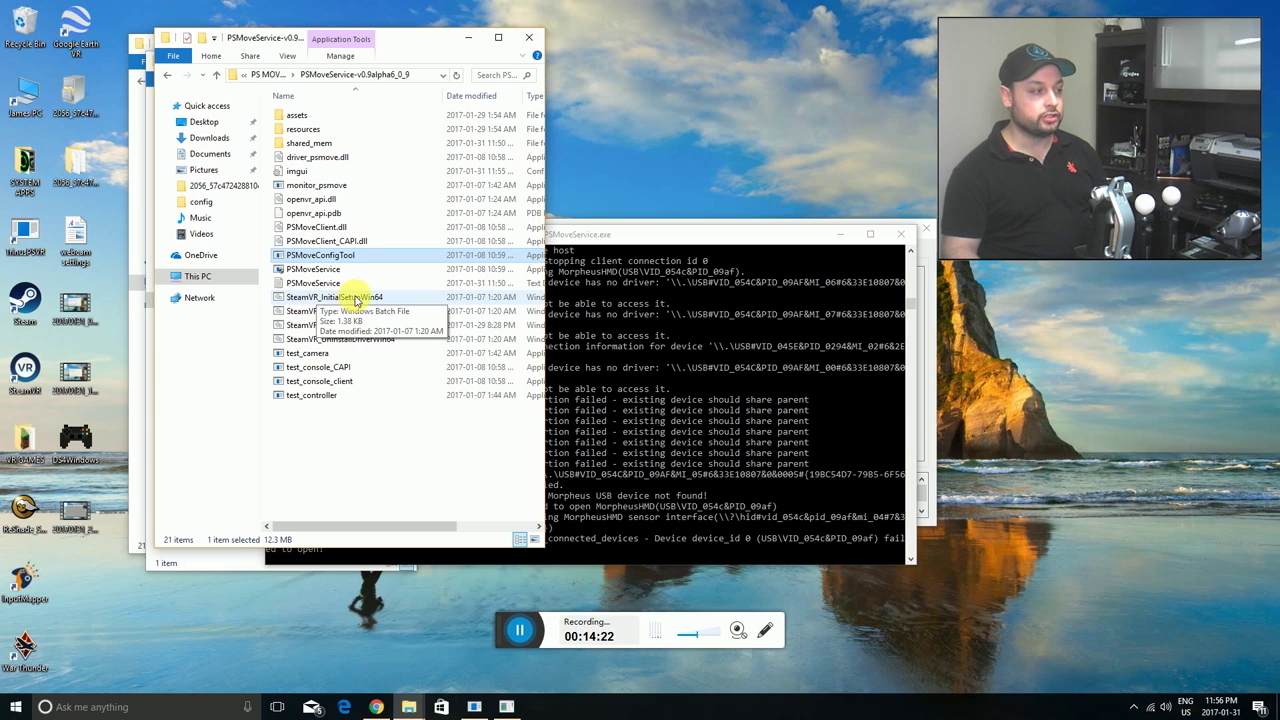
left_click(340, 299)
double_click(340, 299)
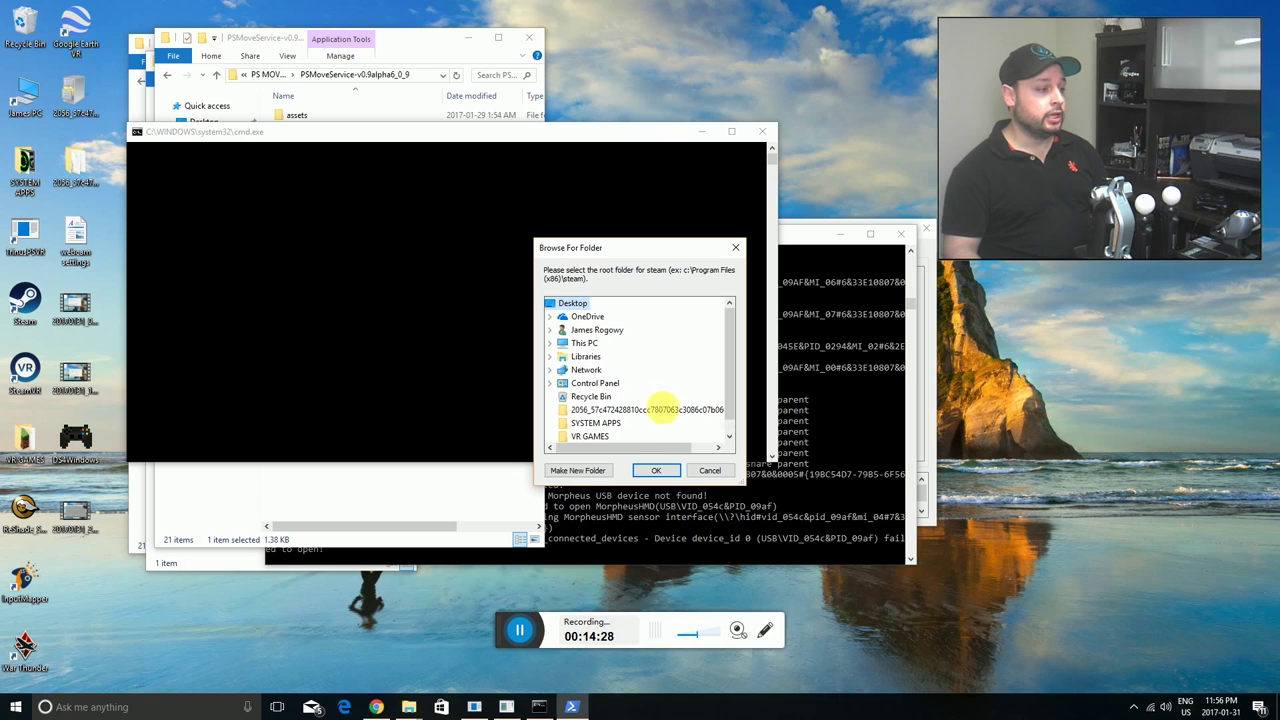
left_click(710, 471)
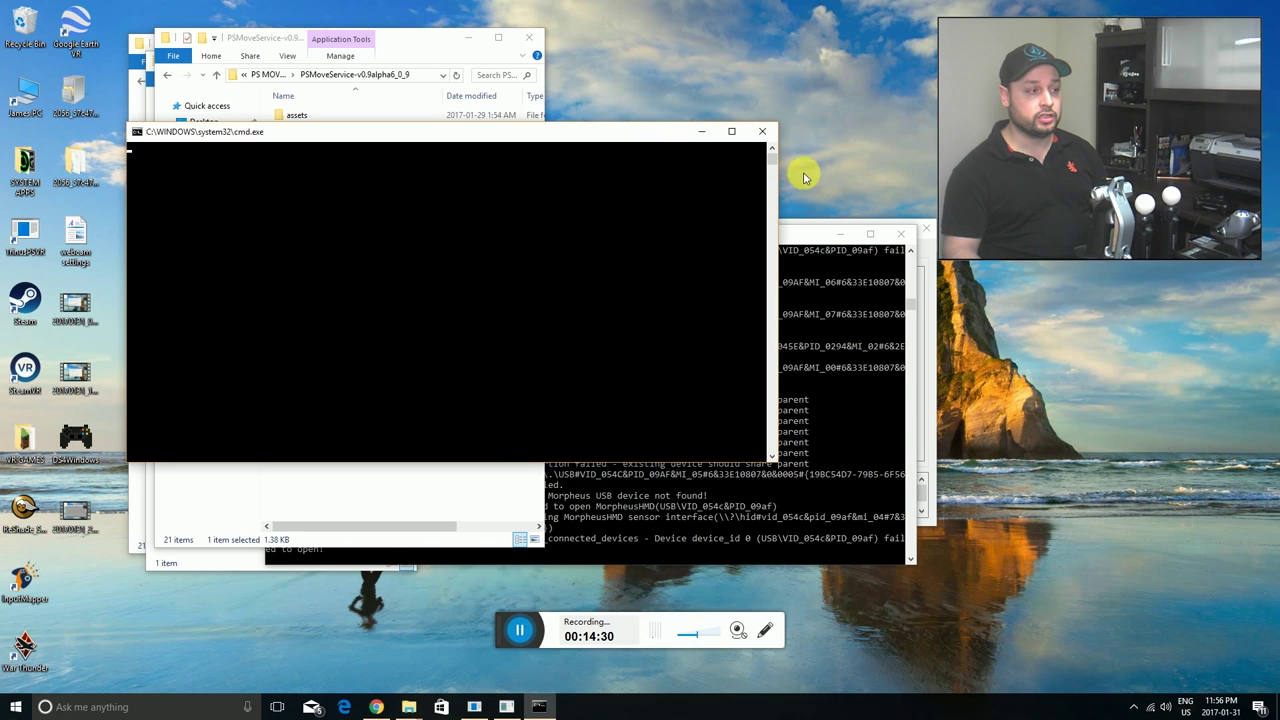
Step: Close the setup console, run the SteamVR_ReinstallDriverWin64 batch file from the PSMoveService folder, and dismiss its console once done
left_click(765, 131)
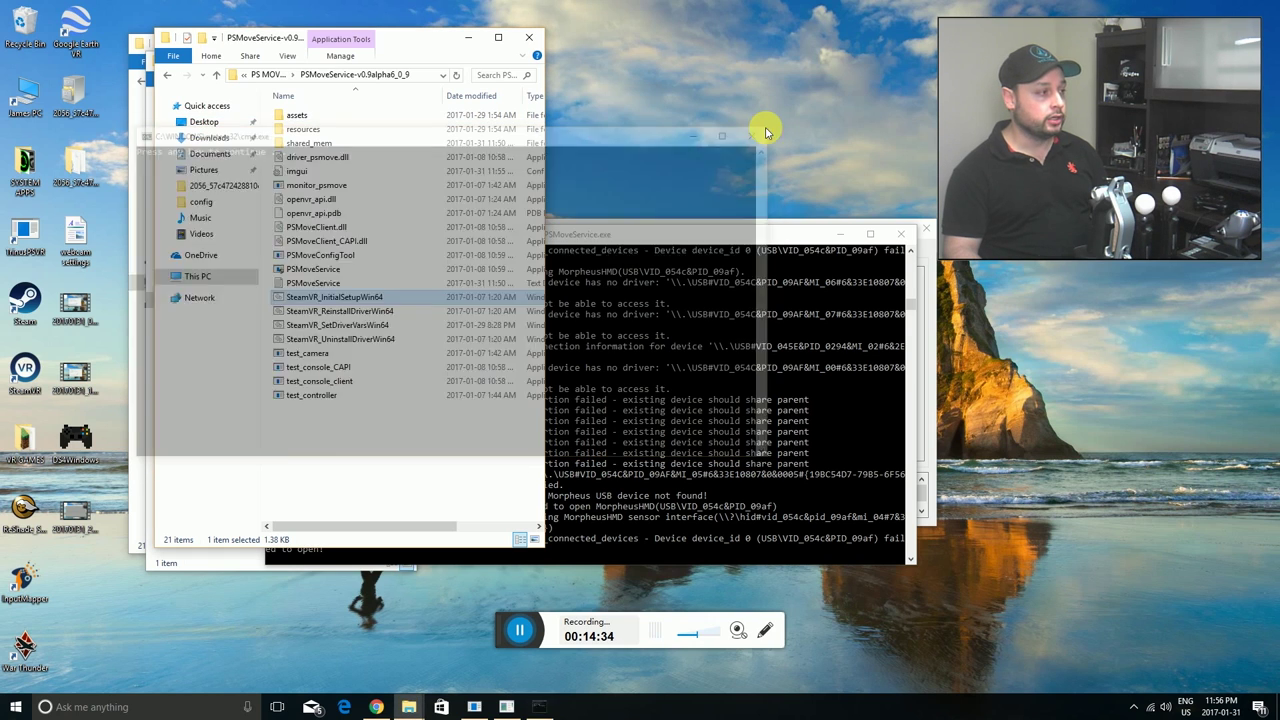
double_click(334, 313)
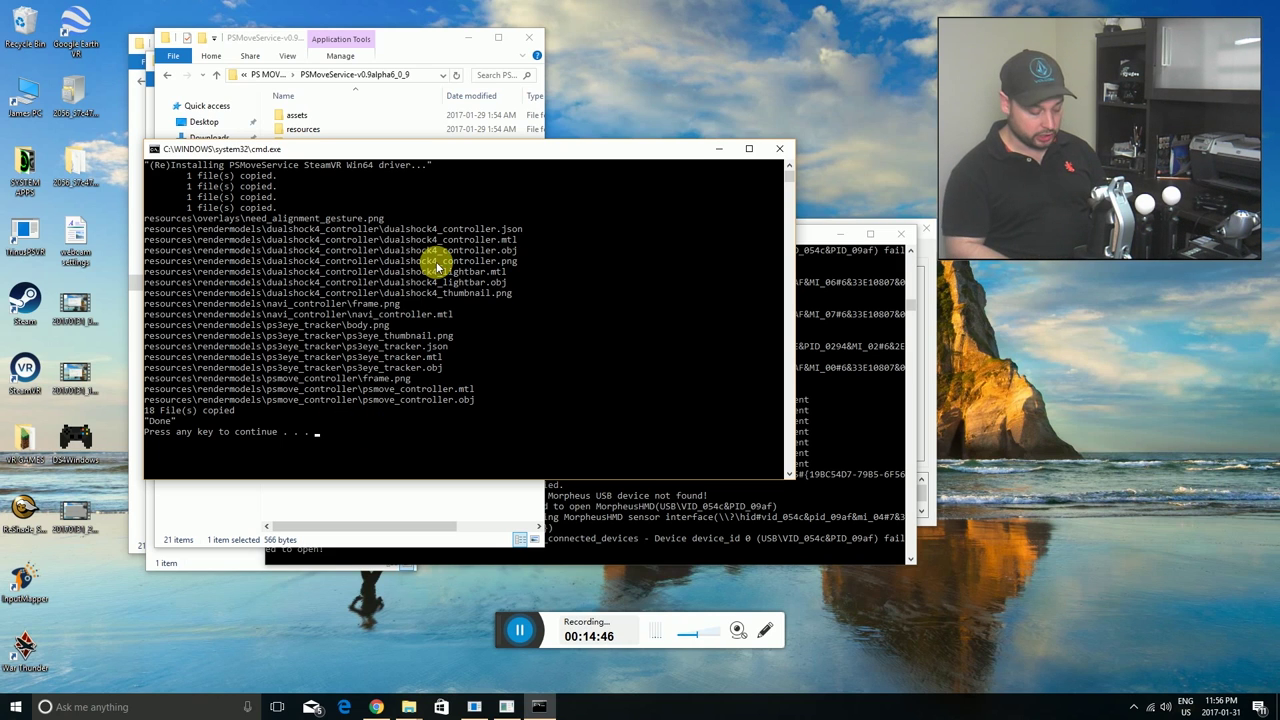
key("Return")
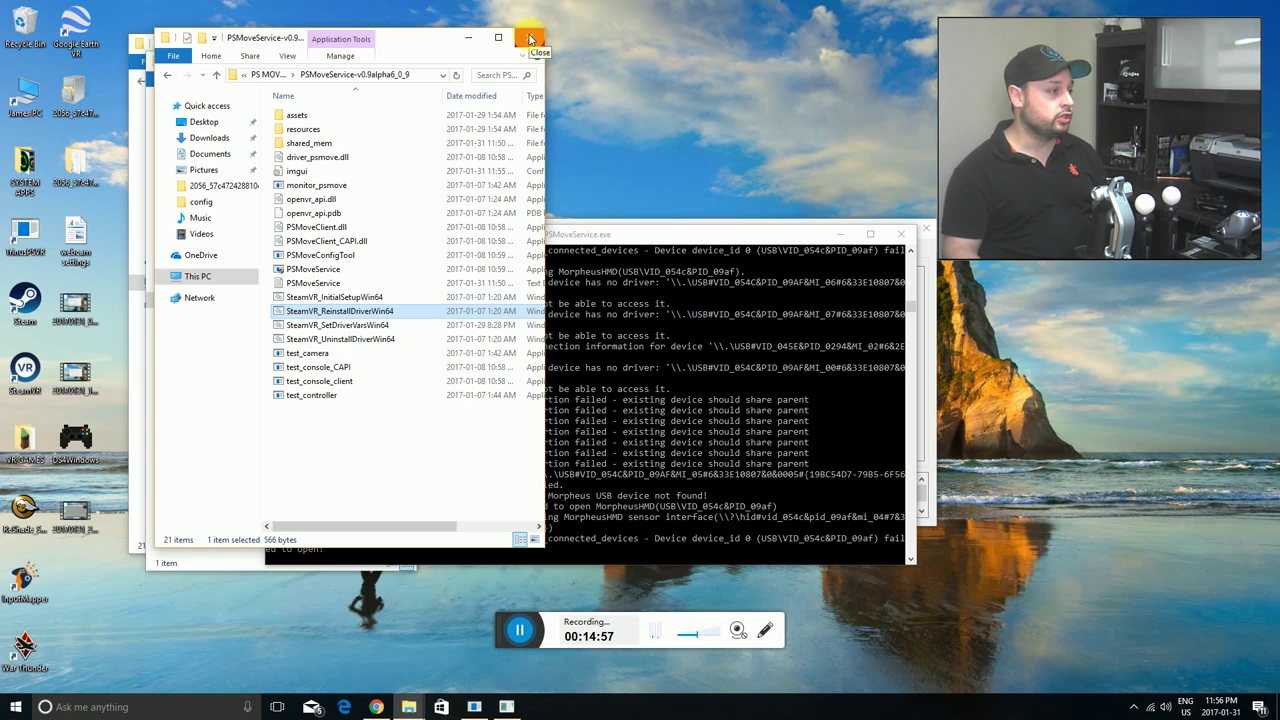
Step: Close the open folder windows, open a new File Explorer window, and minimize the PSMoveService console
left_click(530, 38)
left_click(400, 61)
left_click(387, 45)
key("super+e")
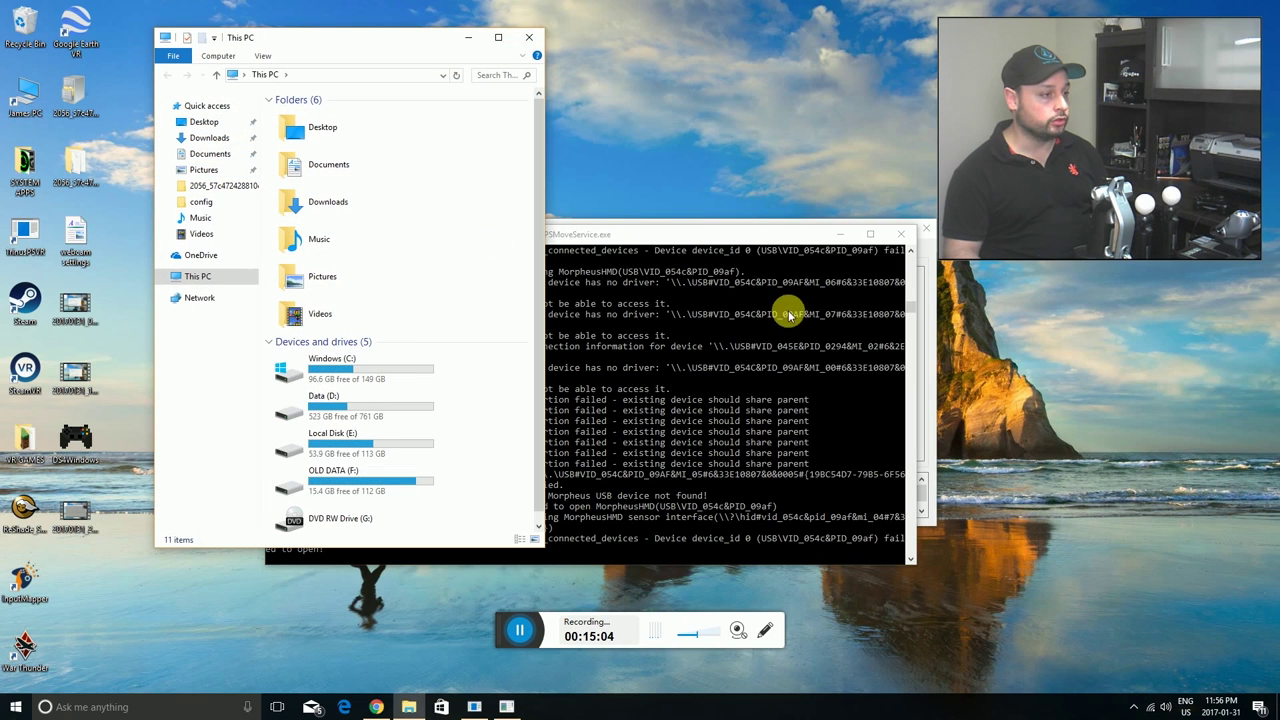
left_click(749, 232)
left_click(836, 232)
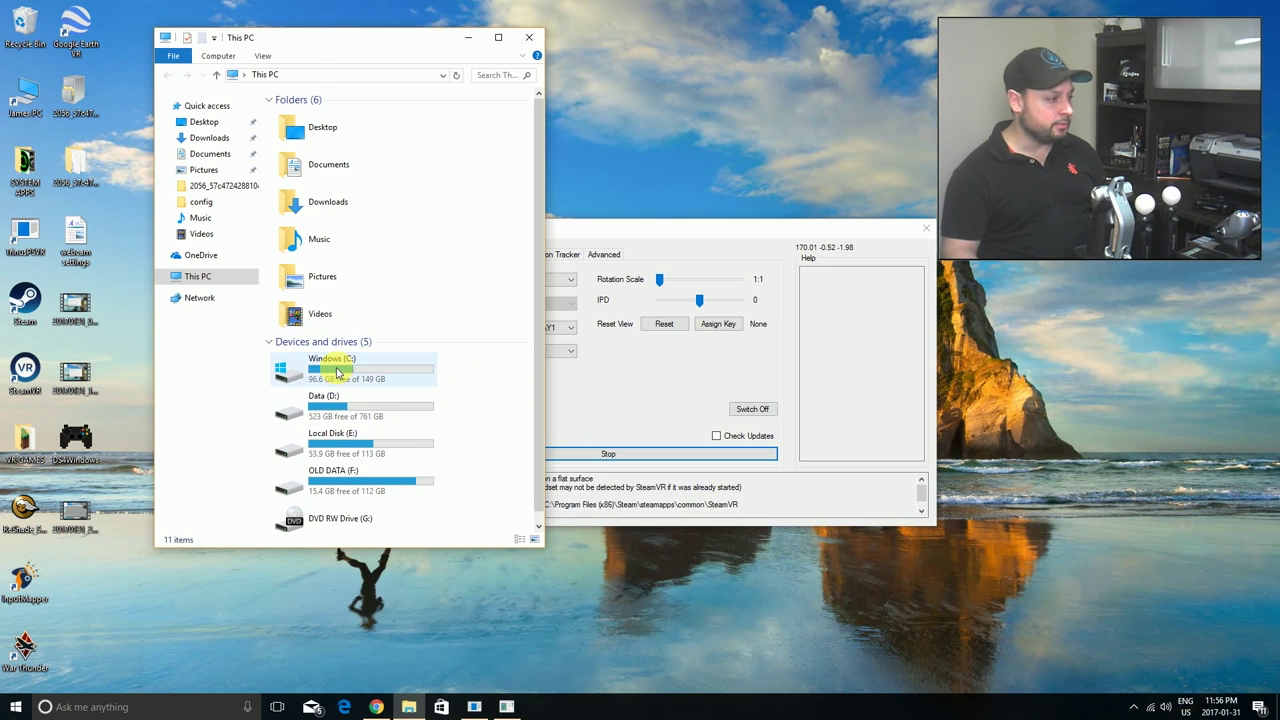
Step: Browse to the folder C:\Program Files (x86)\Steam\config
double_click(338, 372)
double_click(305, 143)
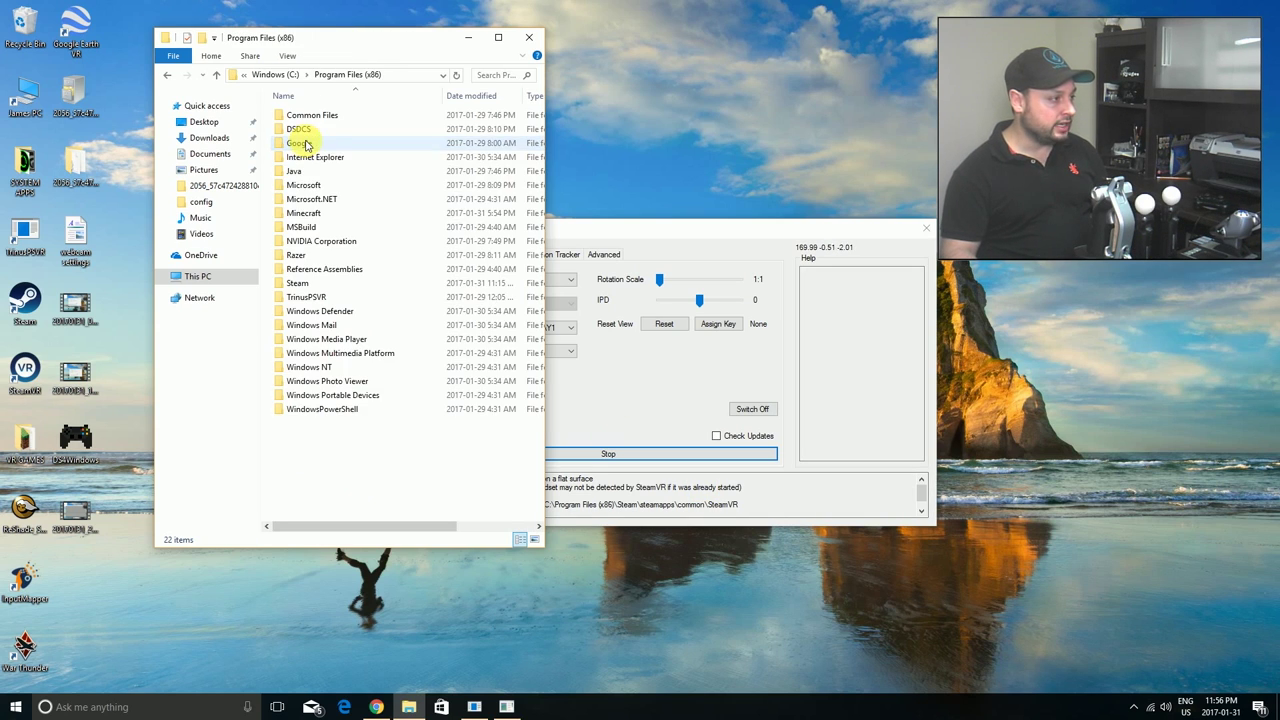
double_click(300, 283)
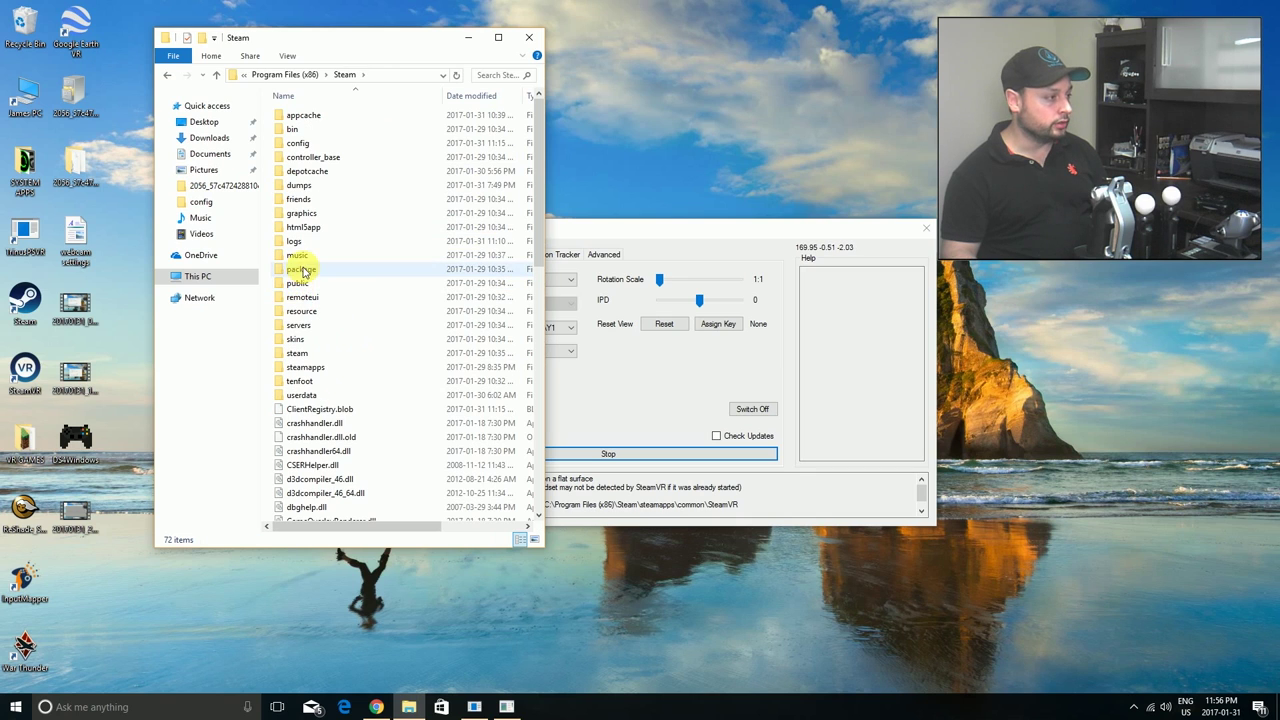
double_click(300, 144)
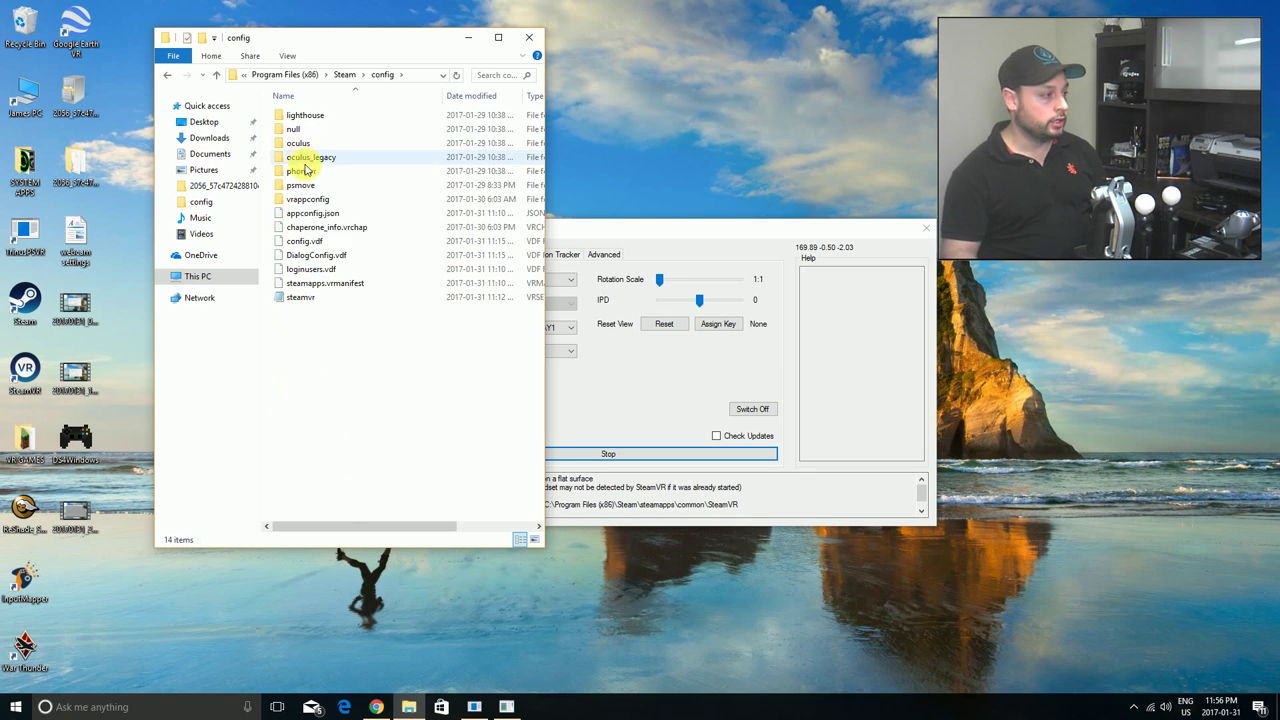
Step: Open the steamvr settings file in Notepad, and shrink and move its window beside the folder's file list
right_click(306, 301)
mouse_move(350, 352)
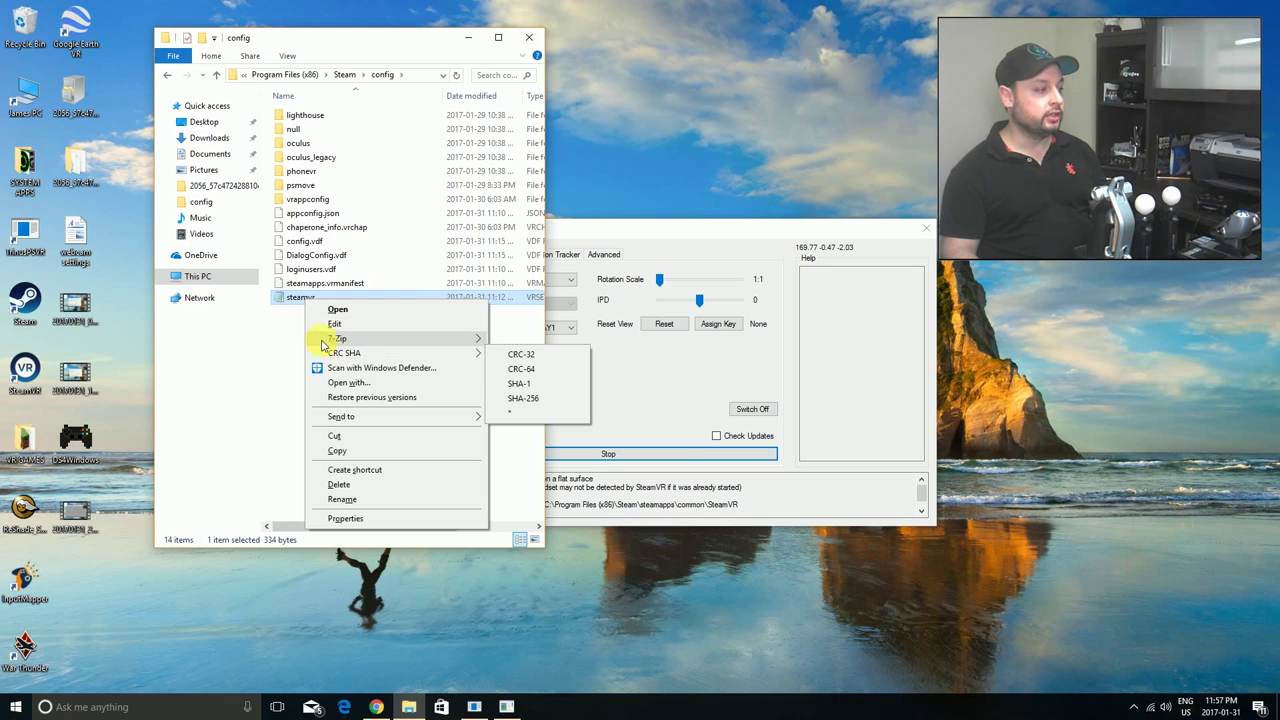
left_click(285, 338)
double_click(283, 299)
left_click_drag(168, 216, 332, 130)
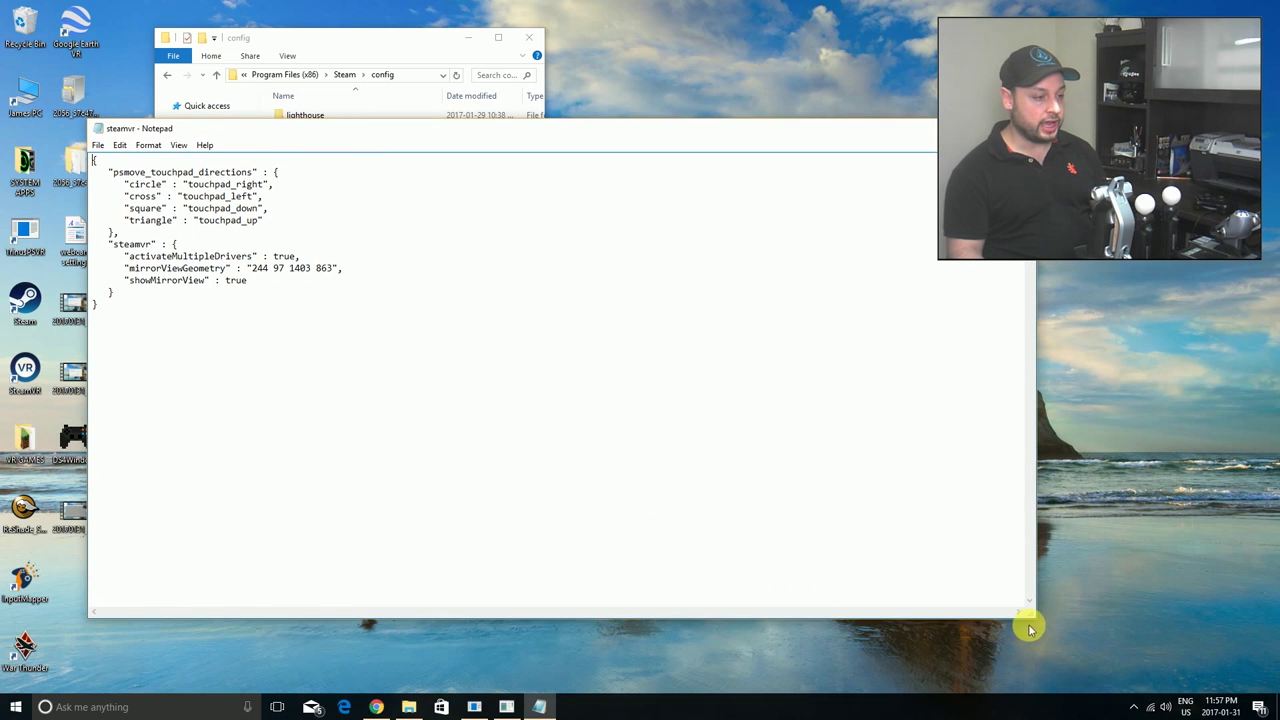
left_click_drag(1038, 620, 654, 608)
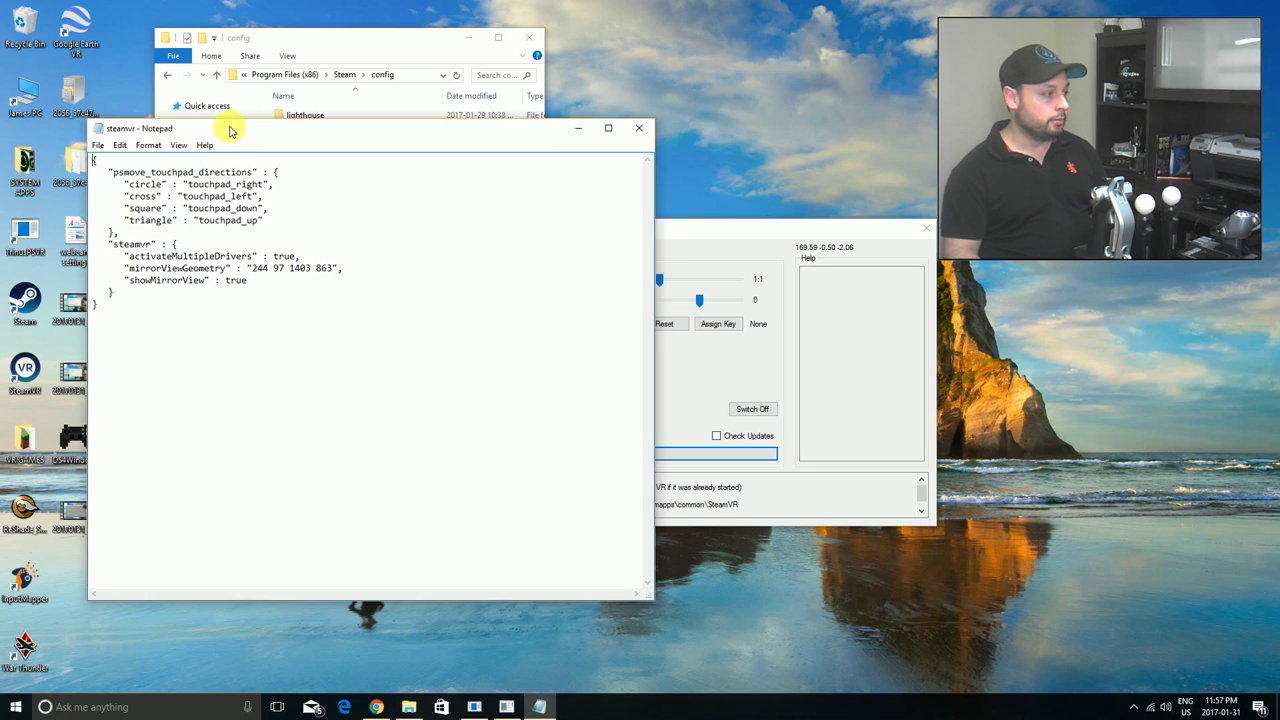
left_click_drag(233, 132, 515, 125)
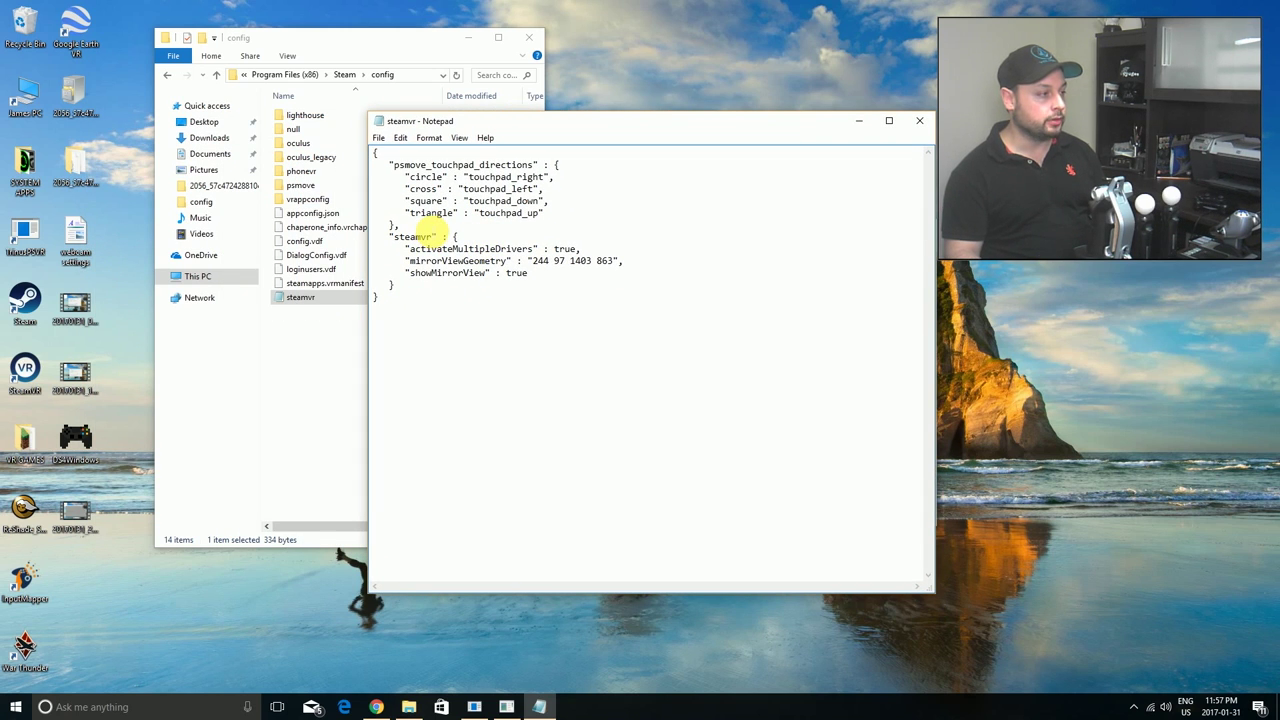
Step: Try removing the psmove_touchpad_directions block from the steamvr settings, highlight the activateMultipleDrivers line, and undo the deletion
left_click_drag(400, 226, 351, 170)
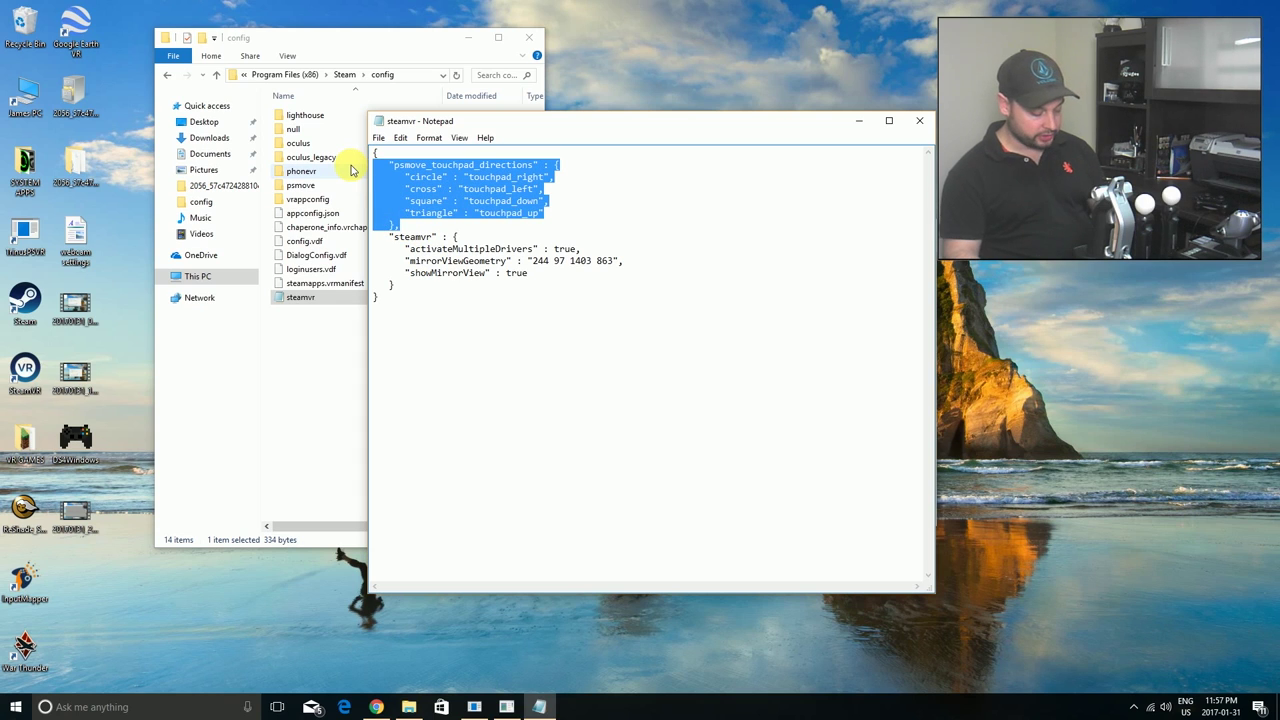
key("Delete")
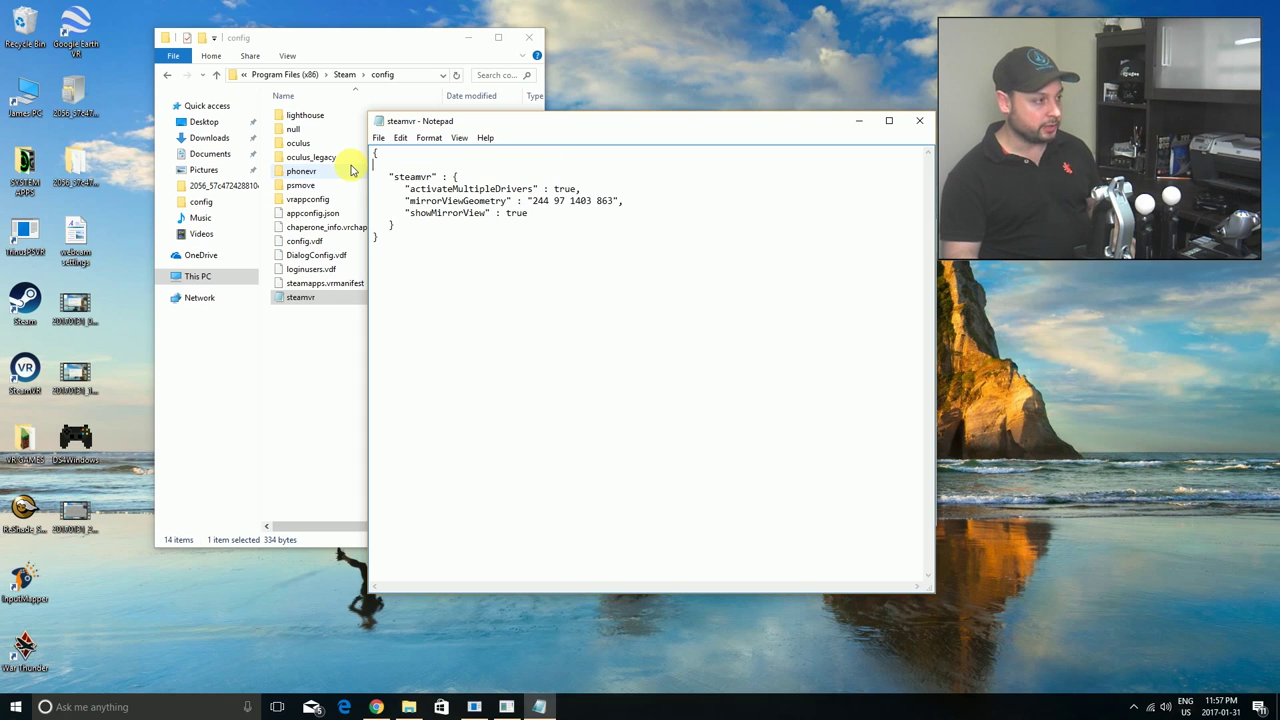
key("Delete")
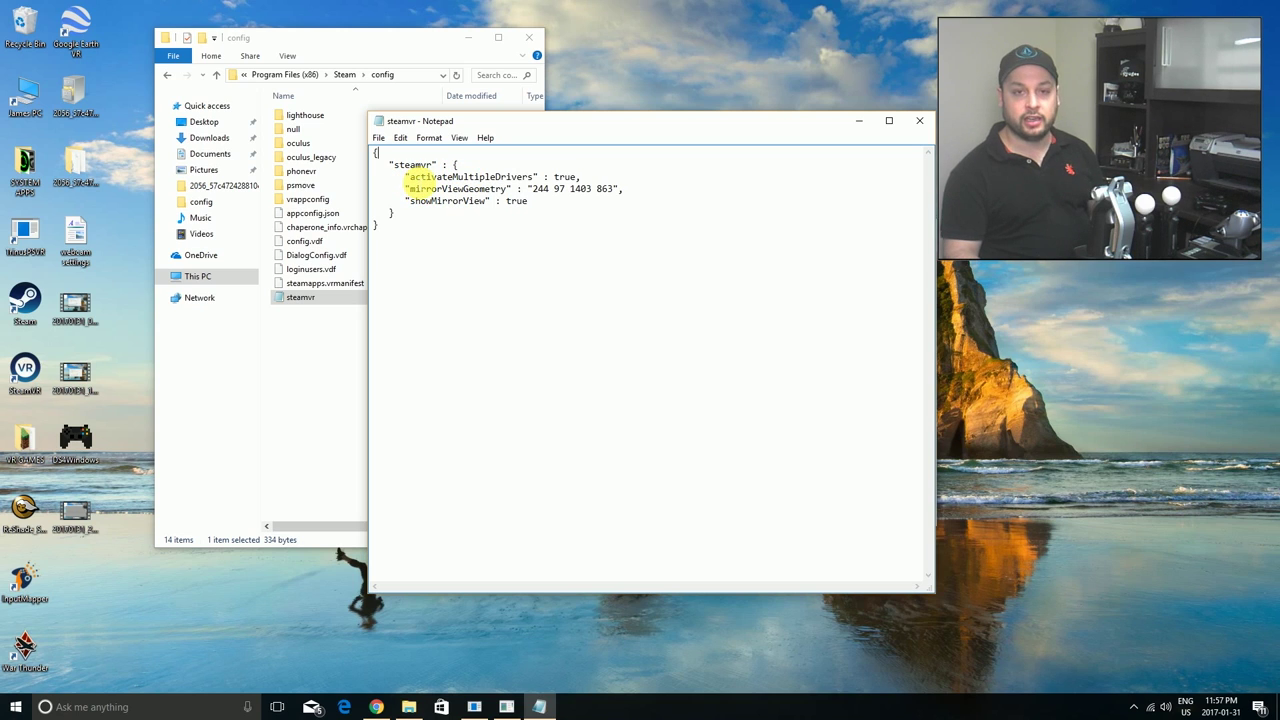
left_click_drag(405, 177, 583, 178)
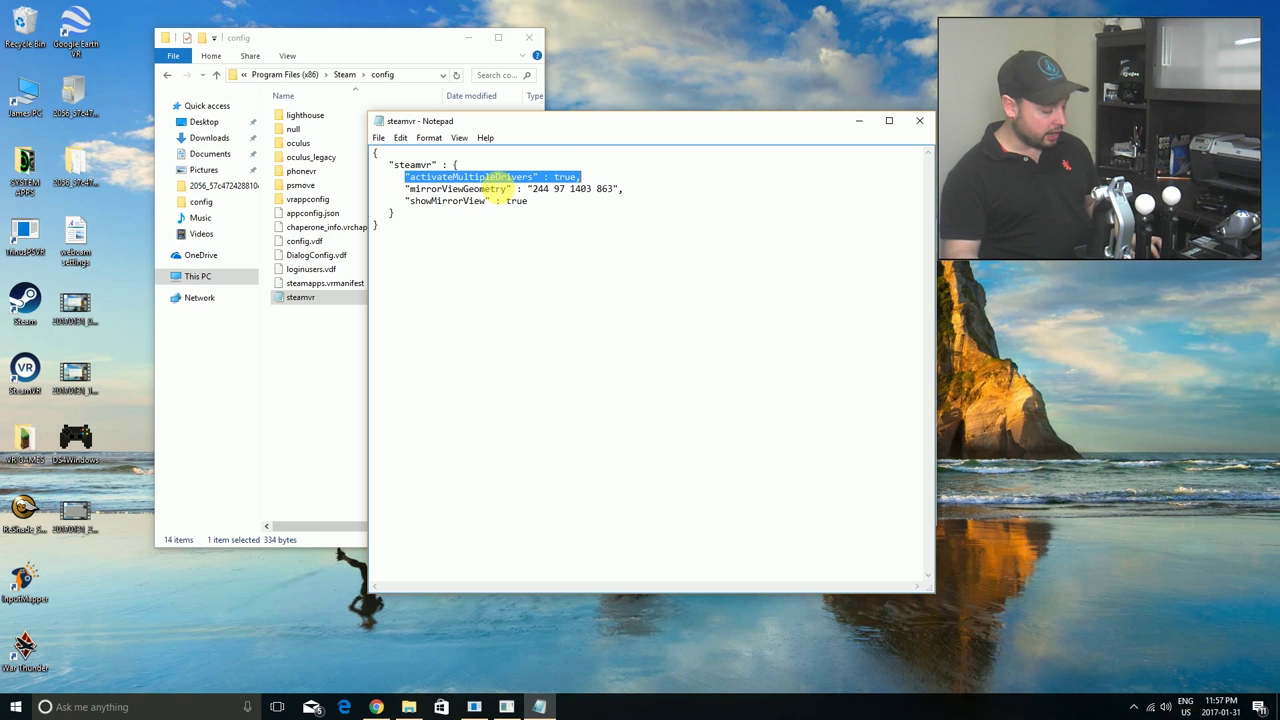
key("ctrl+z")
left_click(466, 230)
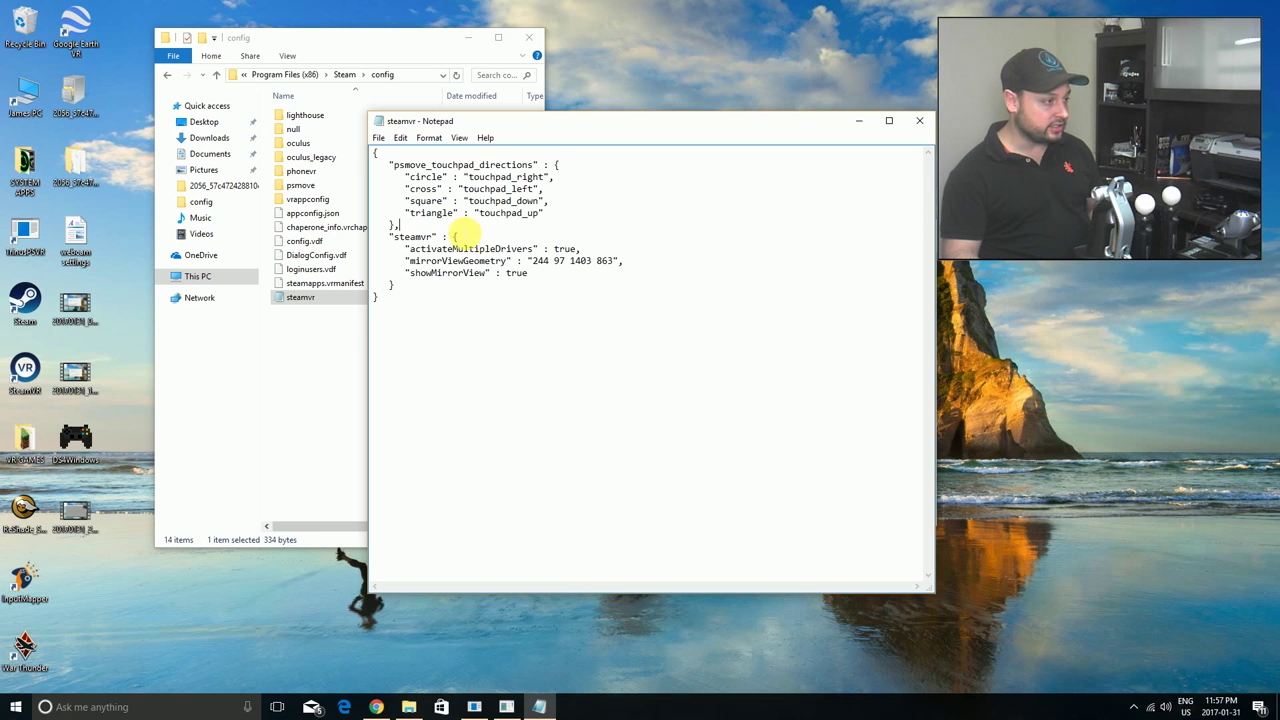
Step: Switch to Chrome, examine the Steam VR Setup wiki's steamvr.vrsettings, button mapping and virtual touchpad sections, and minimize the browser
left_click(376, 707)
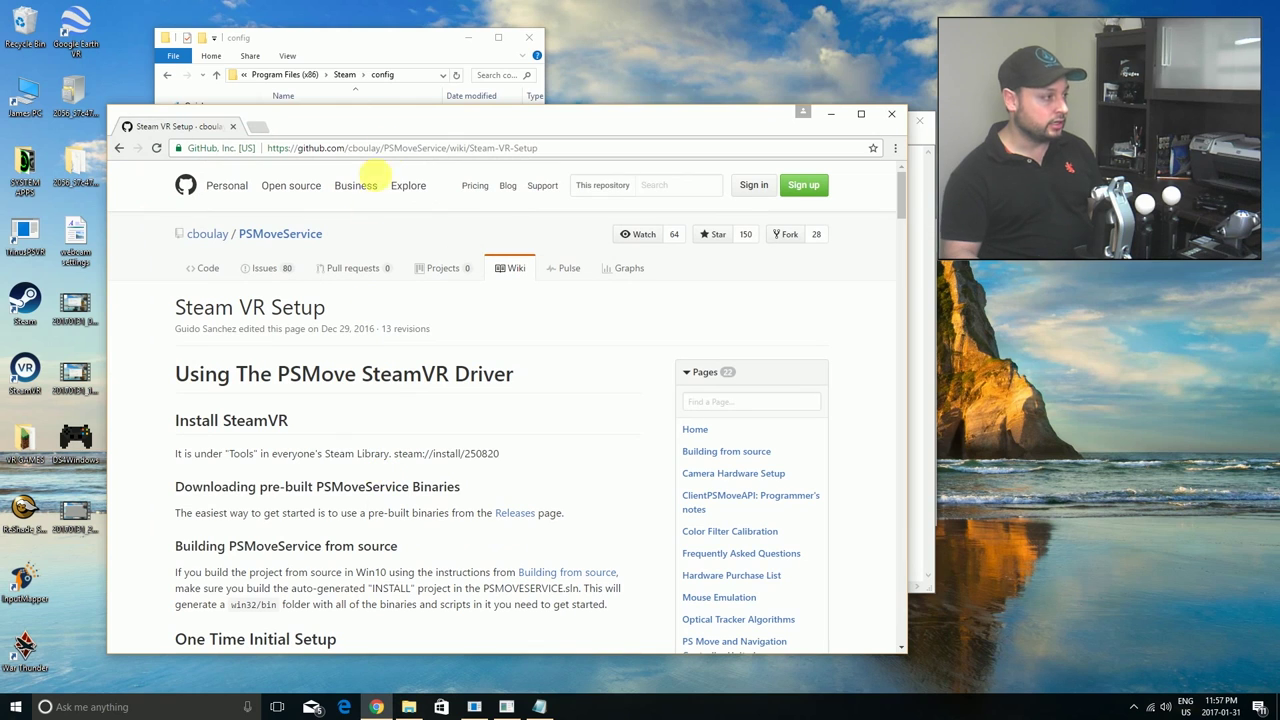
left_click_drag(423, 114, 461, 23)
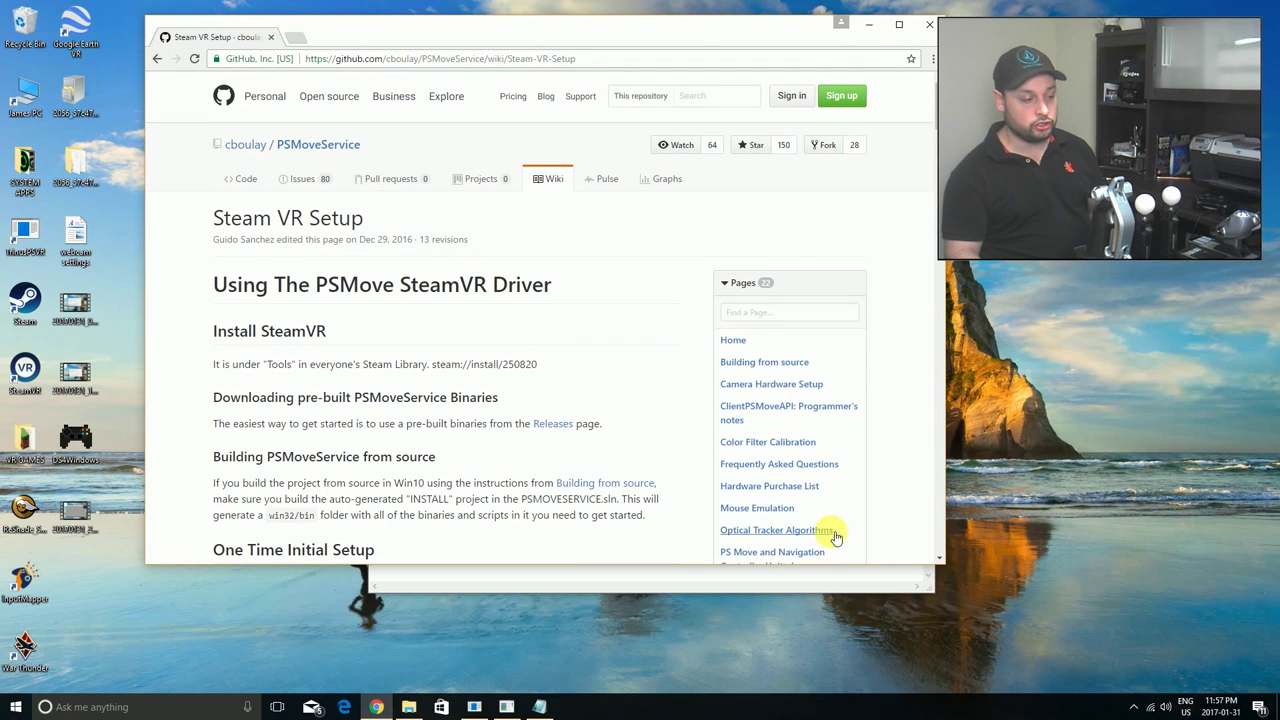
left_click_drag(951, 566, 966, 677)
scroll(542, 465, "down", 10)
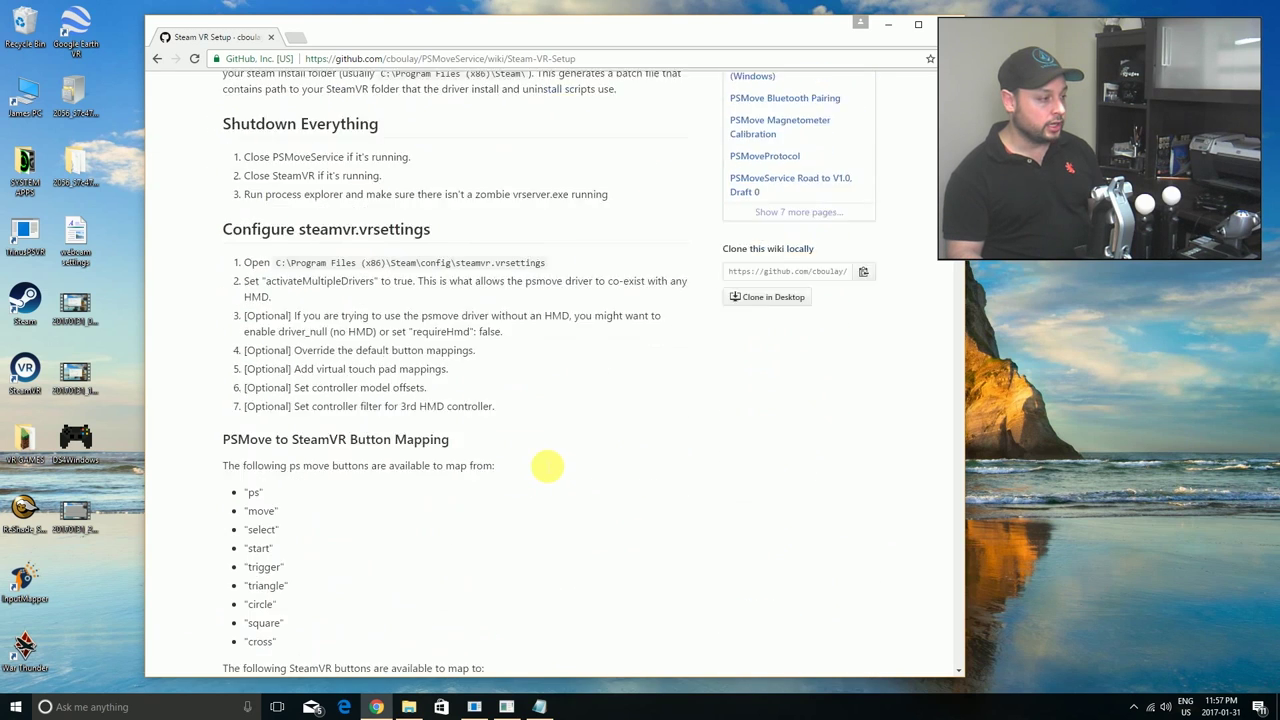
scroll(542, 465, "down", 3)
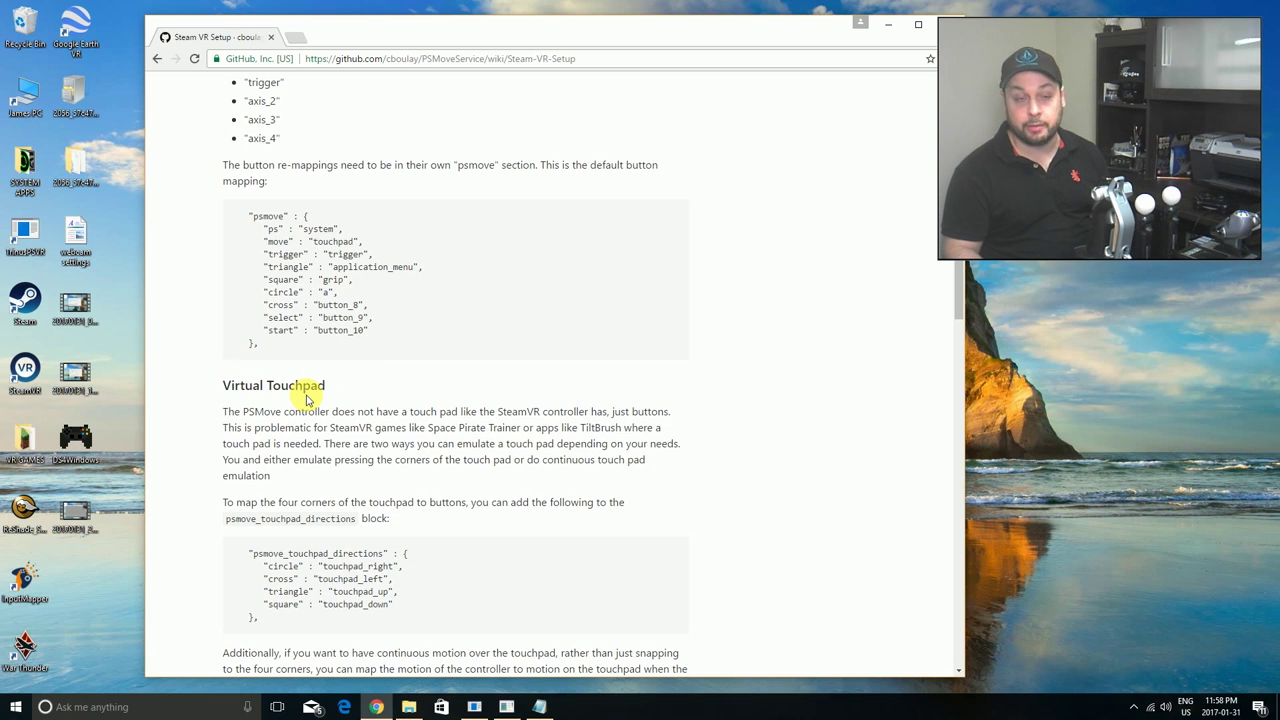
scroll(307, 399, "down", 2)
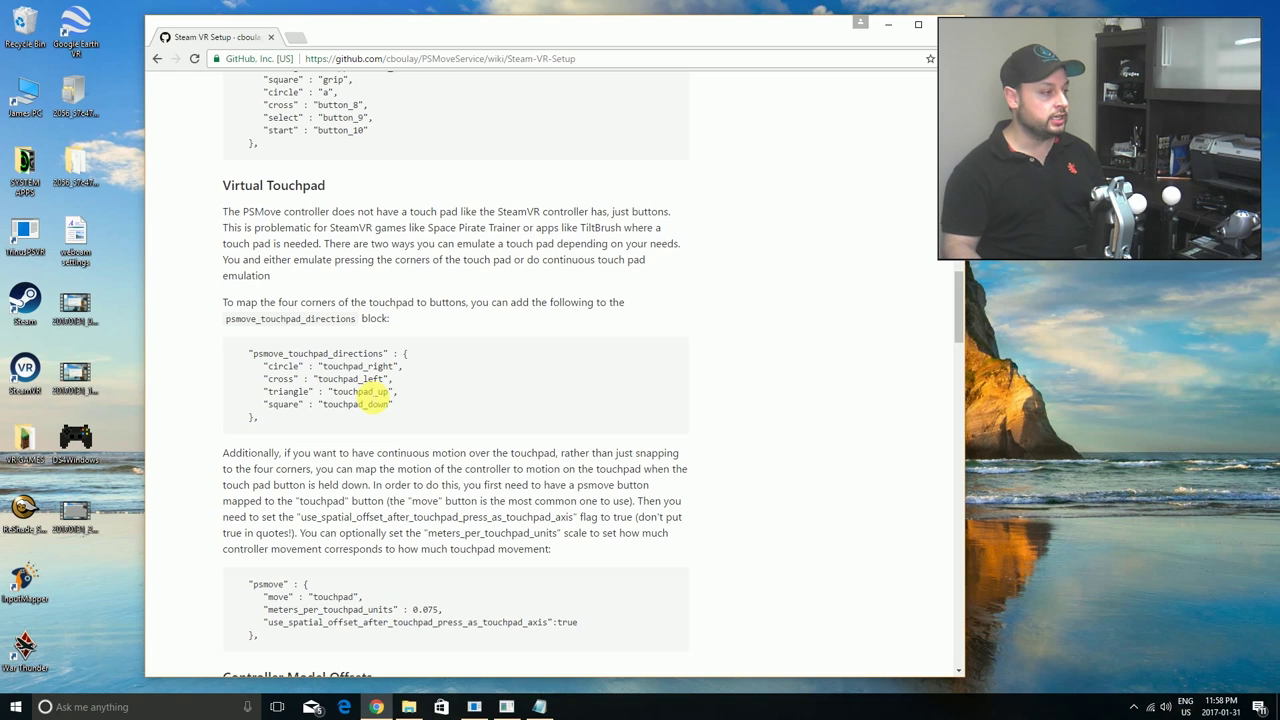
scroll(397, 402, "down", 1)
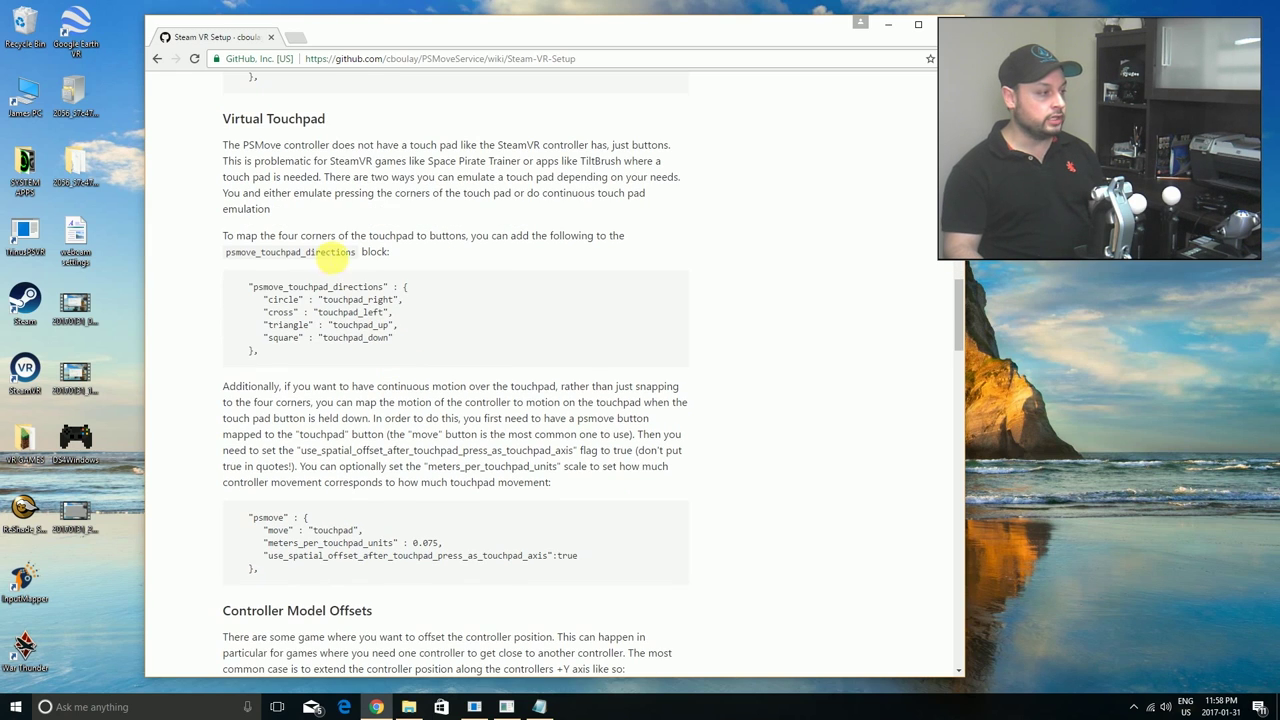
scroll(405, 388, "down", 12)
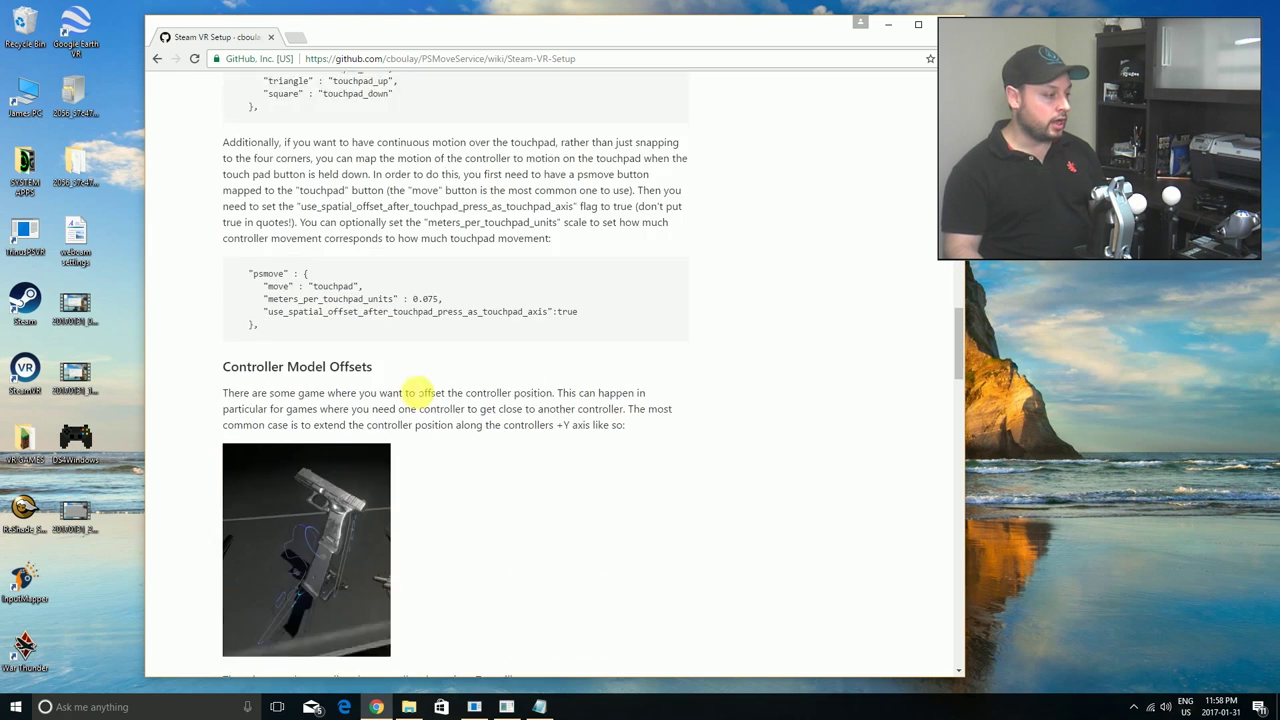
scroll(413, 393, "down", 8)
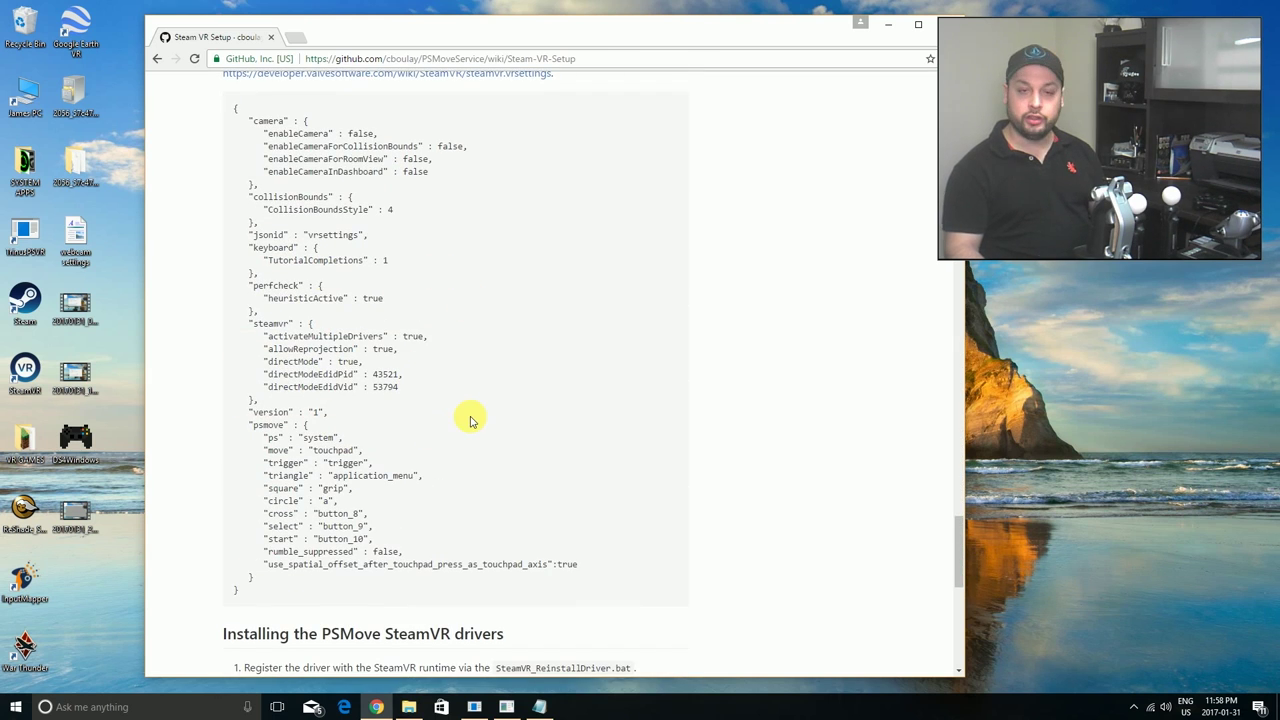
scroll(471, 417, "up", 5)
scroll(473, 418, "up", 14)
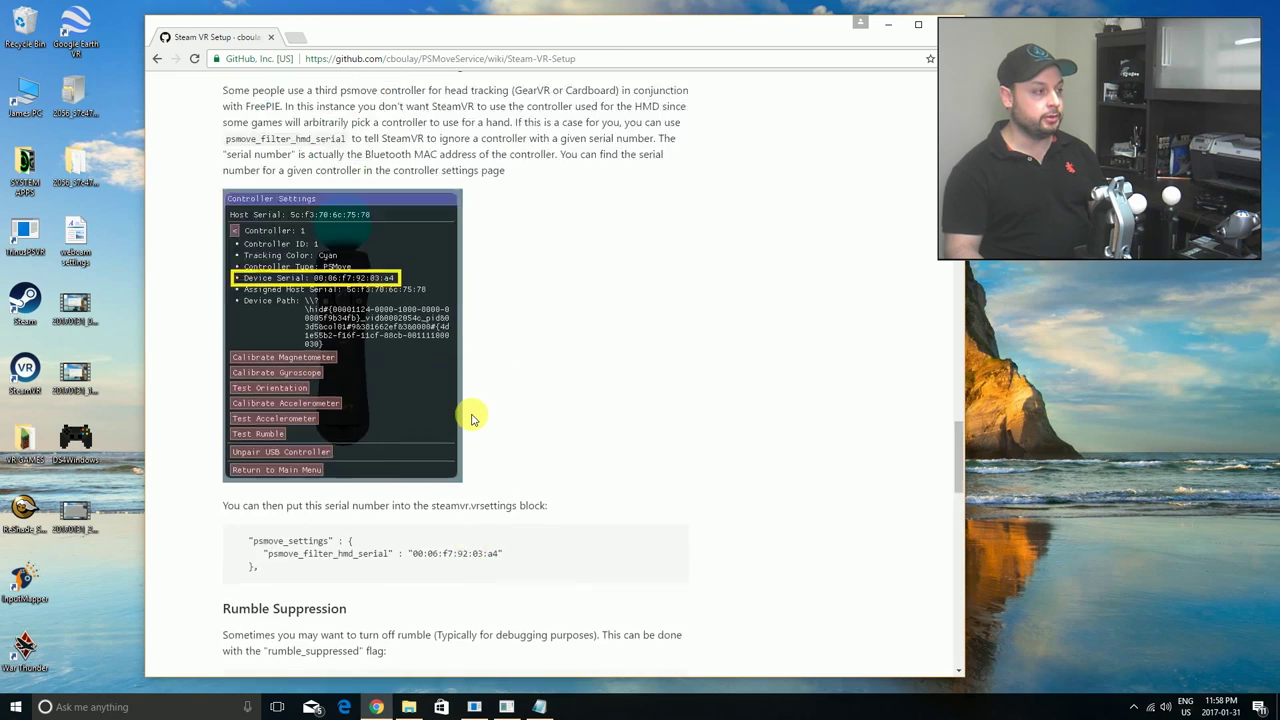
scroll(473, 418, "up", 15)
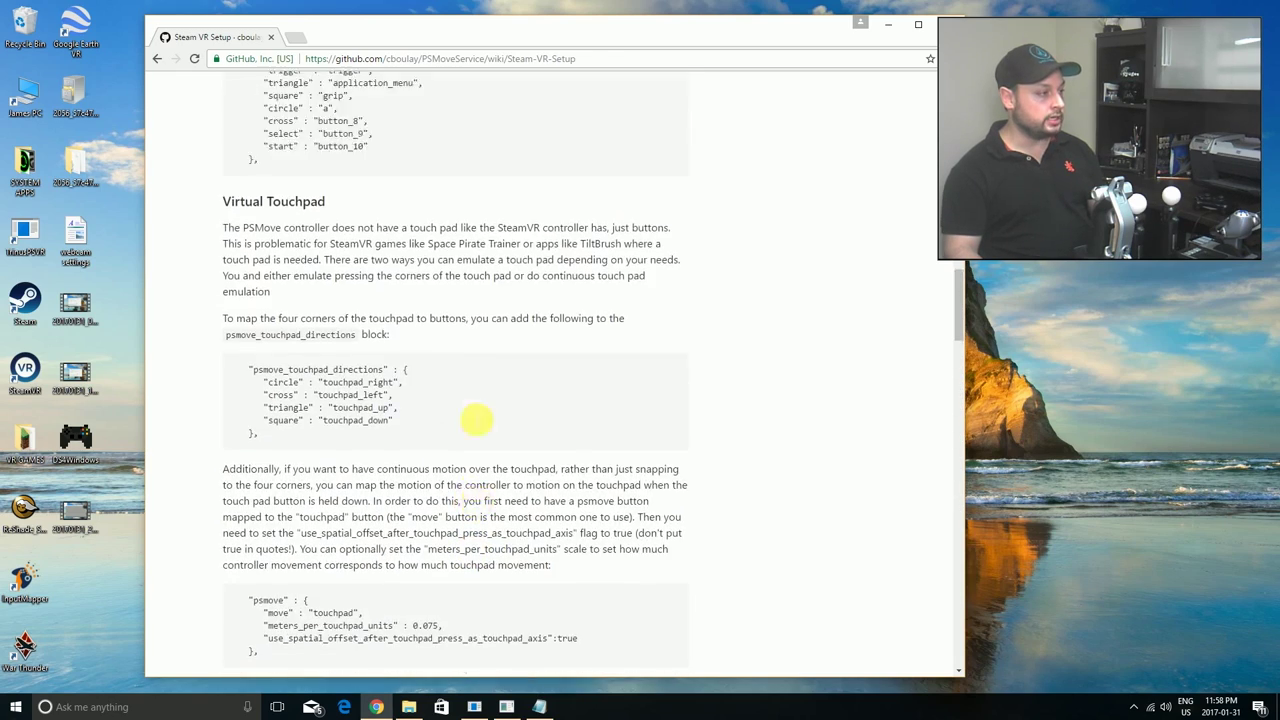
scroll(400, 308, "up", 3)
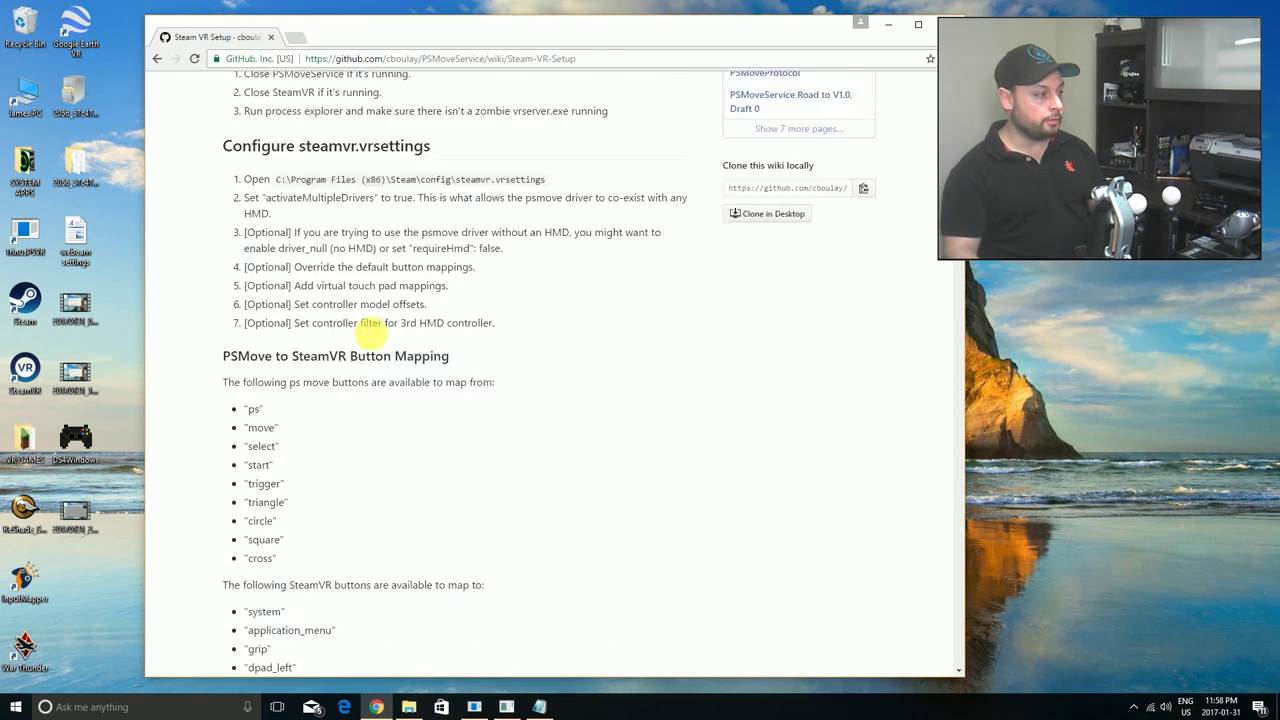
left_click(884, 37)
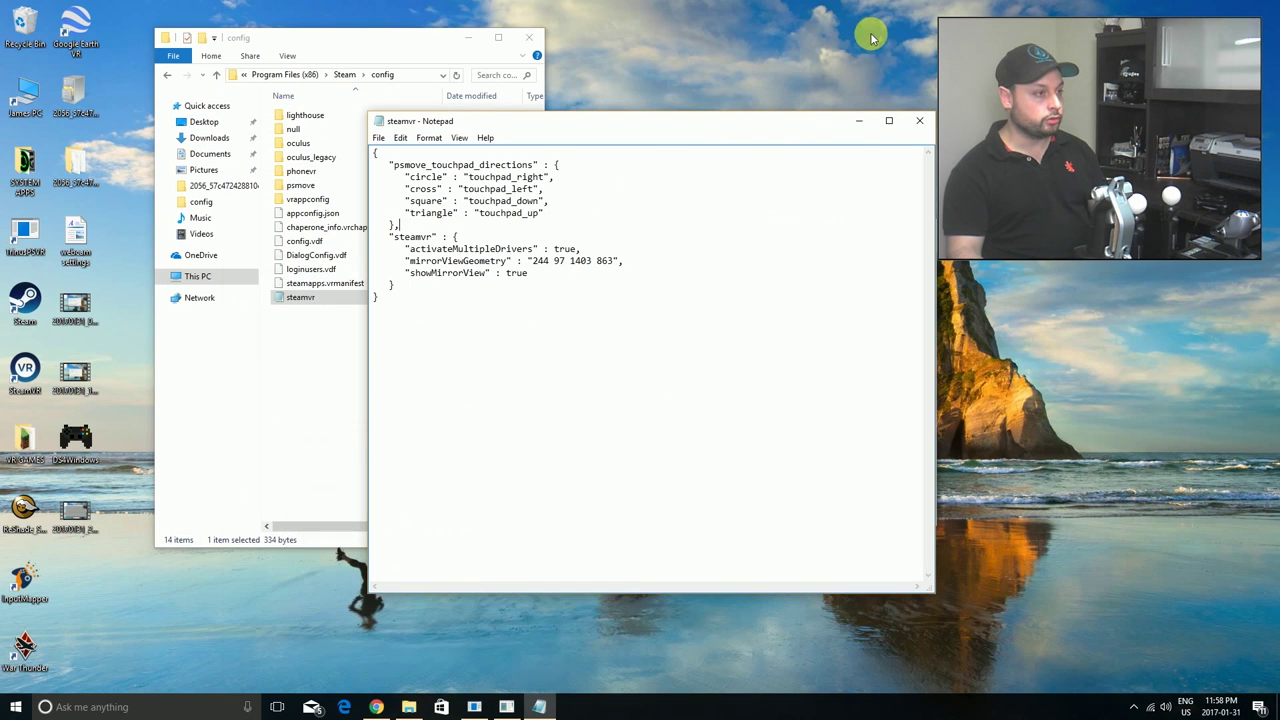
Step: Review the steamvr settings file and close it without saving changes
left_click(455, 232)
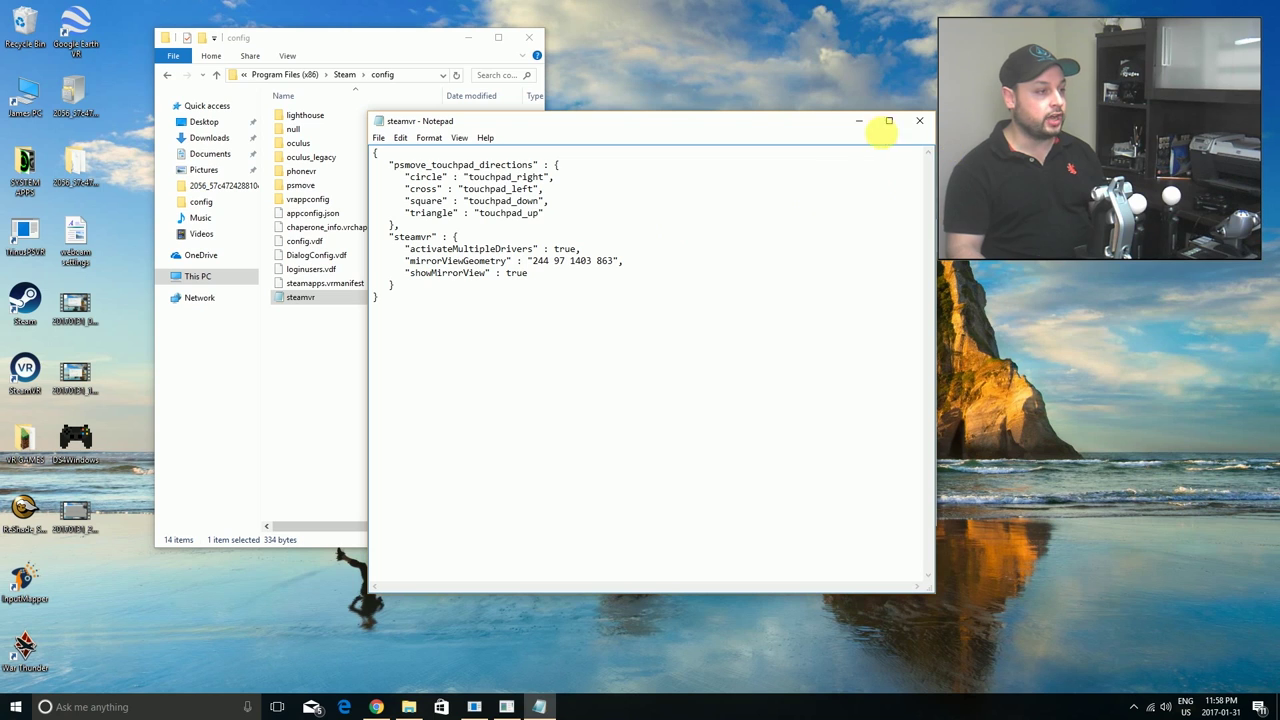
left_click_drag(766, 124, 691, 126)
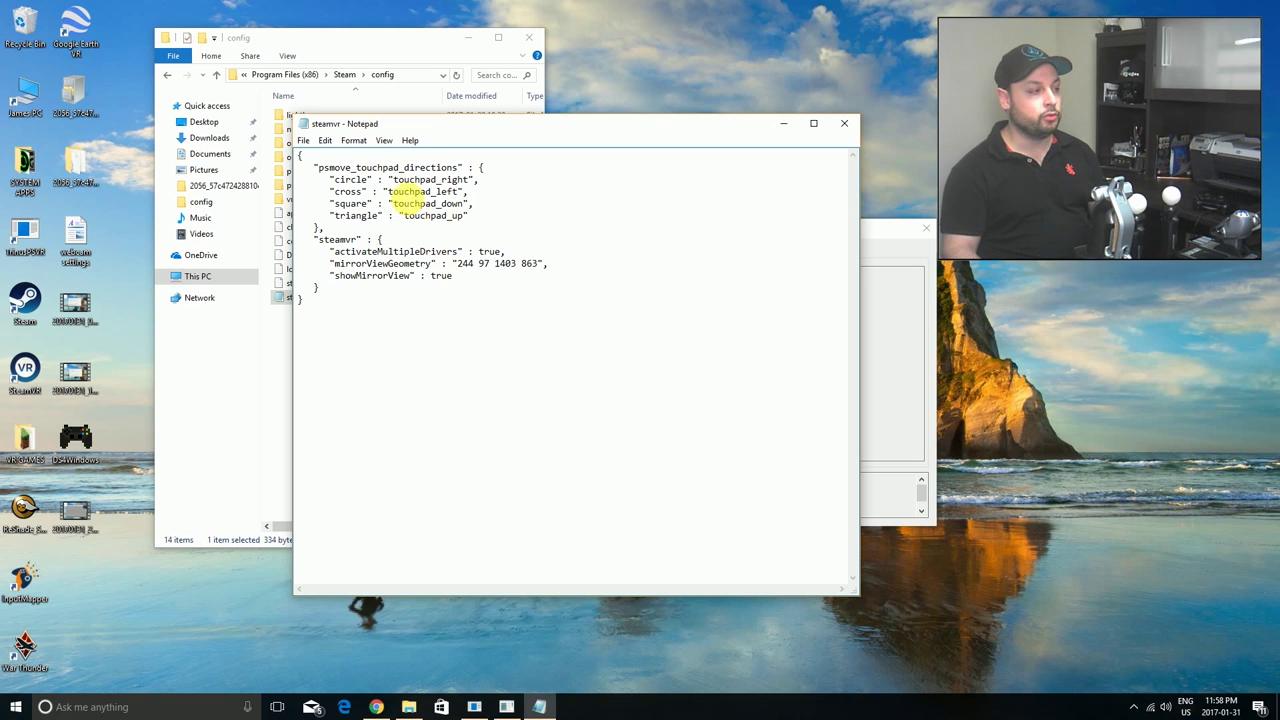
left_click(845, 126)
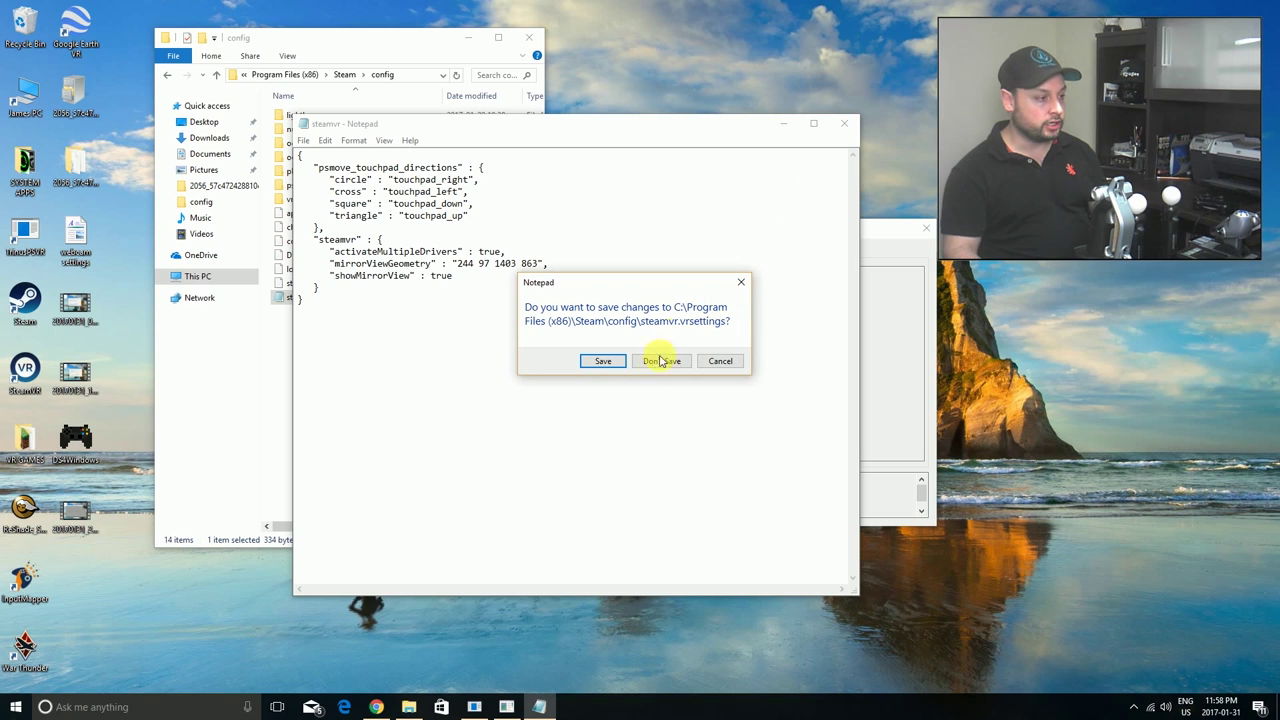
left_click(663, 360)
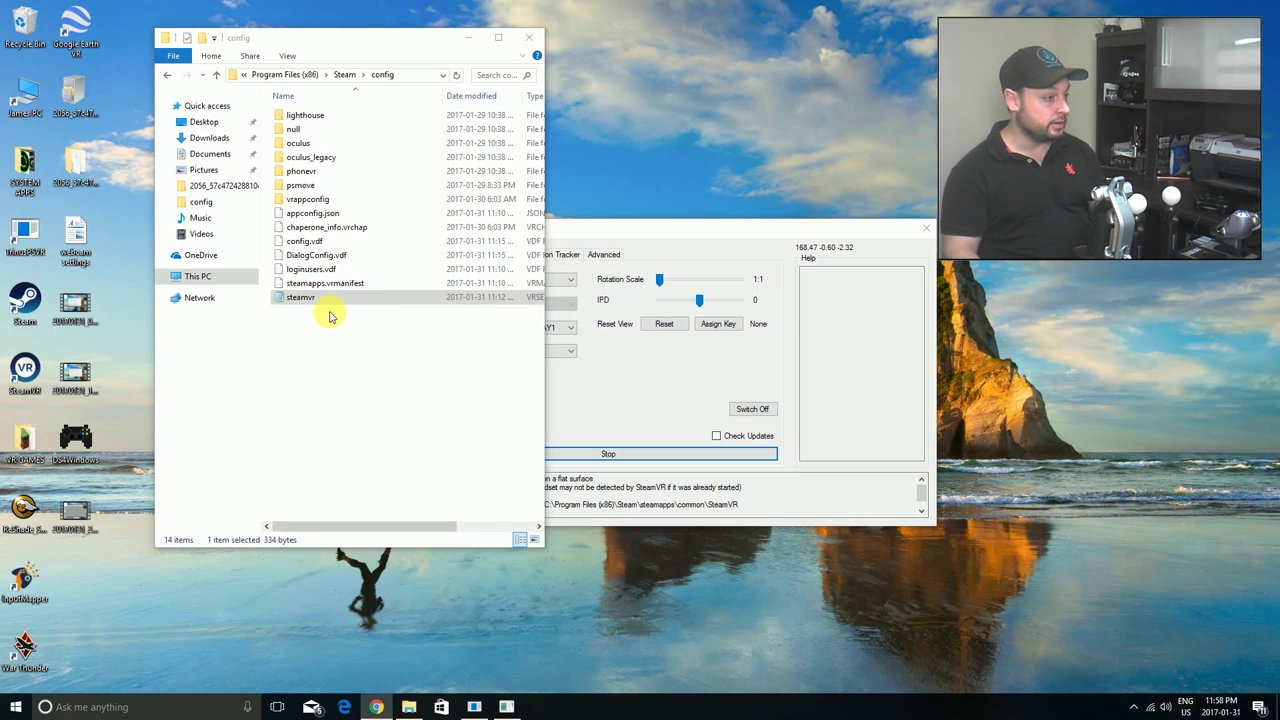
Step: Bring the Trinus PSVR window to the front, and restore the PSMoveService console over it
left_click_drag(655, 228, 635, 234)
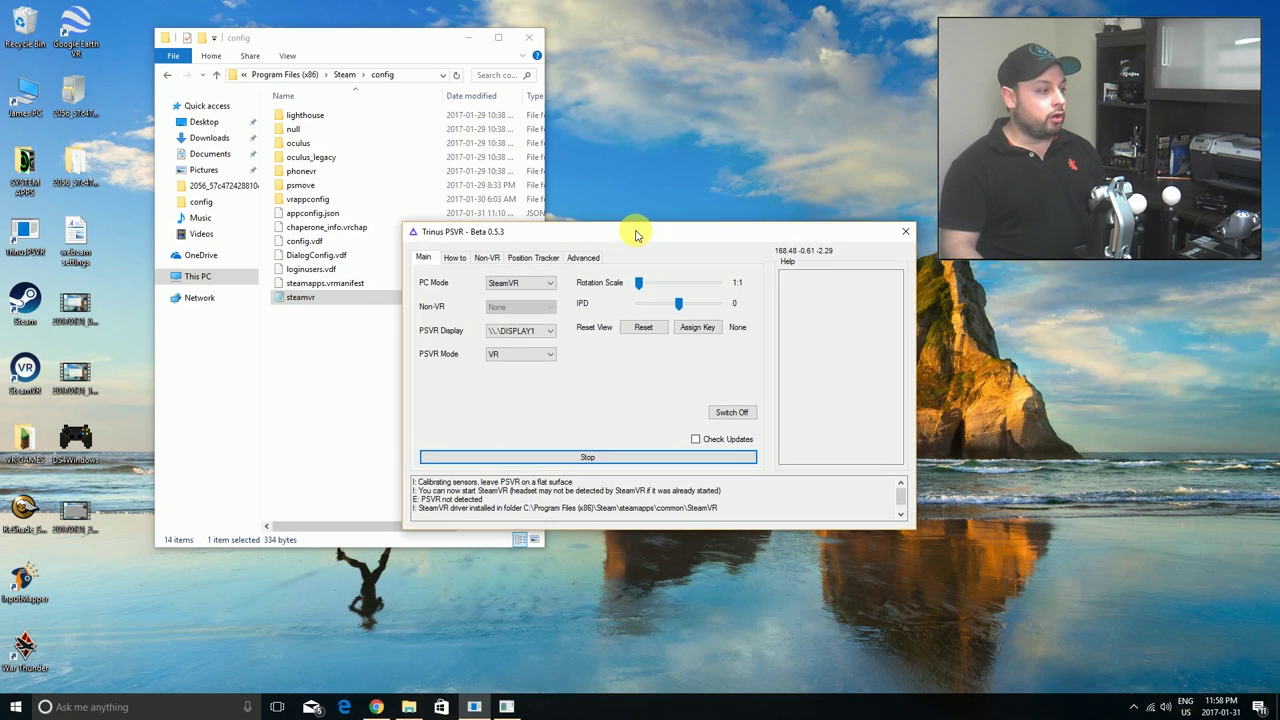
left_click(507, 705)
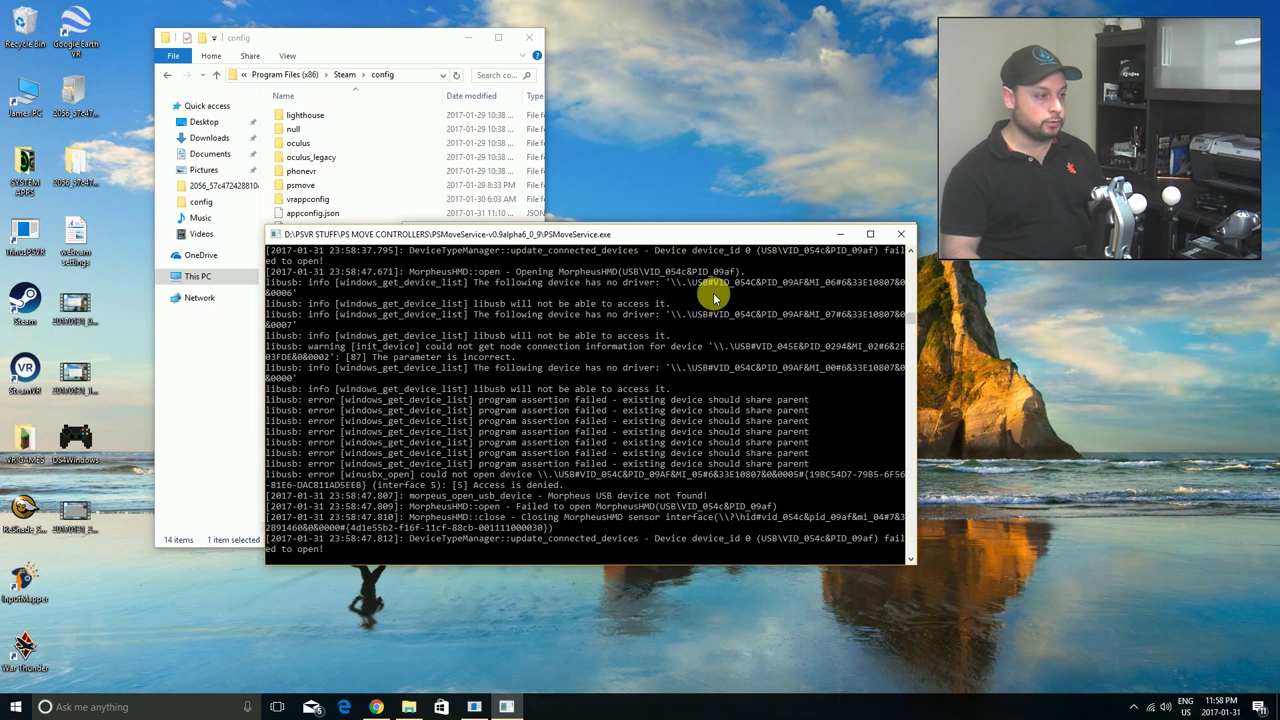
Step: Minimize the PSMoveService console and launch SteamVR from the desktop, starting Steam in offline mode
left_click(840, 232)
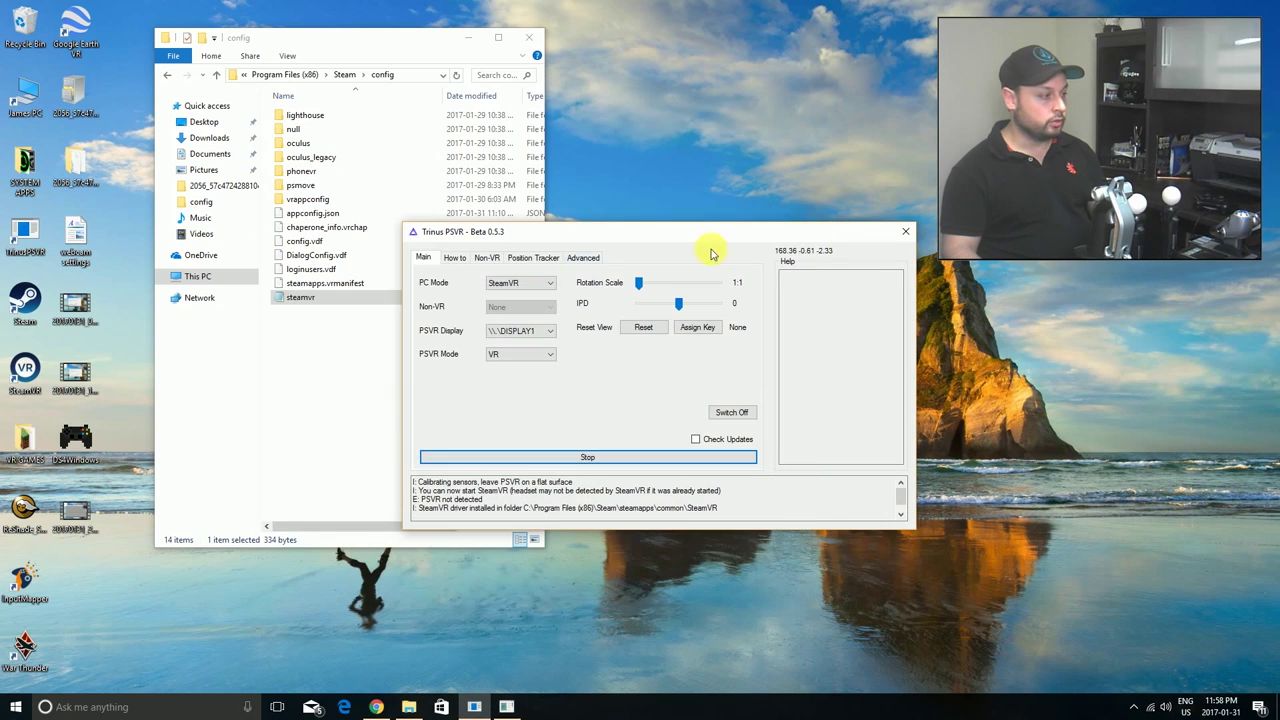
double_click(26, 370)
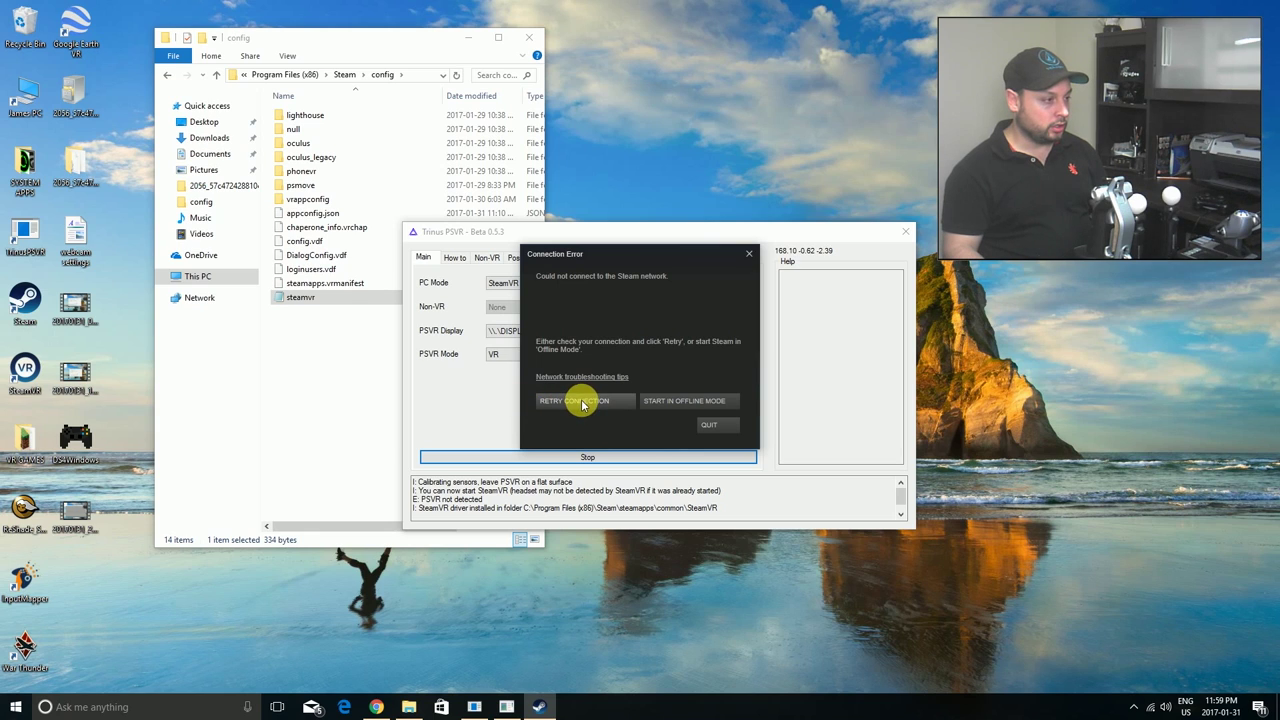
left_click(676, 402)
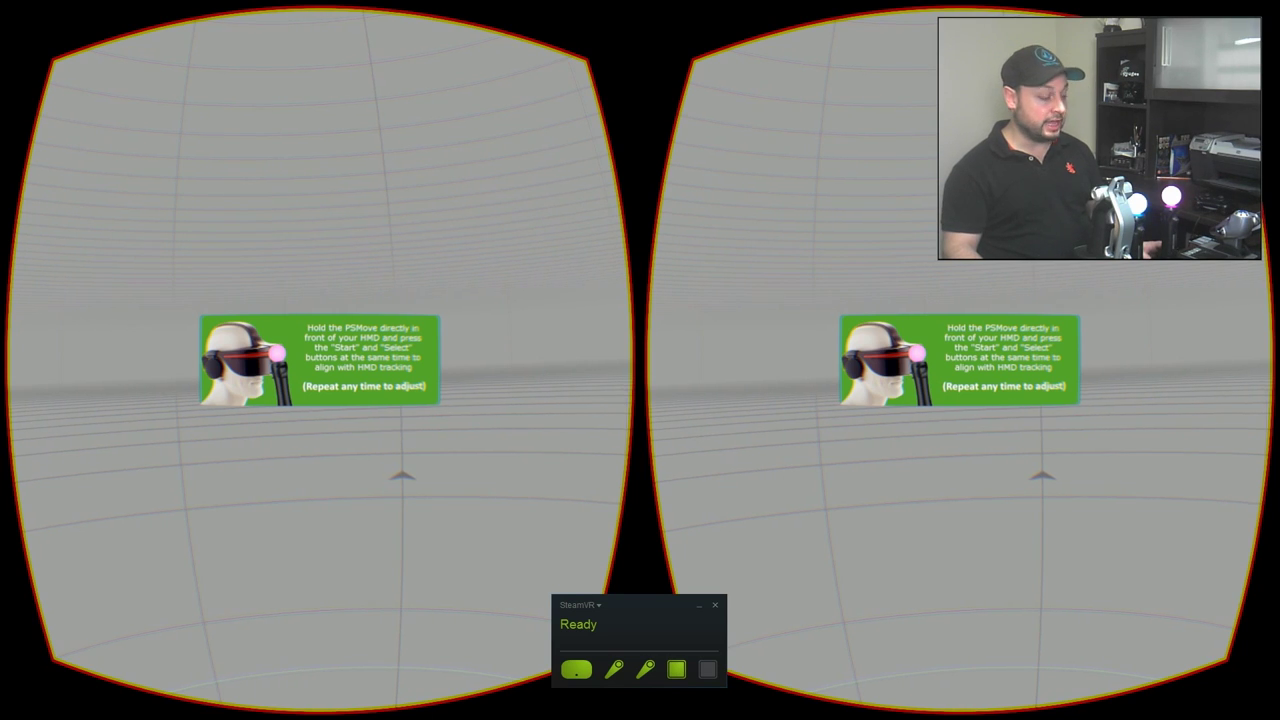
Step: Switch from the Headset Window to the Headset Mirror window, reposition it on the desktop, and maximize it
key("alt+Tab")
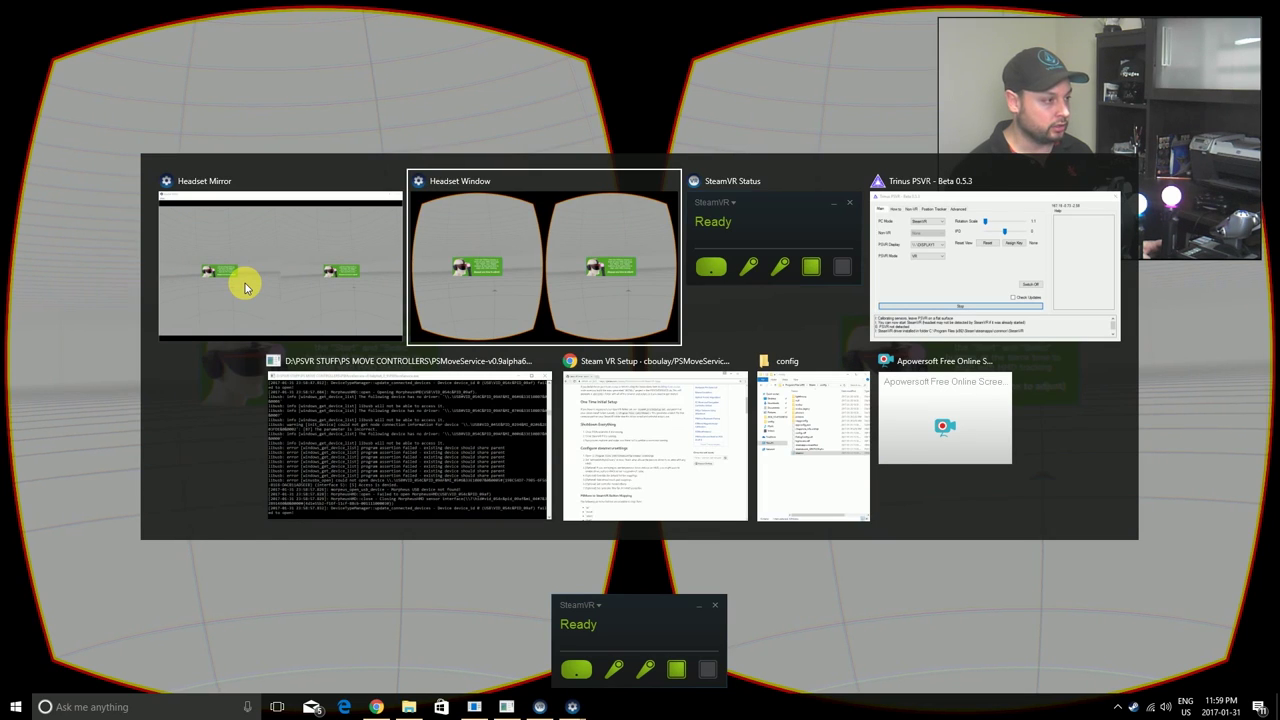
key("Return")
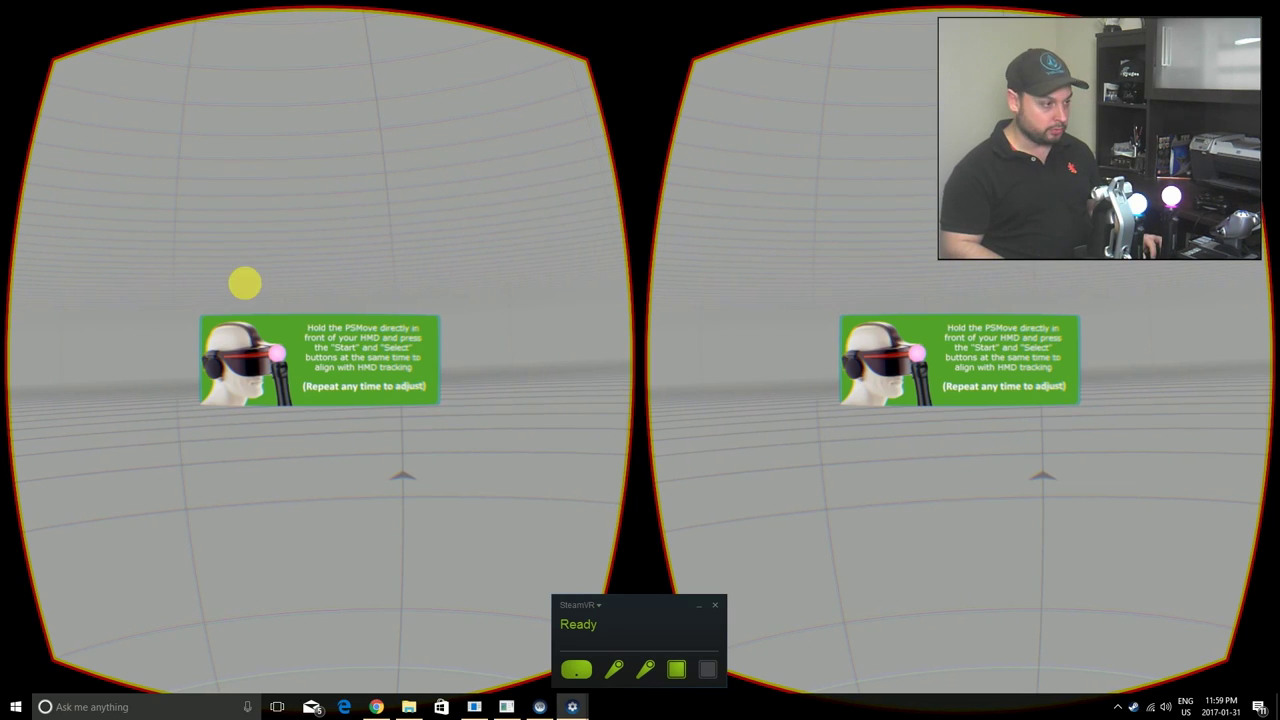
double_click(245, 283)
left_click_drag(489, 80, 335, 103)
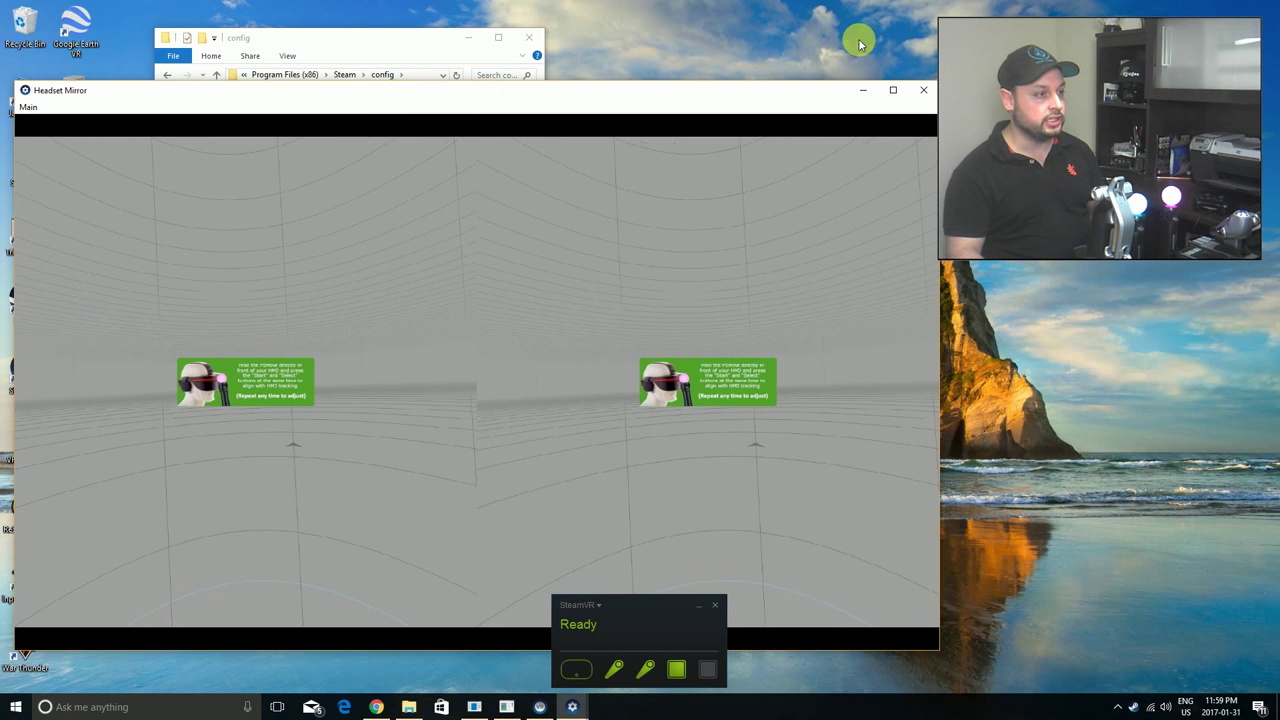
left_click(893, 90)
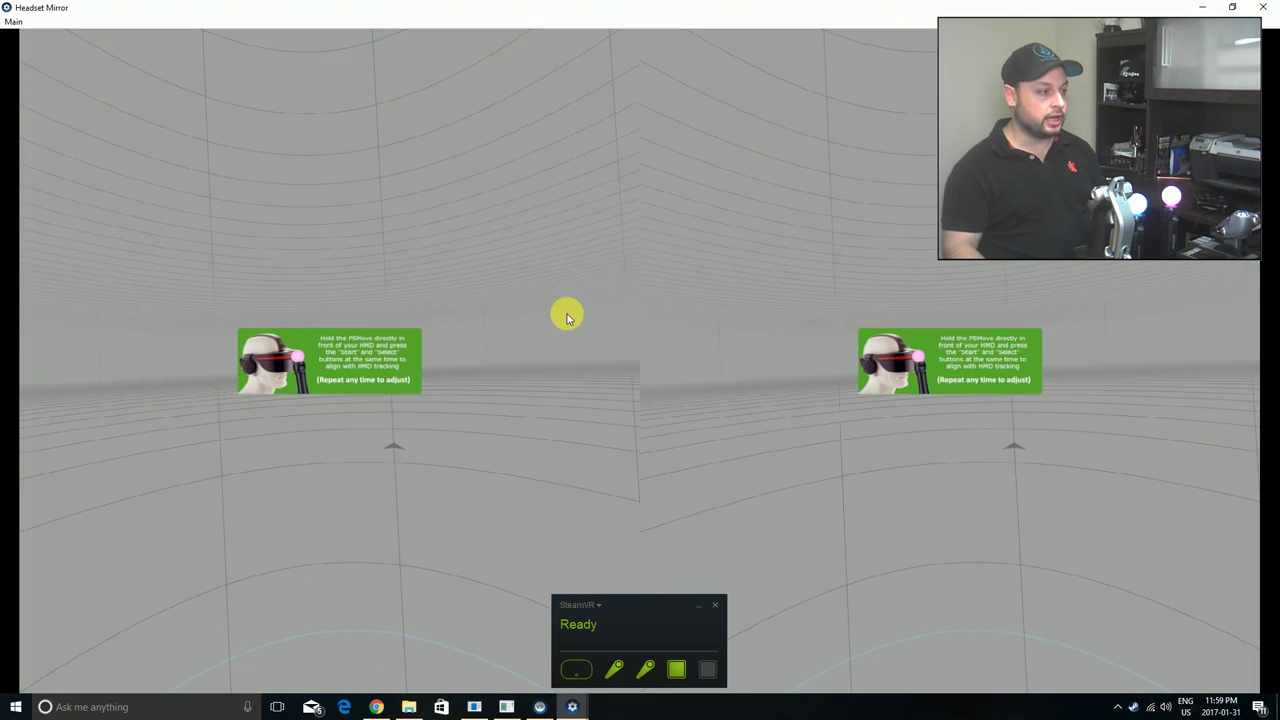